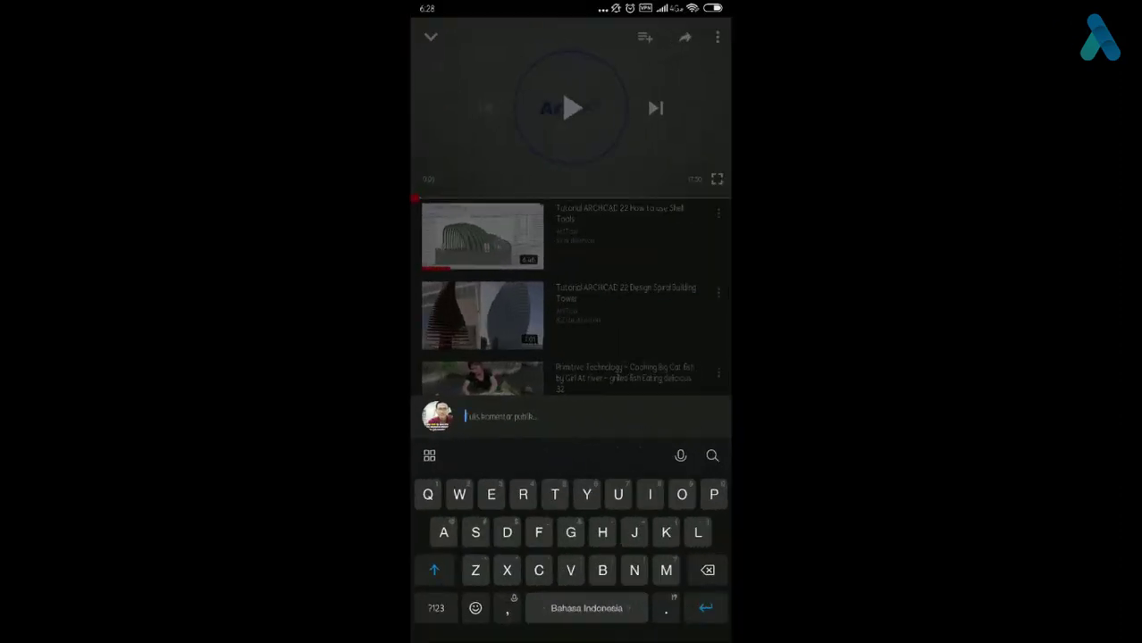
Step: Finish typing the 'Hallo' greeting in the YouTube comment box under the ARCHICAD video
text(llo saha)
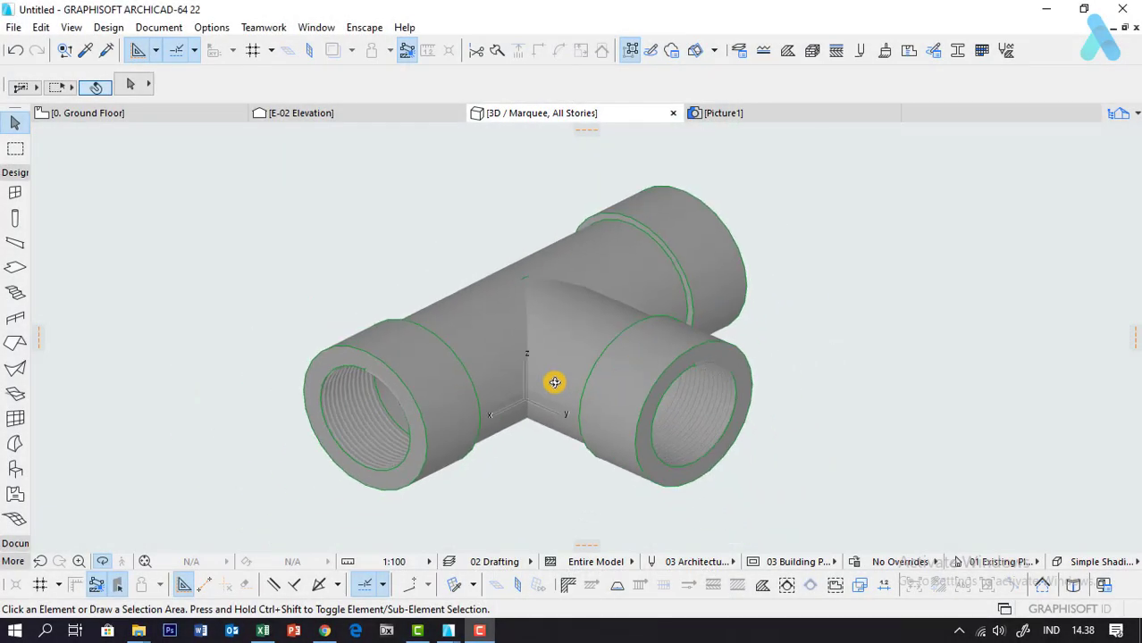
Step: Orbit and zoom the 3D view to inspect the pipe tee's threaded ends from several angles
mouse_move(553, 382)
mouse_down()
mouse_move(786, 366)
mouse_move(451, 419)
mouse_move(840, 293)
mouse_move(861, 311)
mouse_move(604, 296)
mouse_move(805, 319)
mouse_move(609, 328)
mouse_move(856, 323)
mouse_up()
mouse_move(548, 346)
mouse_down()
mouse_move(662, 379)
mouse_move(732, 423)
mouse_move(484, 454)
mouse_move(506, 500)
mouse_up()
scroll(461, 520, up, 2)
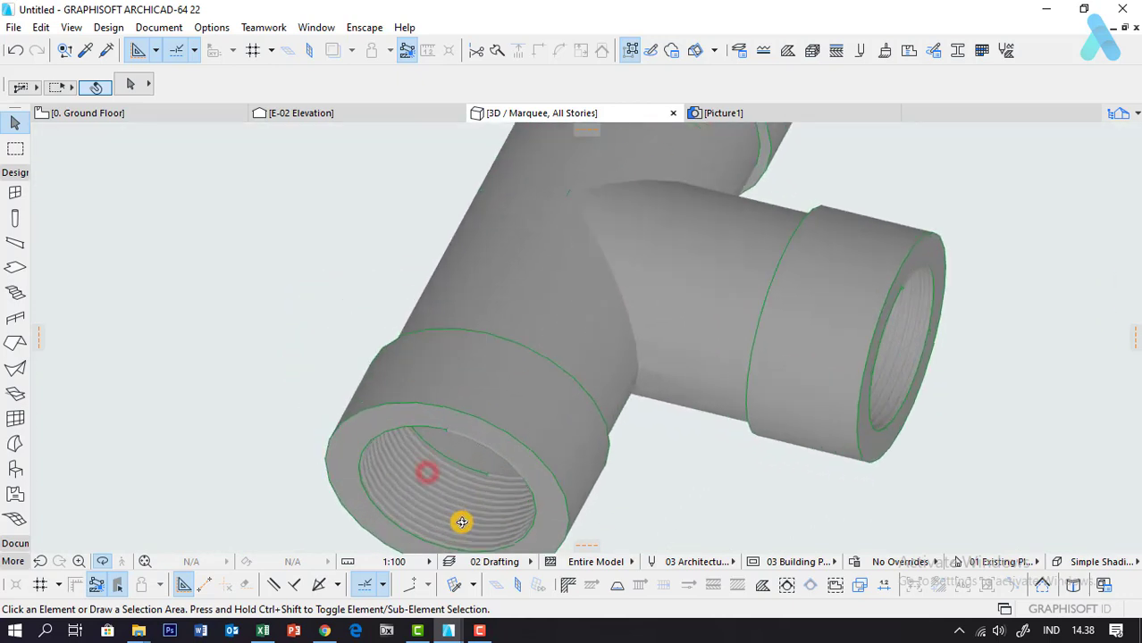
scroll(461, 520, up, 2)
scroll(457, 491, up, 2)
scroll(468, 404, down, 2)
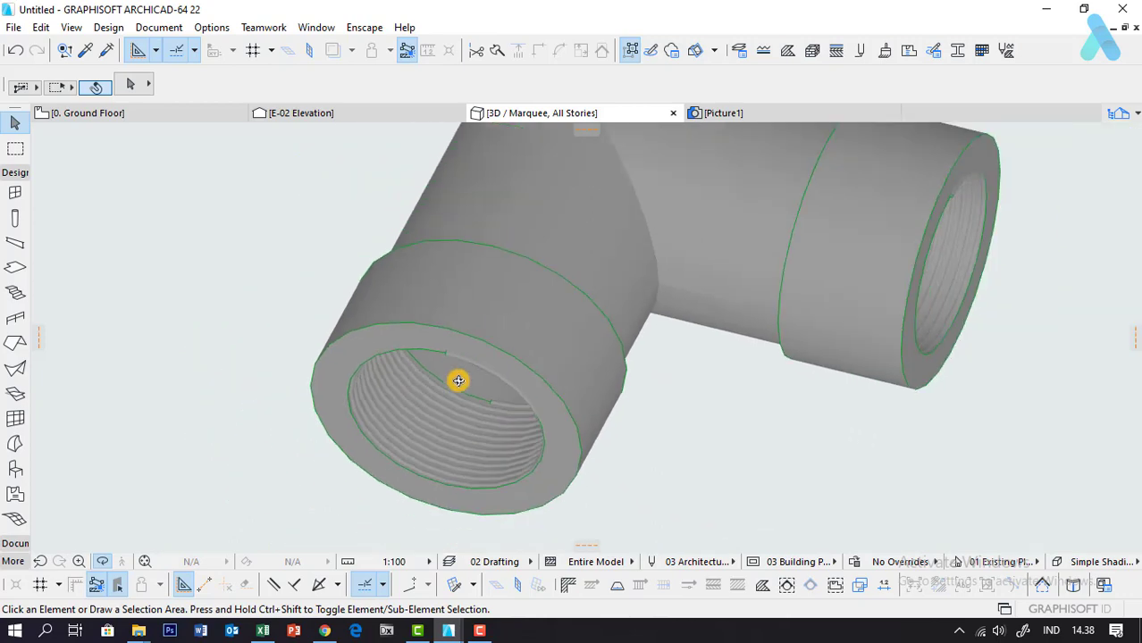
scroll(456, 377, down, 2)
mouse_move(444, 431)
mouse_down()
mouse_move(323, 338)
mouse_move(548, 261)
mouse_up()
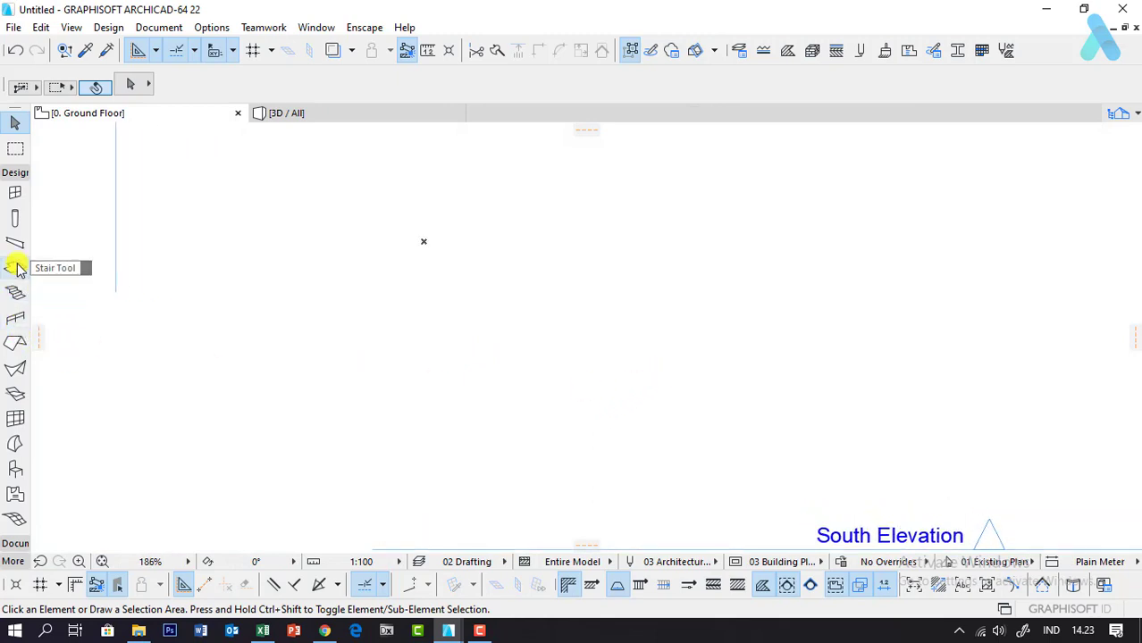
Step: Draw a vertical line and a horizontal line with the Line tool on the ground floor plan
click(15, 172)
click(15, 190)
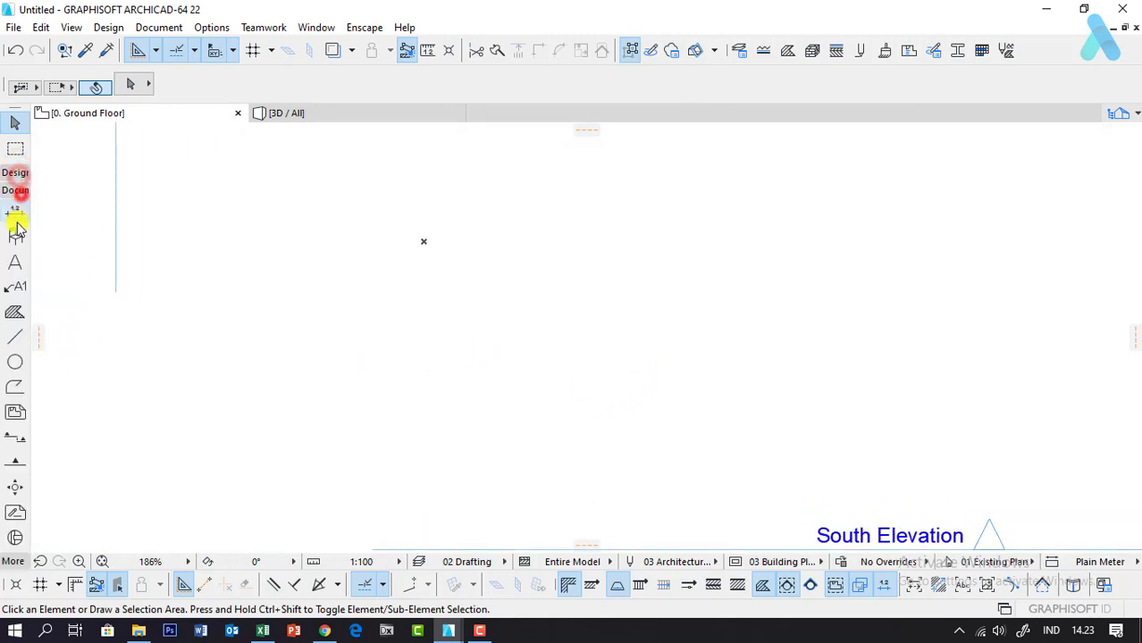
click(14, 336)
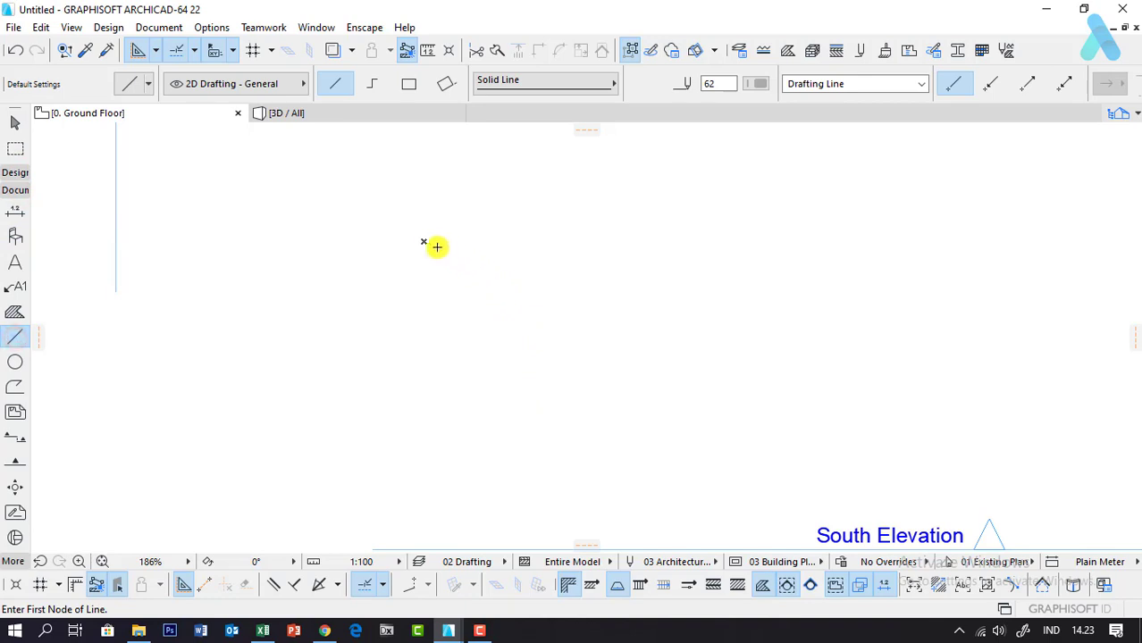
click(424, 242)
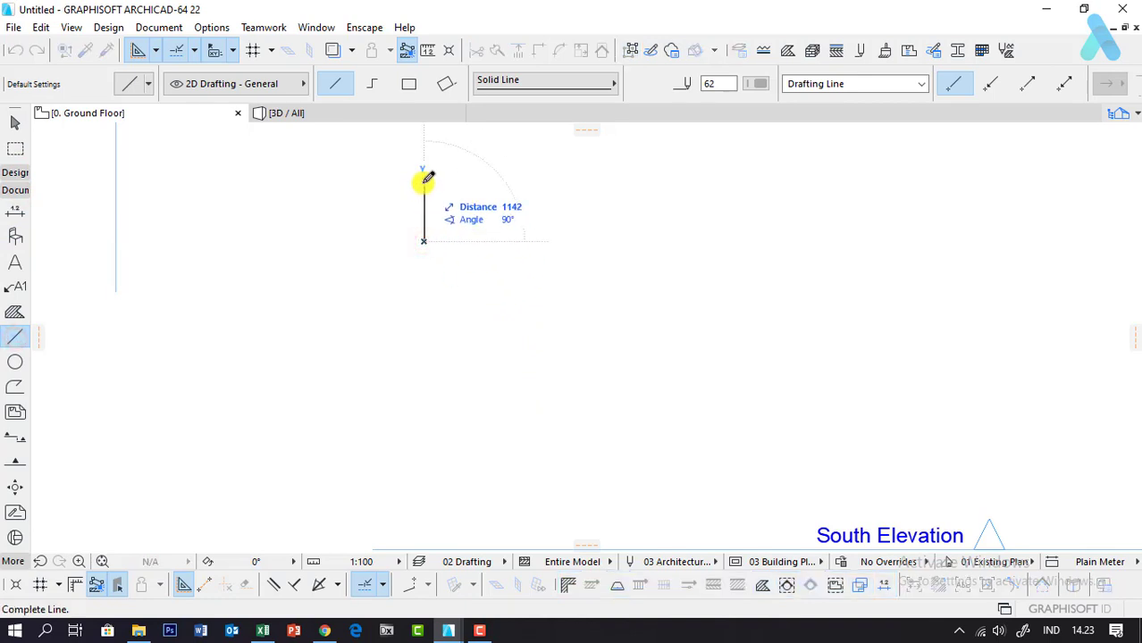
key(Return)
scroll(423, 181, up, 5)
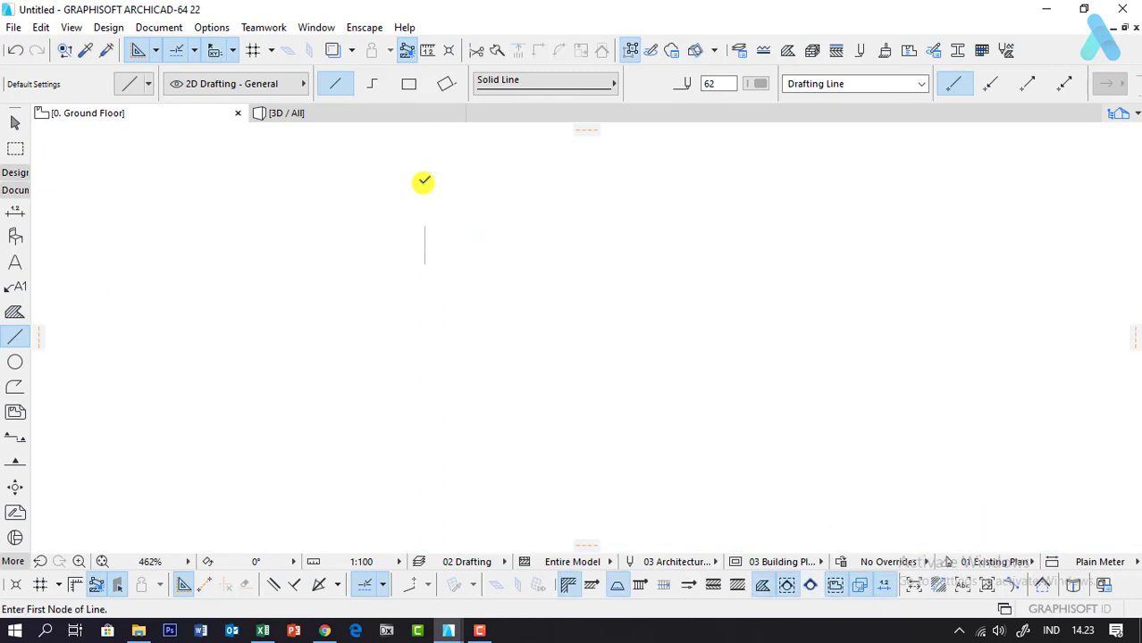
click(426, 264)
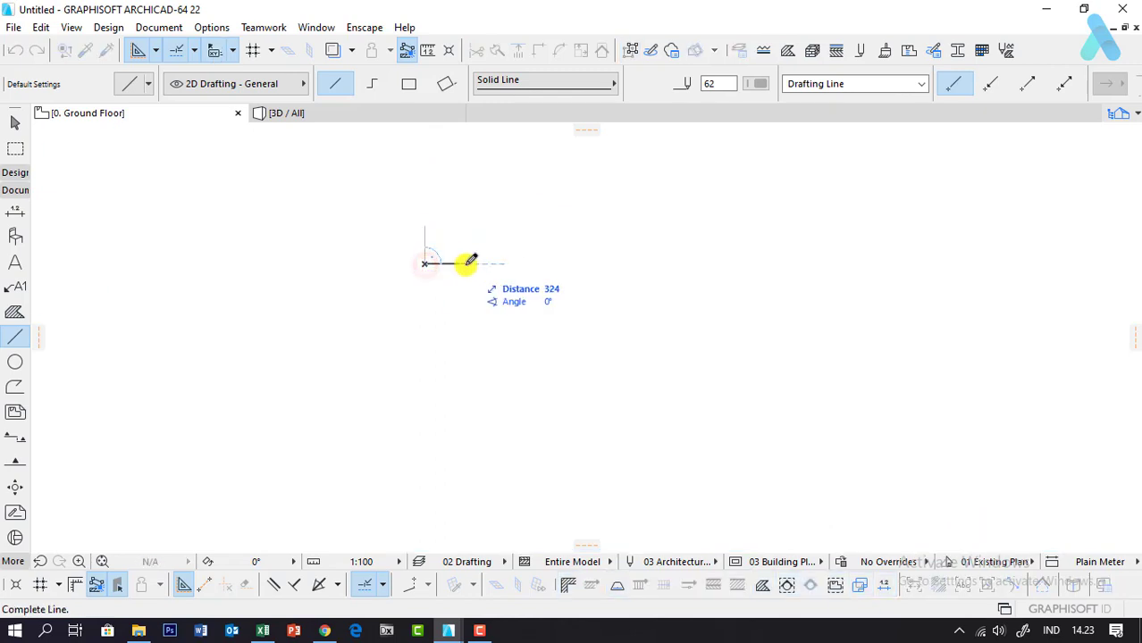
text(3)
key(Return)
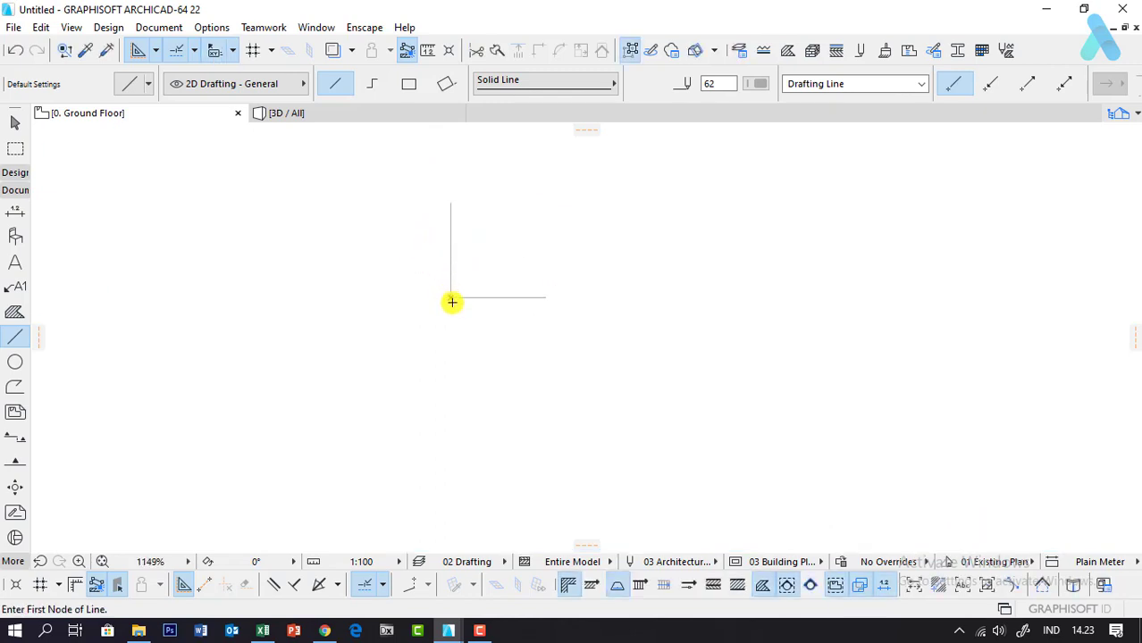
Step: Mirror a copy of the horizontal line about the vertical line to form an inverted T
click(451, 300)
key(Escape)
shift+click(466, 297)
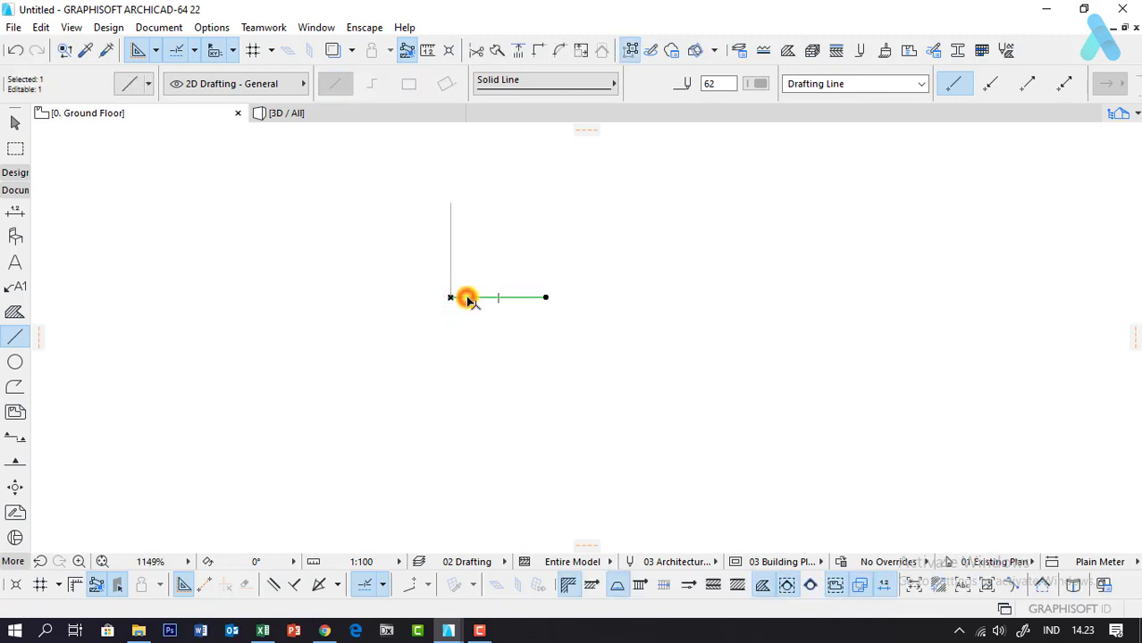
key(ctrl+alt+m)
click(449, 296)
click(448, 242)
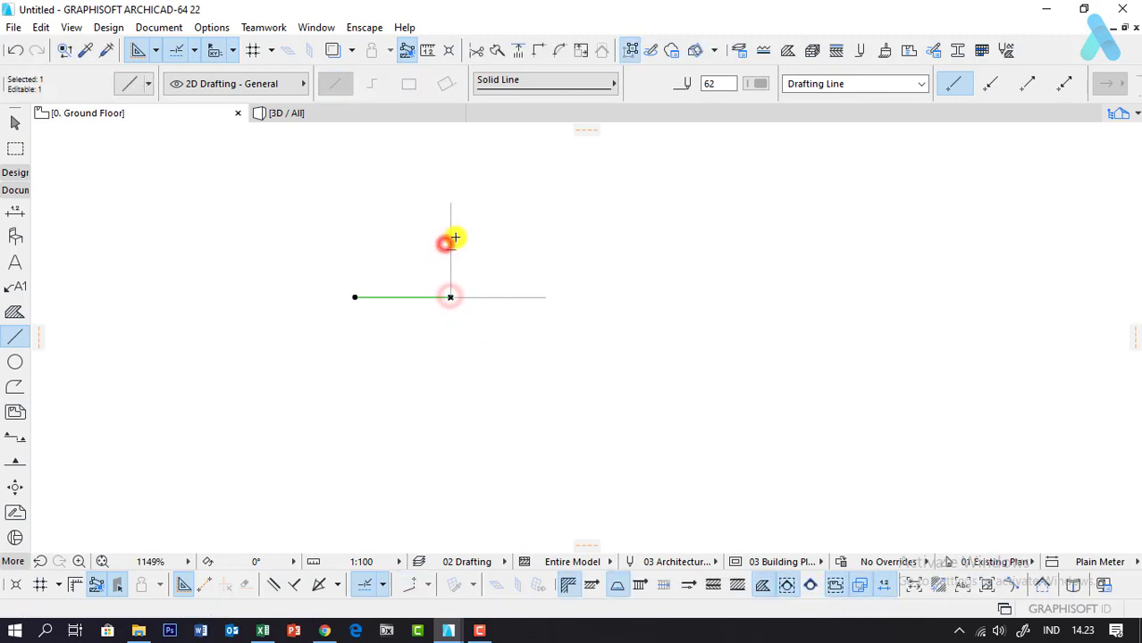
scroll(420, 225, up, 4)
click(431, 234)
scroll(571, 334, down, 2)
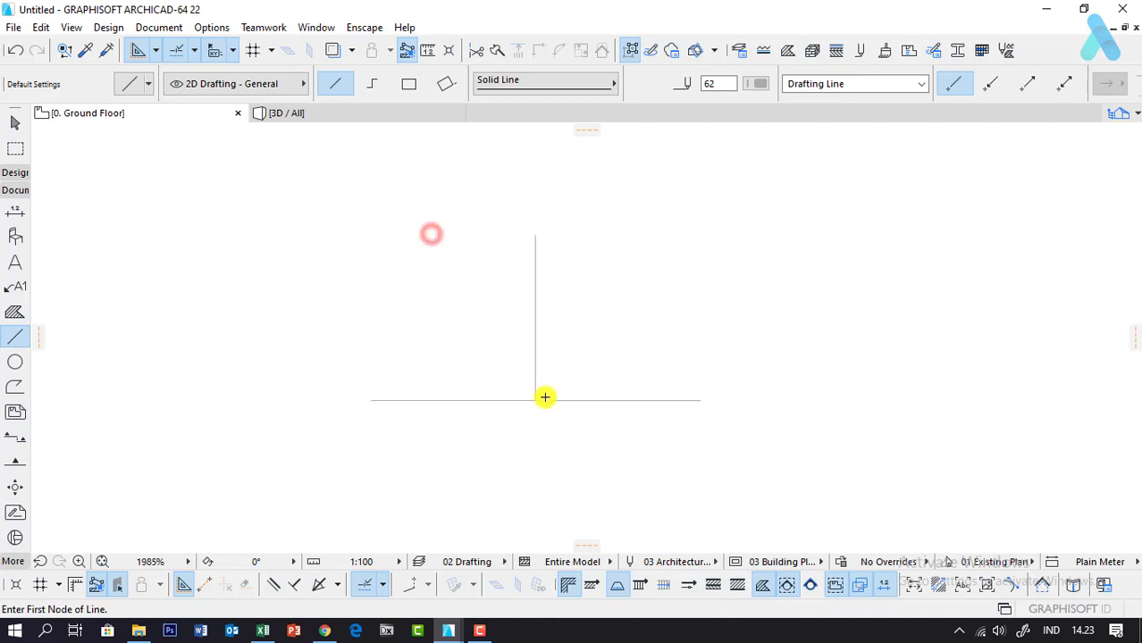
click(536, 400)
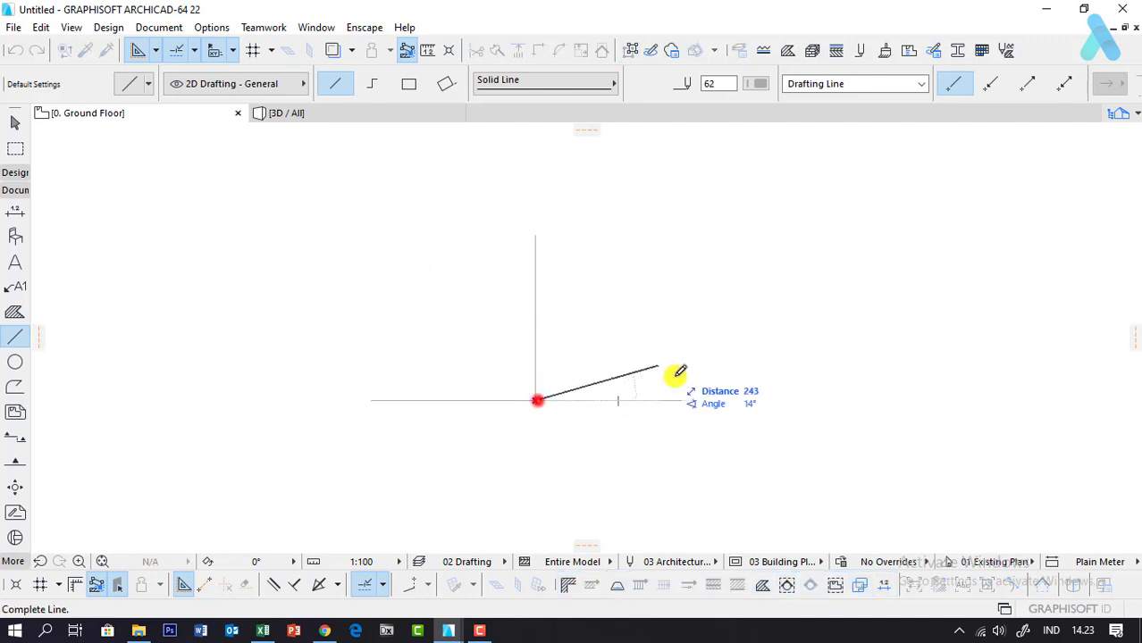
key(Escape)
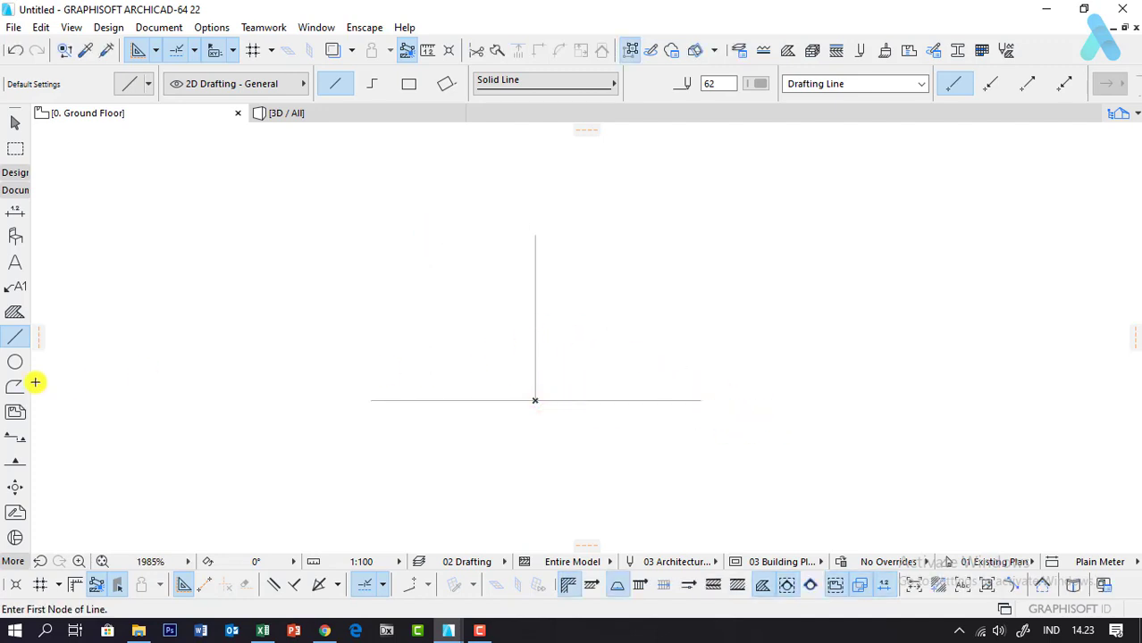
click(14, 190)
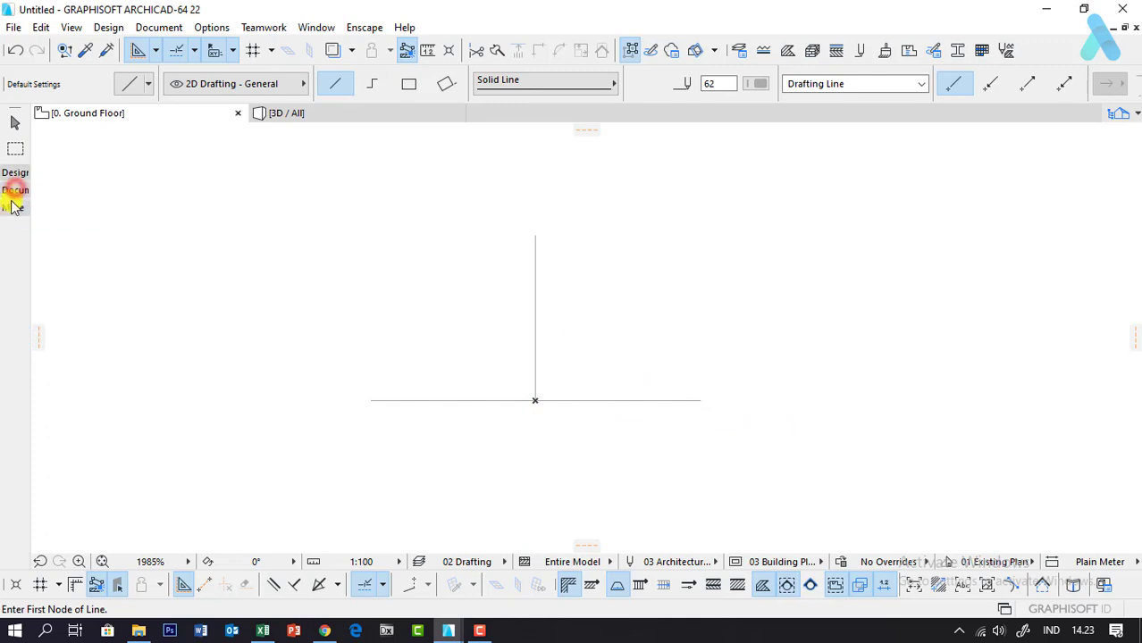
Step: Choose the Tube 22 object in Object Default Settings and place it at the line intersection
click(16, 171)
click(16, 469)
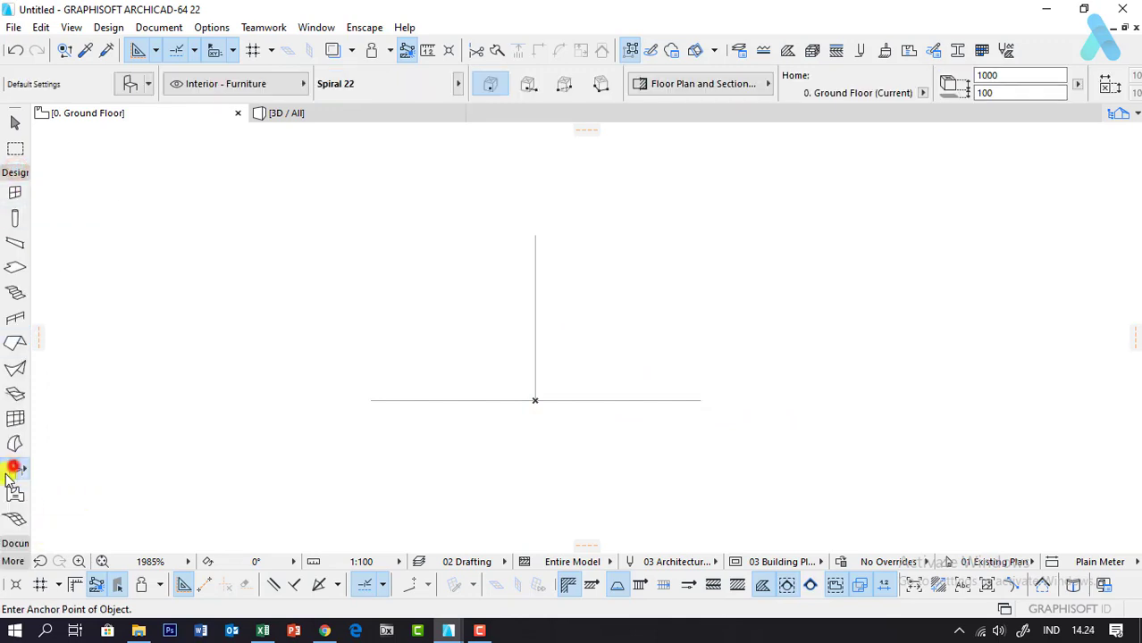
key(ctrl+t)
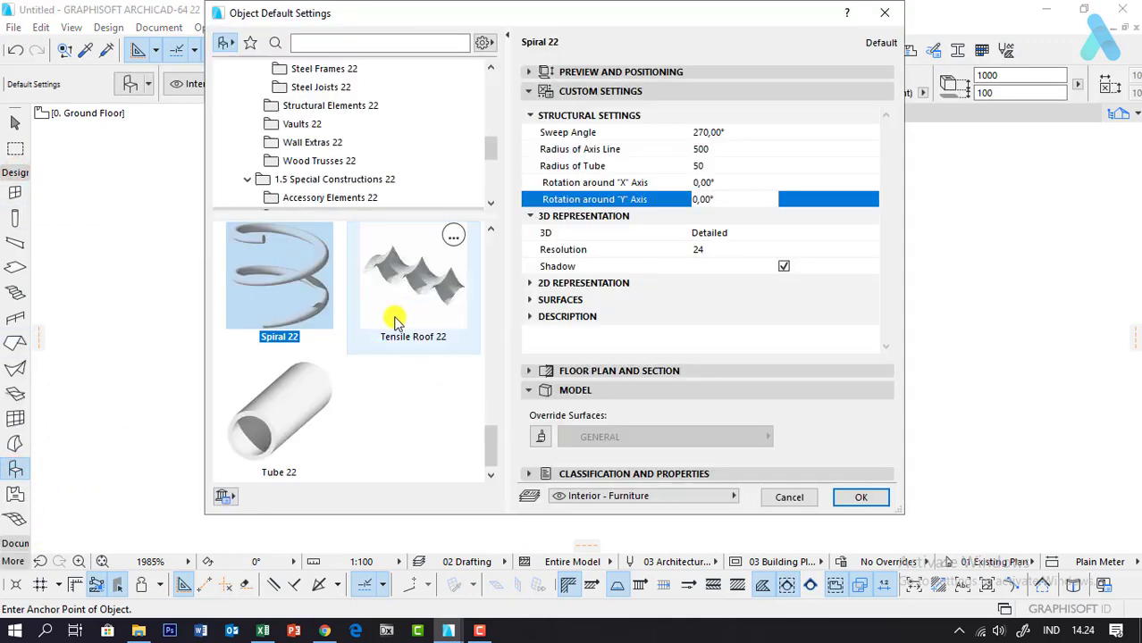
click(295, 416)
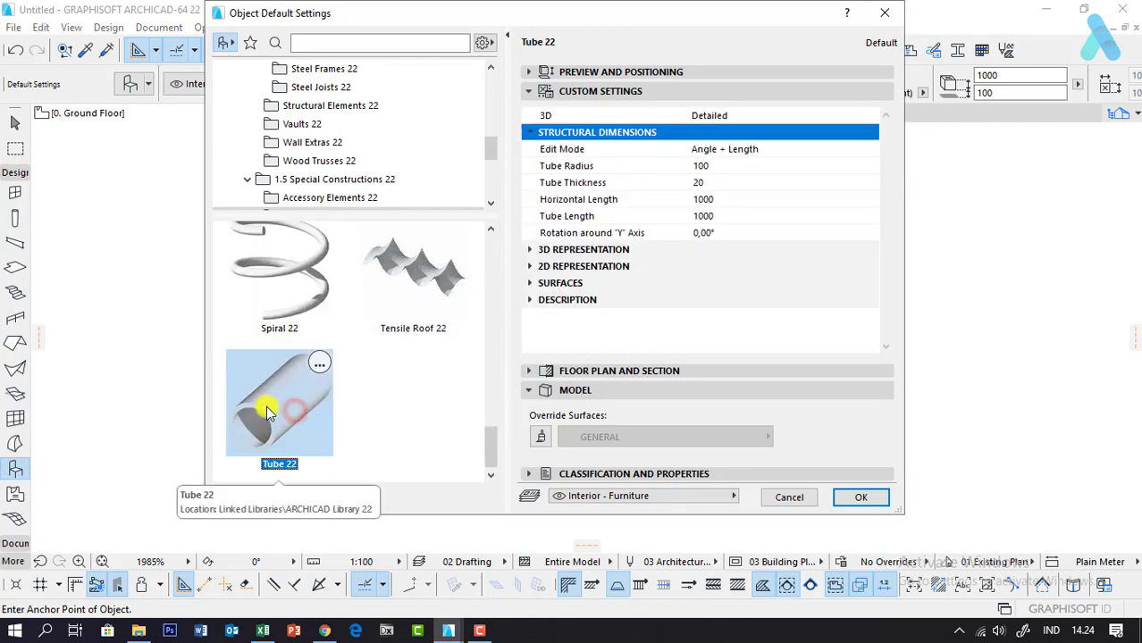
click(875, 500)
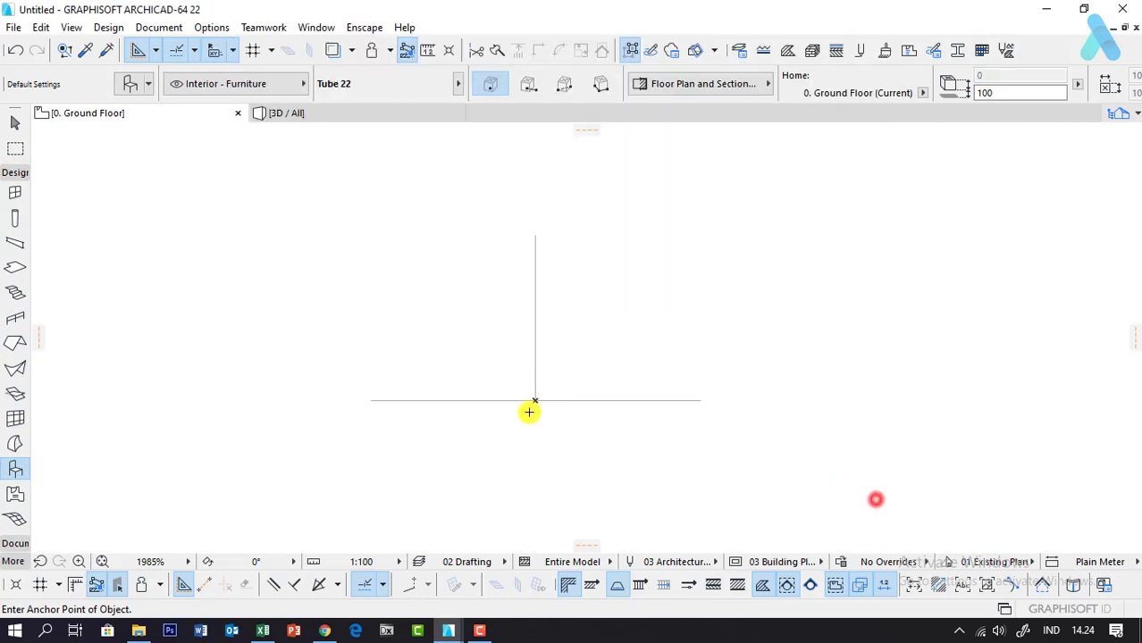
click(534, 401)
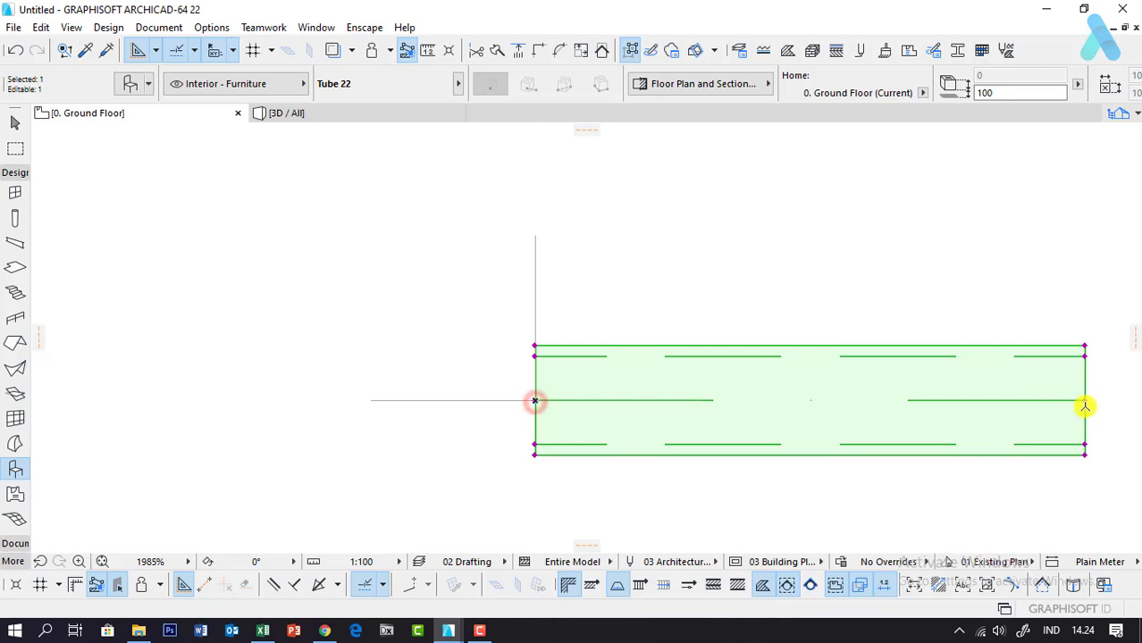
Step: Stretch both tube ends so it spans the horizontal guide line end to end
click(1086, 402)
click(577, 401)
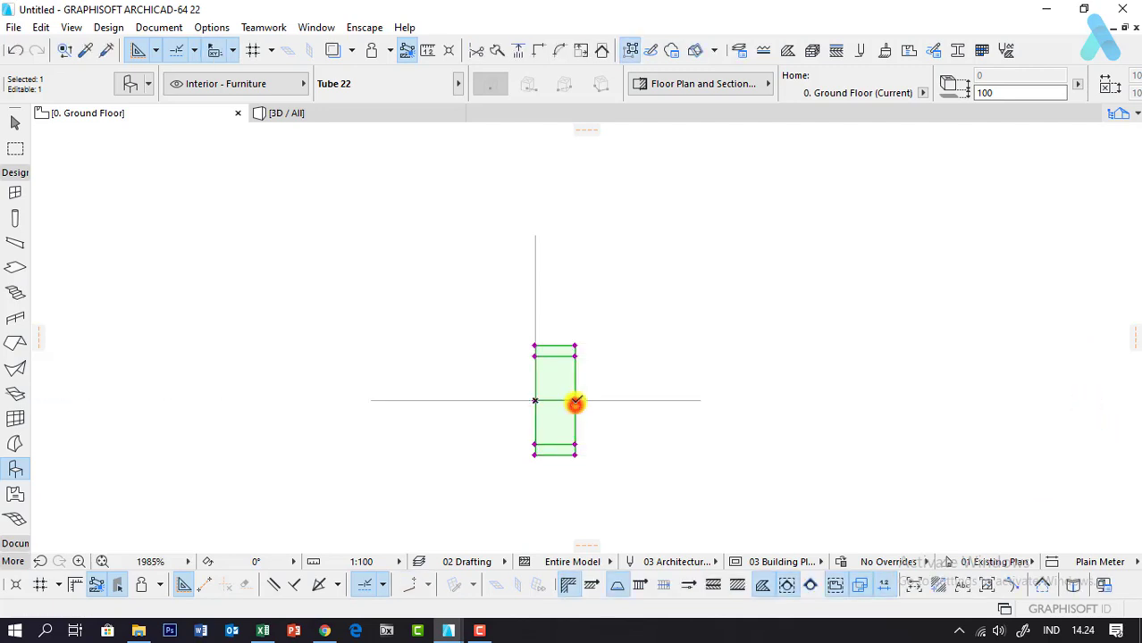
click(575, 402)
click(698, 401)
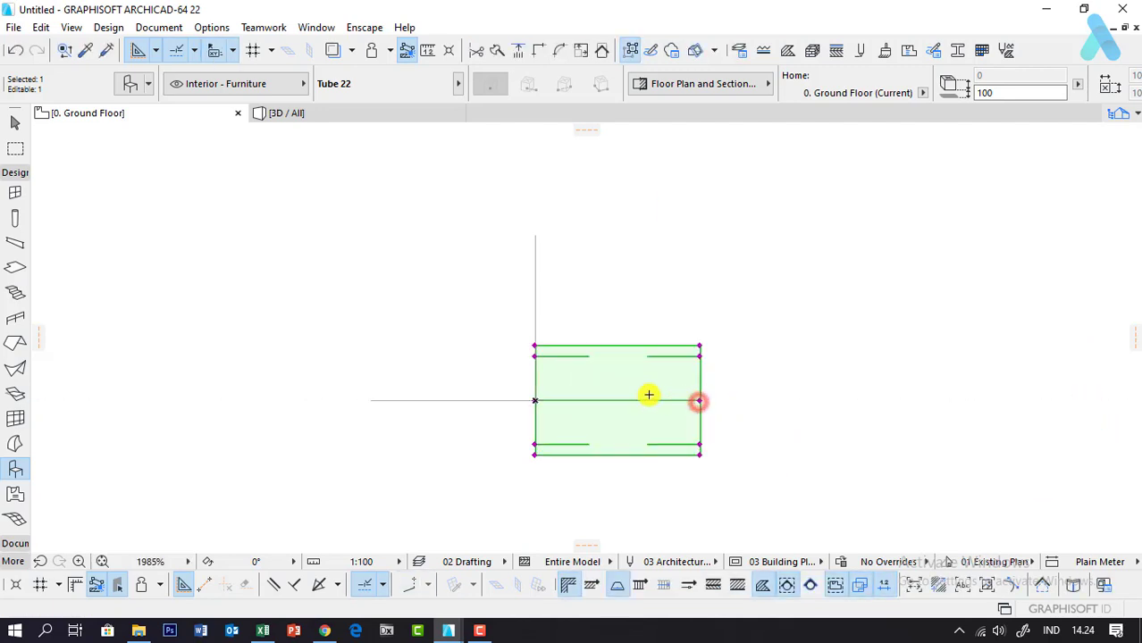
click(534, 400)
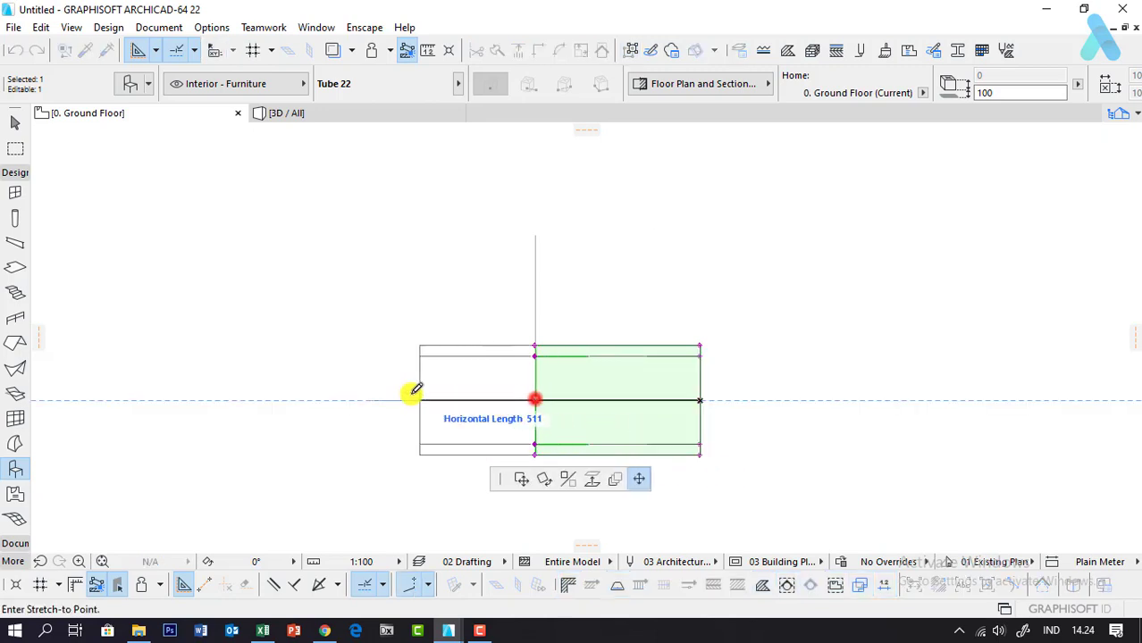
click(438, 400)
click(438, 401)
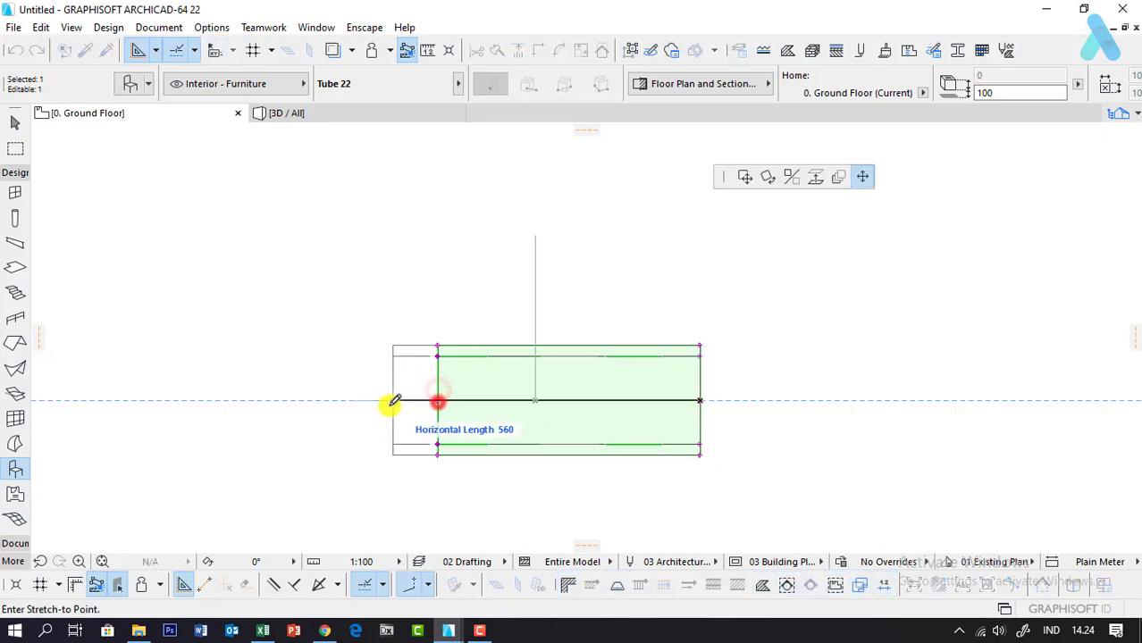
click(370, 401)
Step: Place a second tube, rotate it upright along the vertical line, and shorten it
click(579, 291)
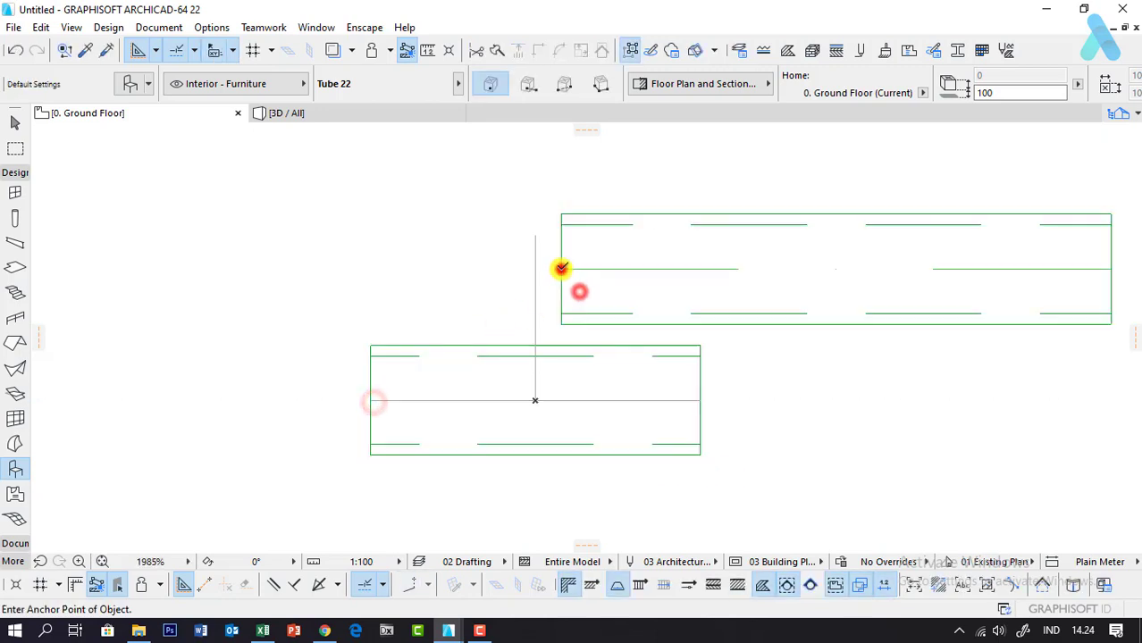
click(560, 268)
key(ctrl+e)
click(560, 268)
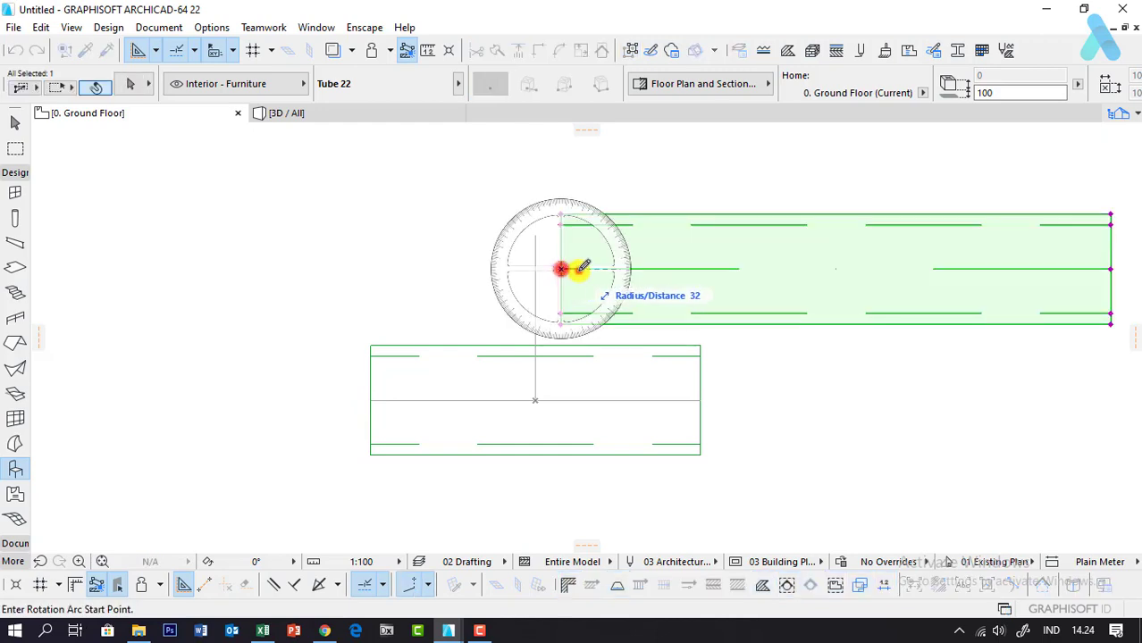
click(579, 268)
click(546, 225)
scroll(558, 268, down, 2)
scroll(558, 352, down, 2)
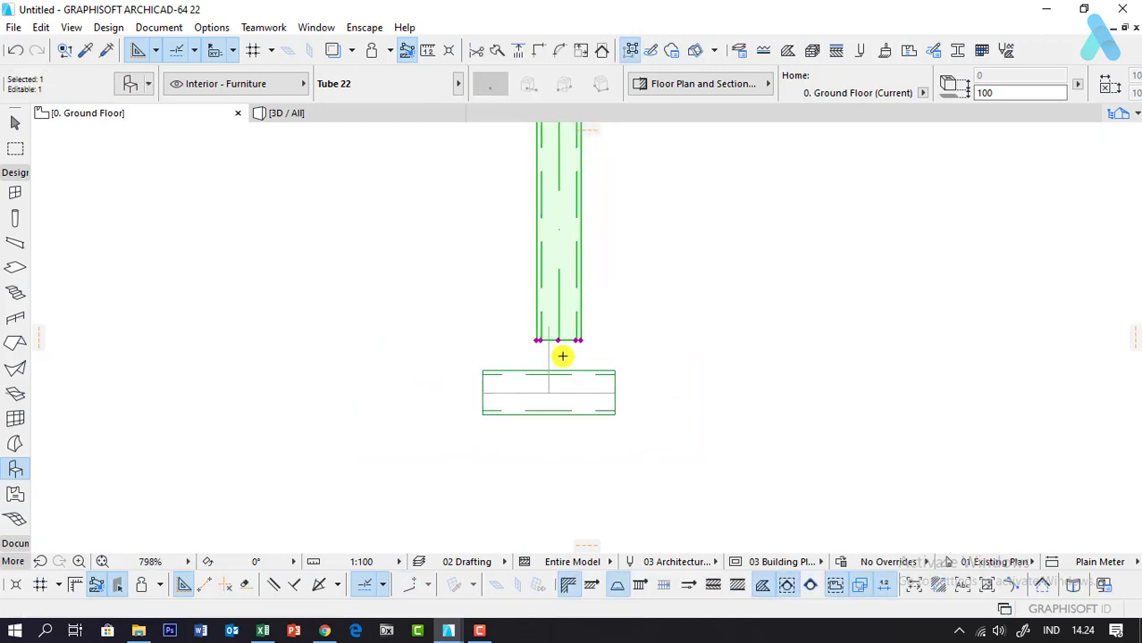
scroll(559, 228, down, 2)
click(555, 190)
click(571, 316)
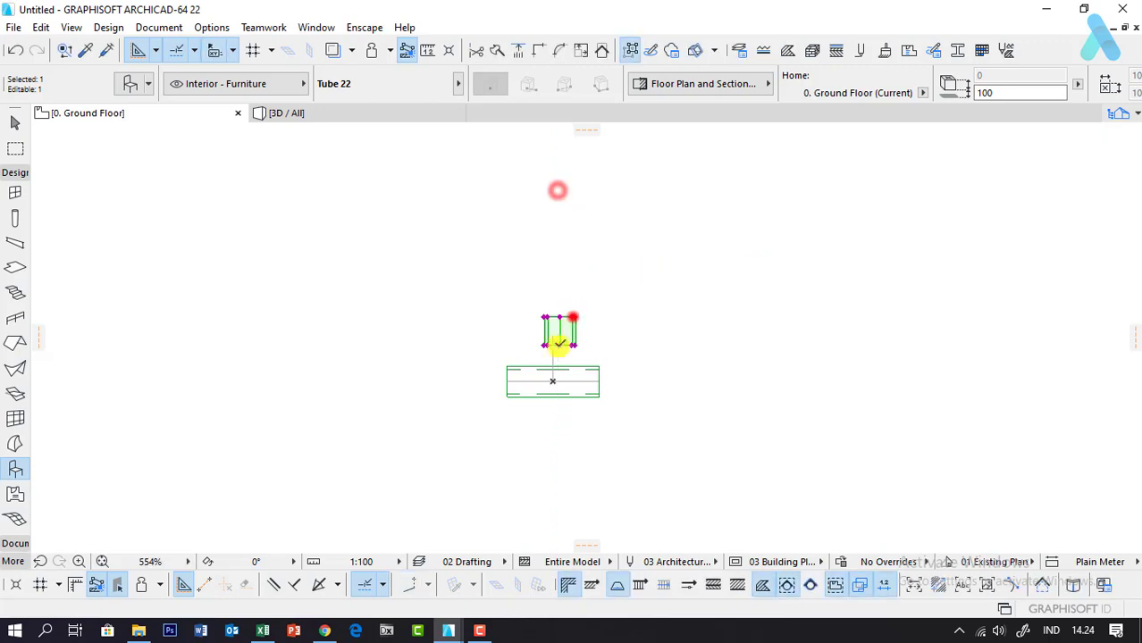
scroll(551, 365, up, 4)
Step: Move the short tube onto the main pipe's centre line and stretch its top end upward
key(ctrl+d)
click(572, 315)
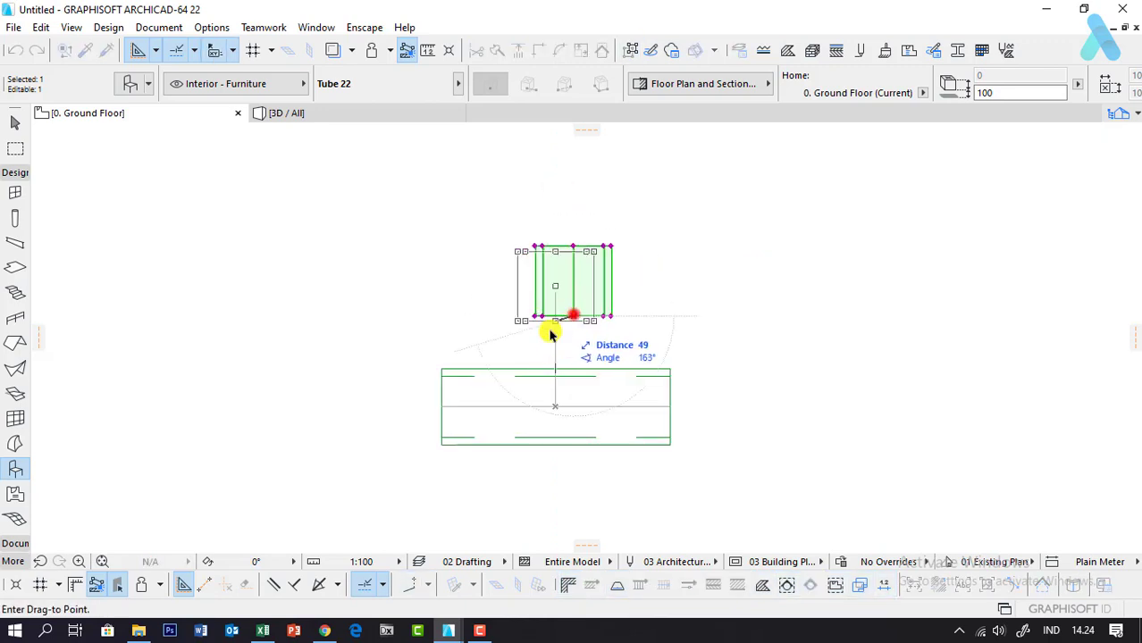
click(552, 402)
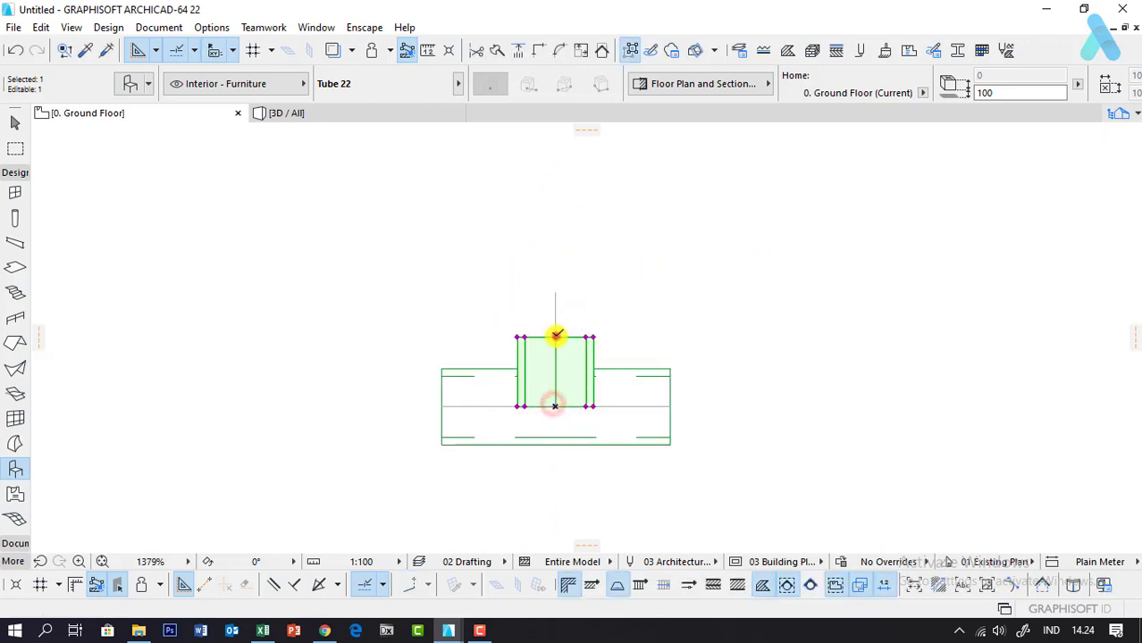
click(556, 336)
click(556, 292)
click(610, 344)
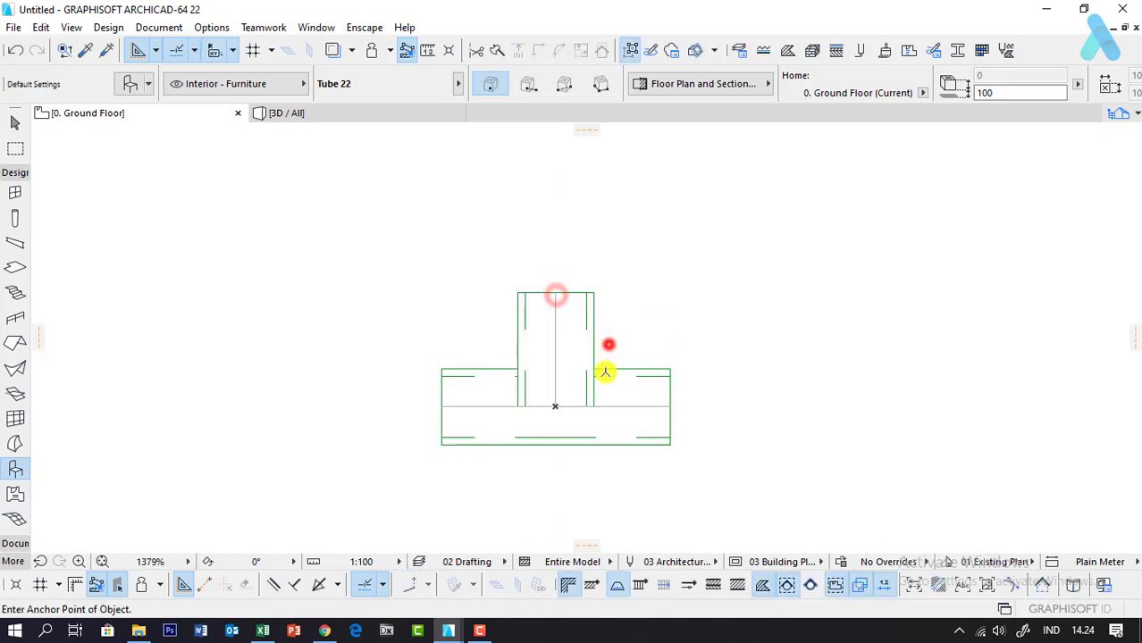
scroll(607, 372, up, 2)
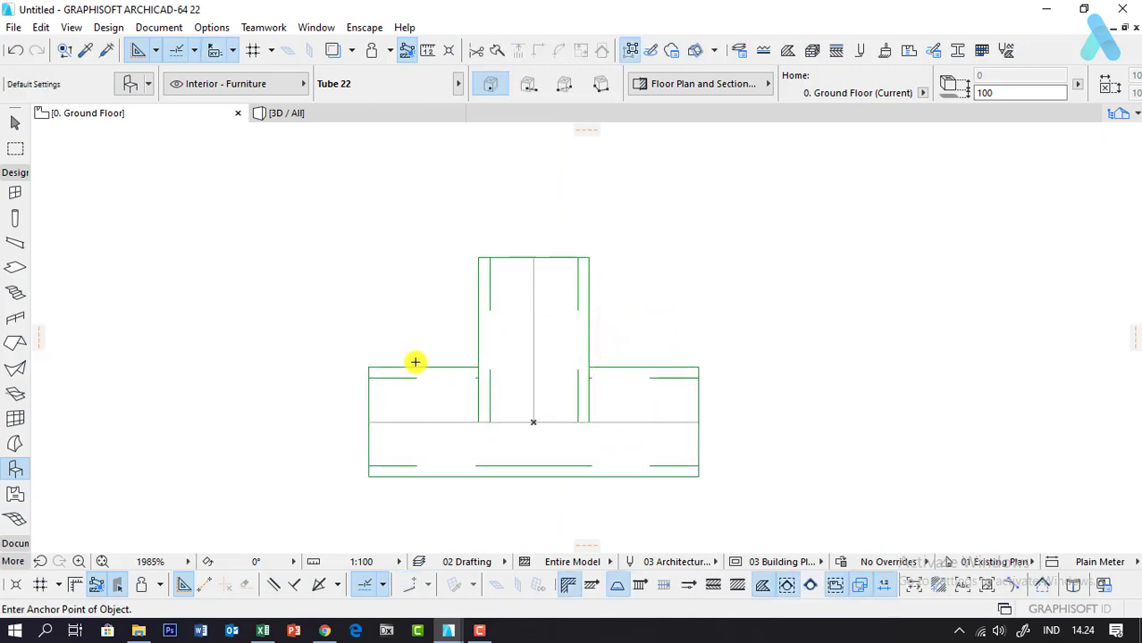
scroll(581, 354, down, 3)
scroll(576, 359, down, 2)
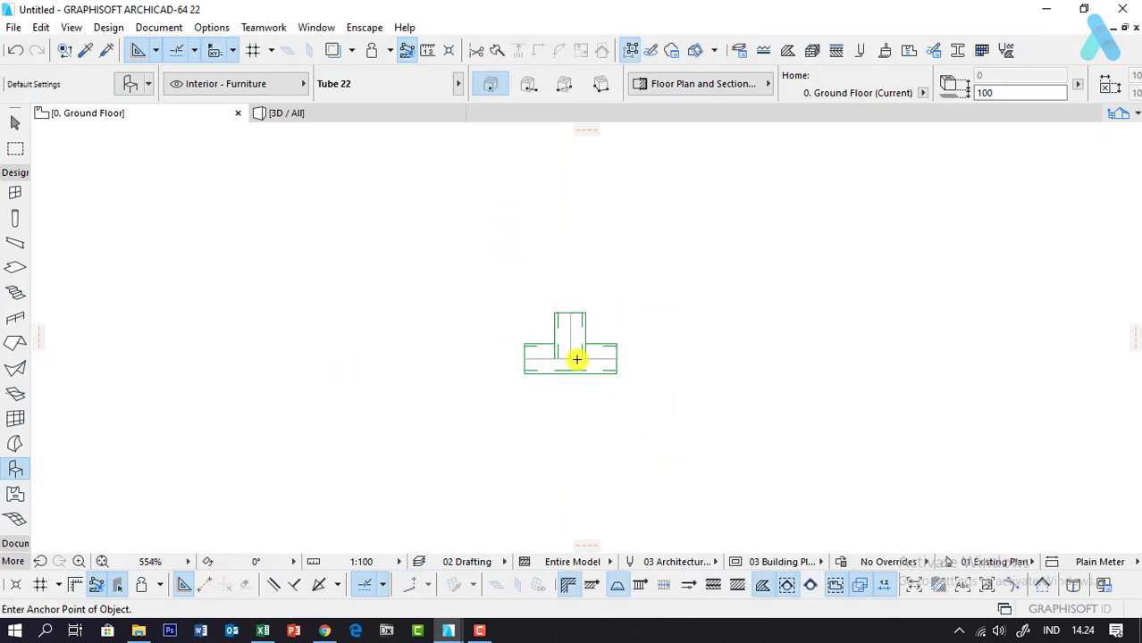
click(9, 172)
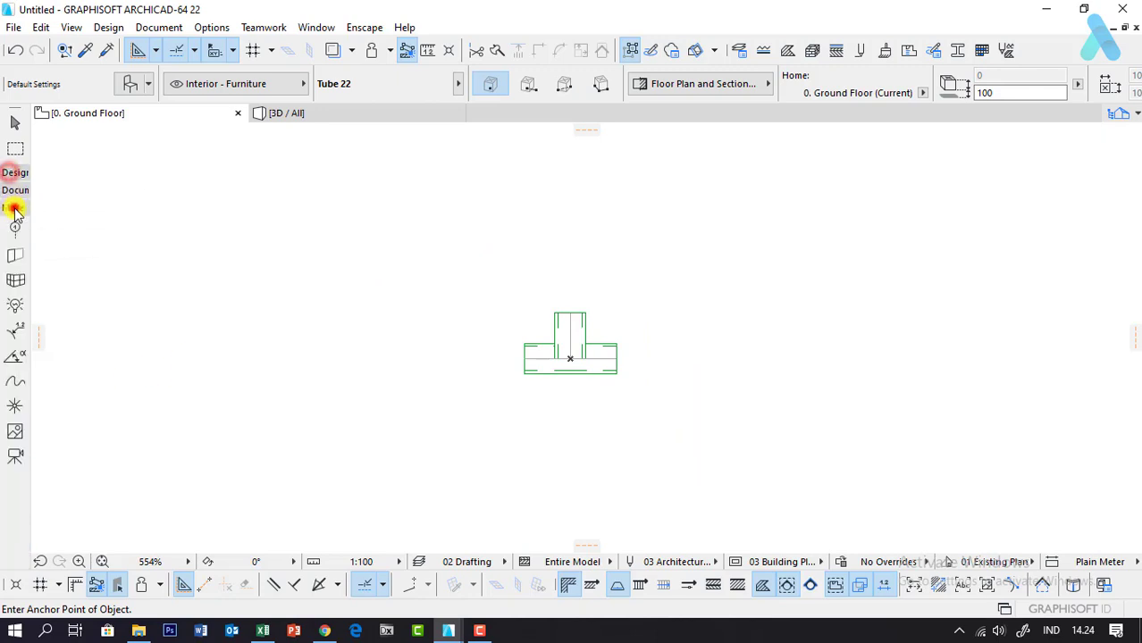
Step: Draw elevation line E-02 left of the tee, looking toward it
click(15, 191)
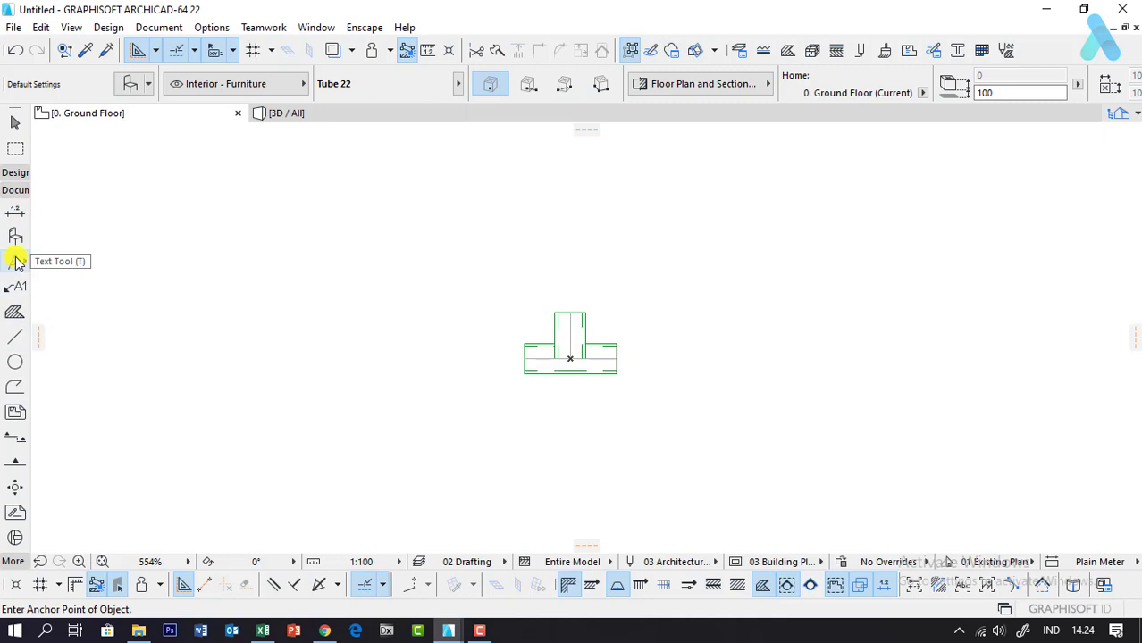
click(13, 190)
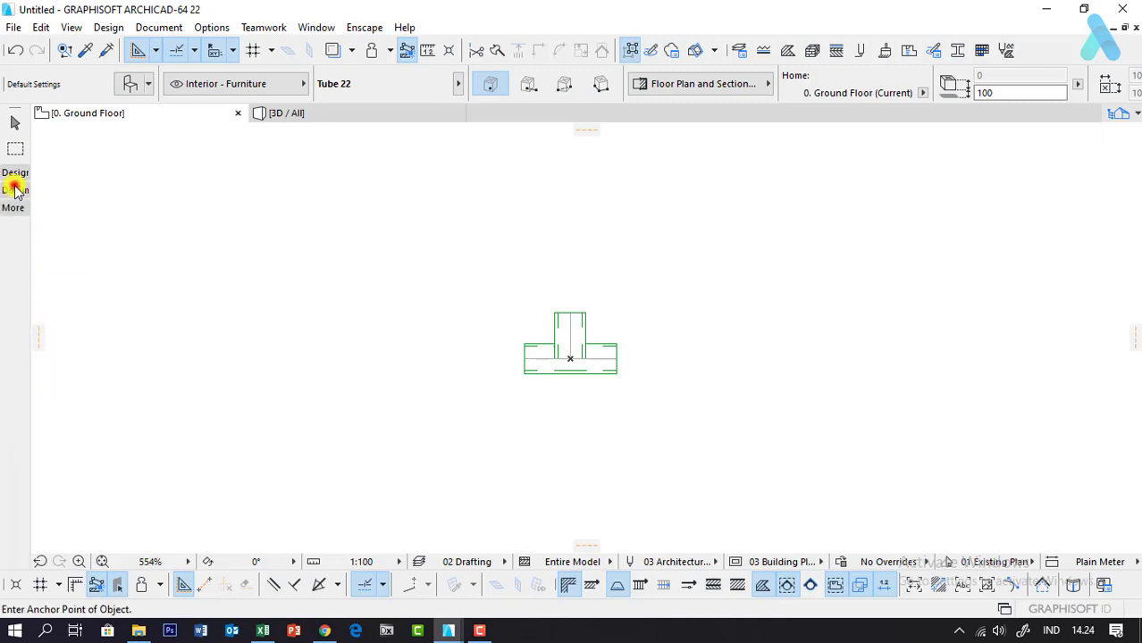
click(14, 190)
click(14, 461)
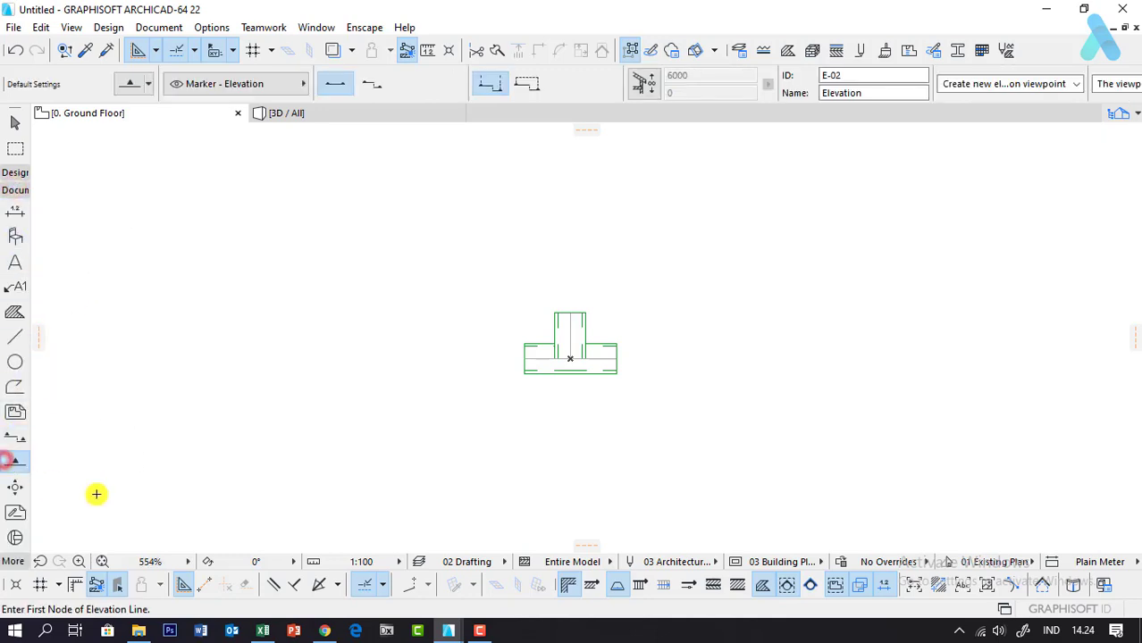
click(269, 175)
click(281, 519)
click(445, 529)
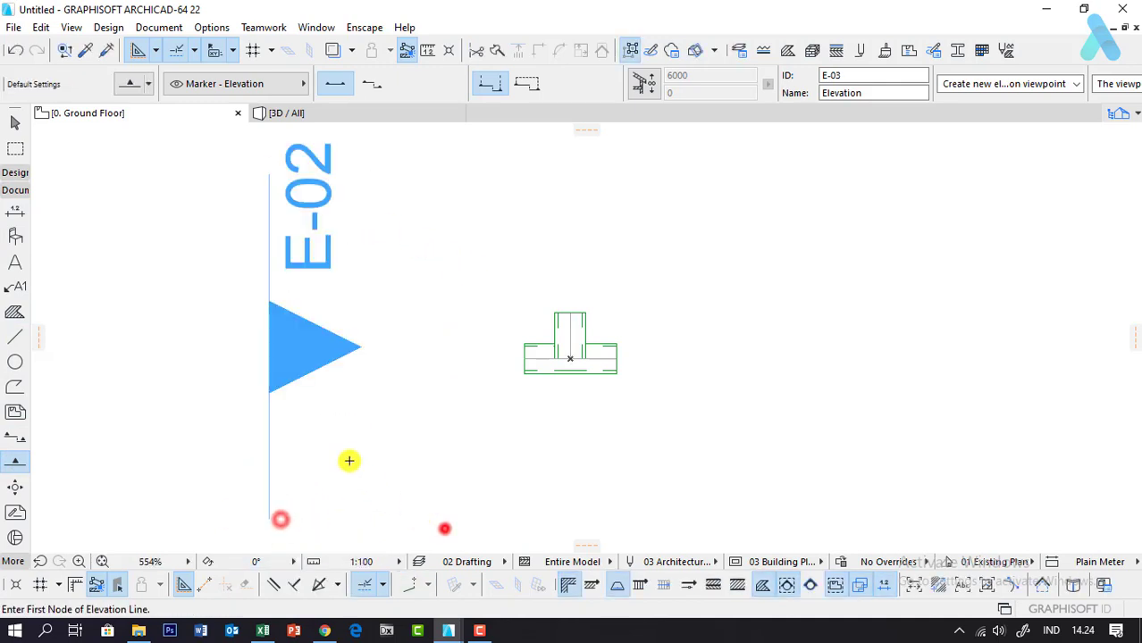
click(277, 355)
Step: Open the E-02 elevation with current view settings and zoom to the pipe's circular end
right_click(523, 293)
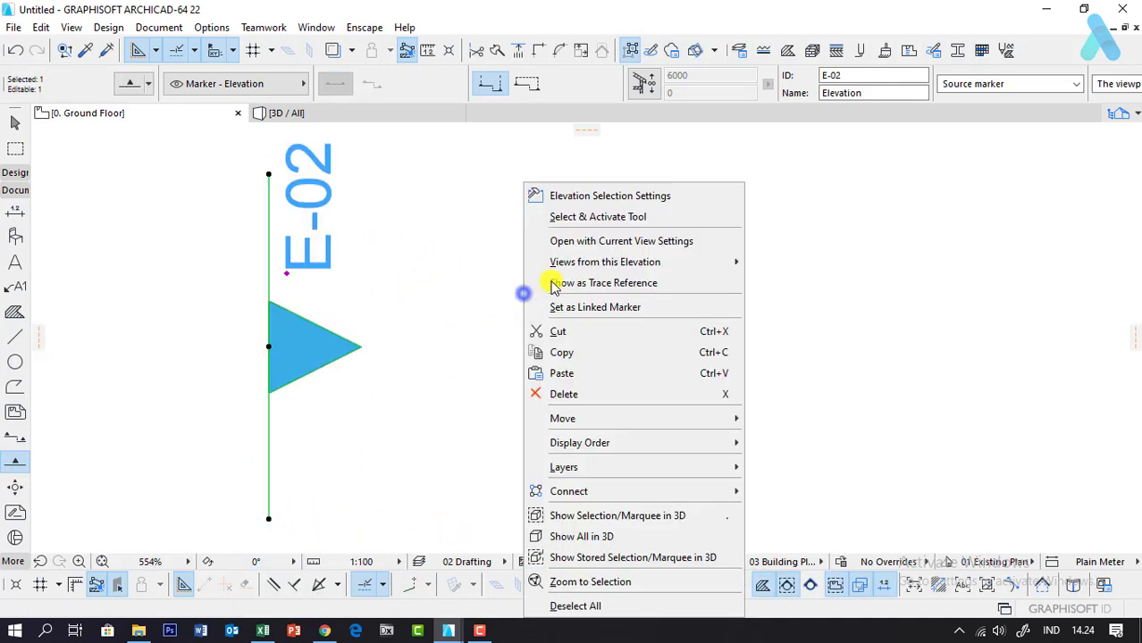
click(586, 242)
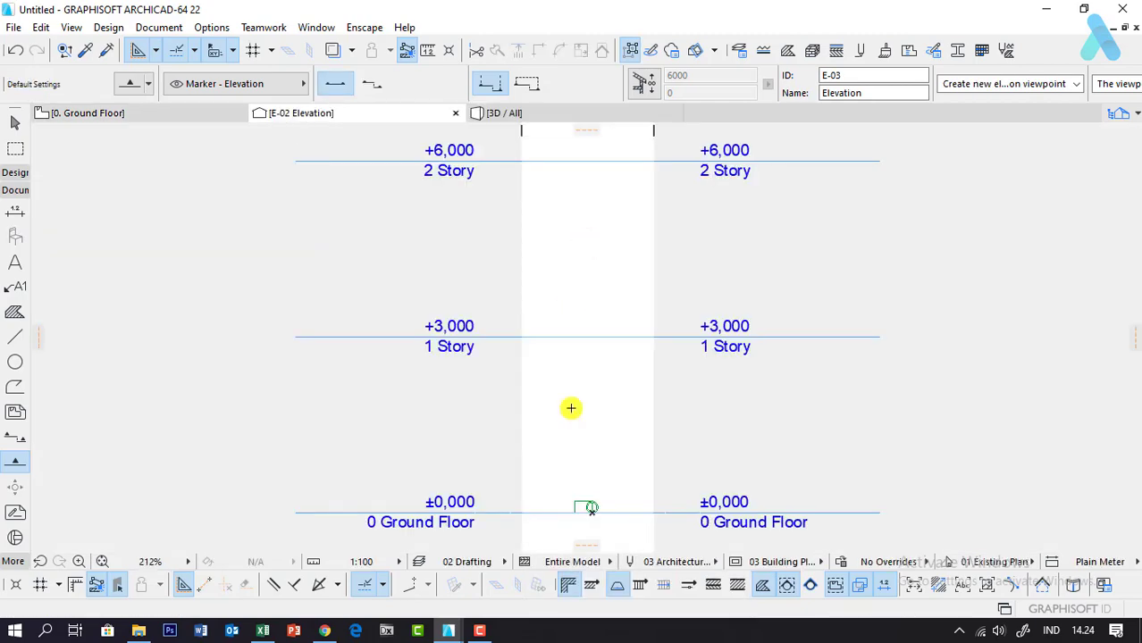
scroll(595, 512, up, 3)
scroll(484, 285, up, 2)
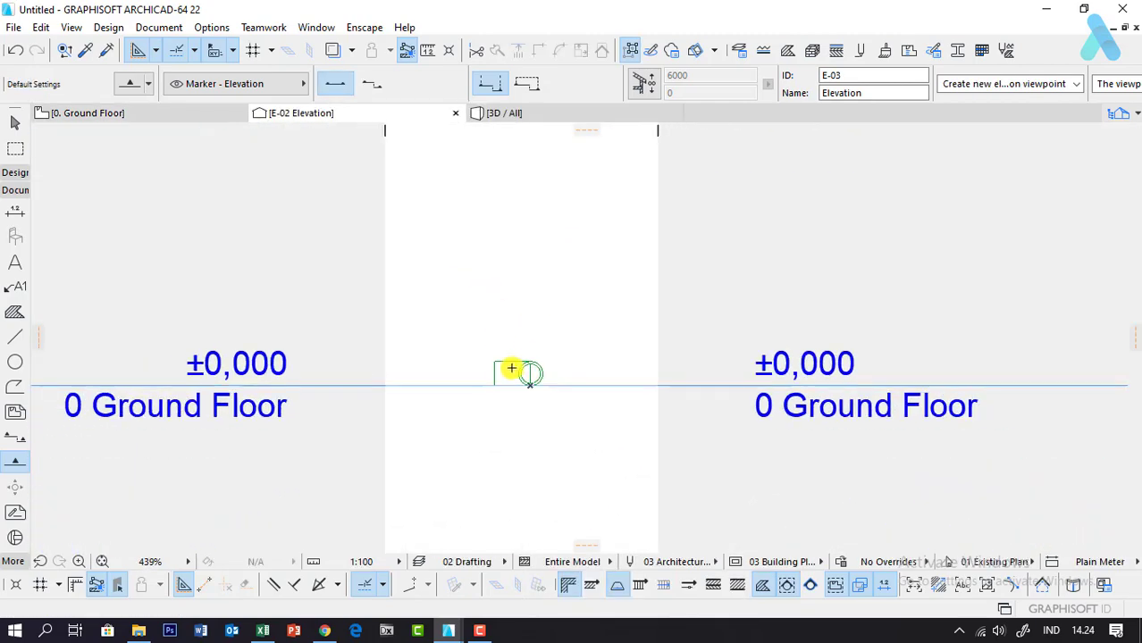
scroll(526, 371, up, 2)
scroll(526, 370, up, 5)
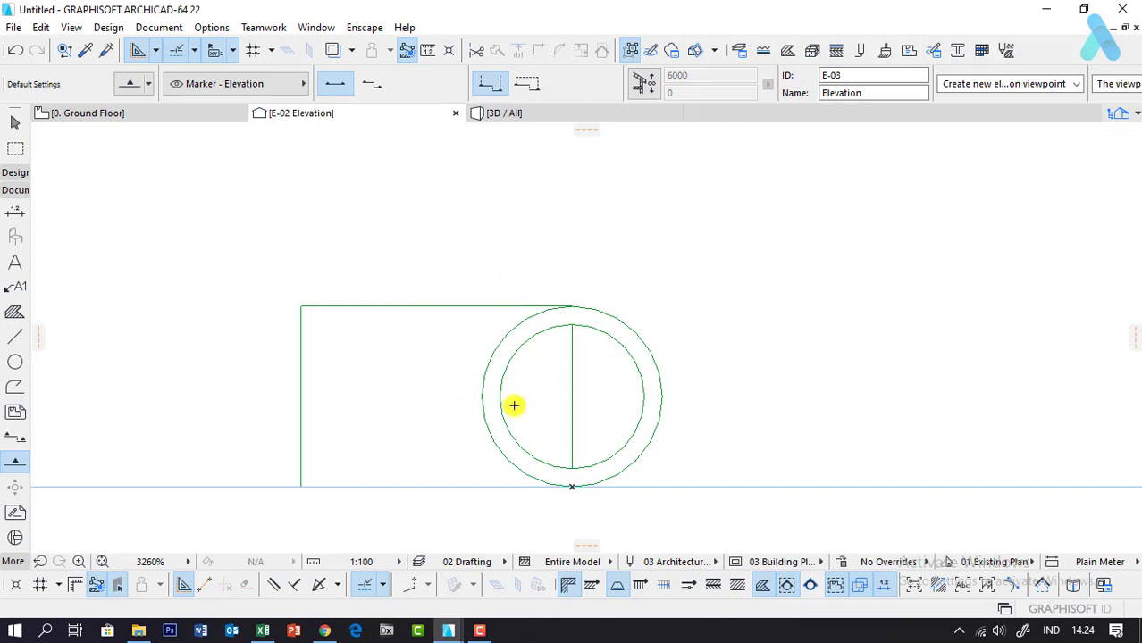
scroll(354, 311, down, 2)
scroll(460, 355, up, 2)
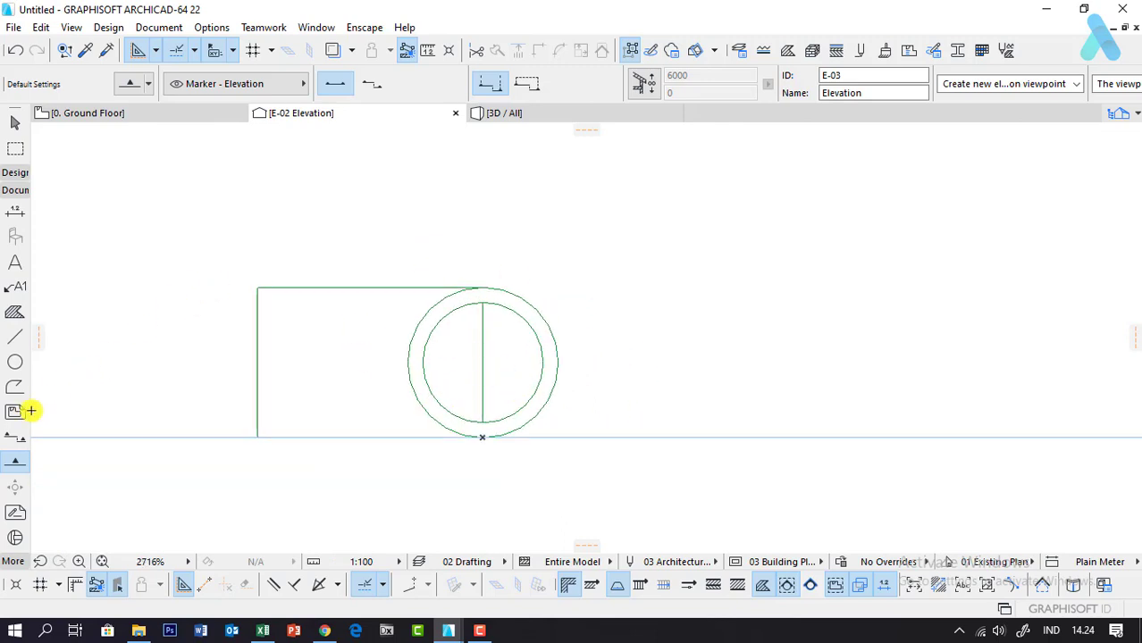
click(15, 362)
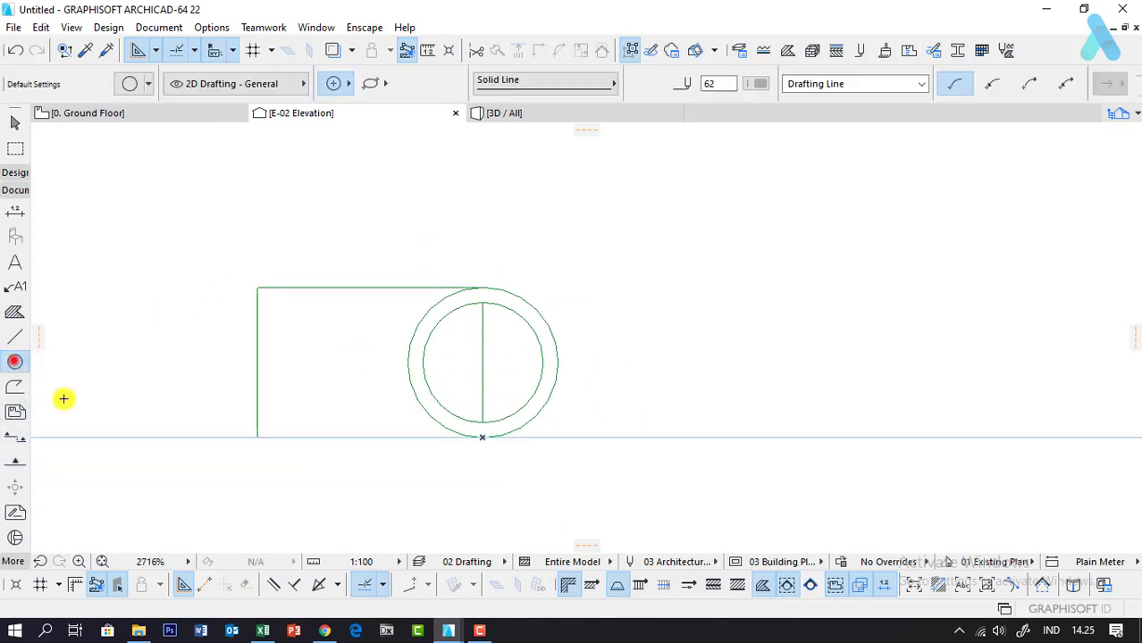
Step: Draw a full circle centred on the pipe end, just inside its outer edge
click(483, 362)
scroll(483, 304, up, 1)
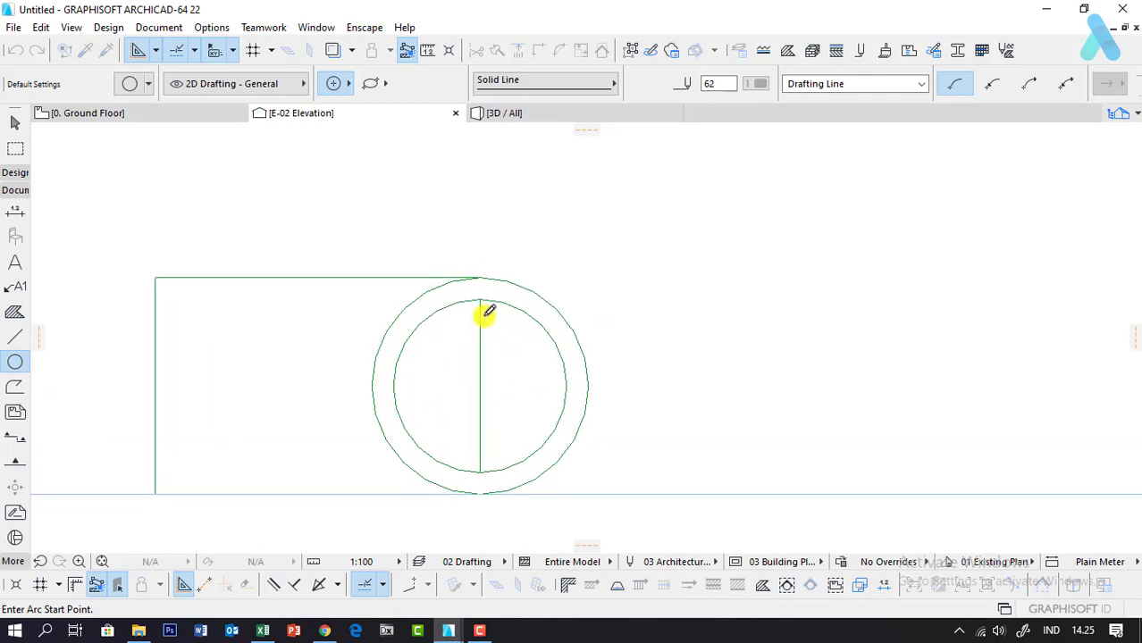
click(482, 284)
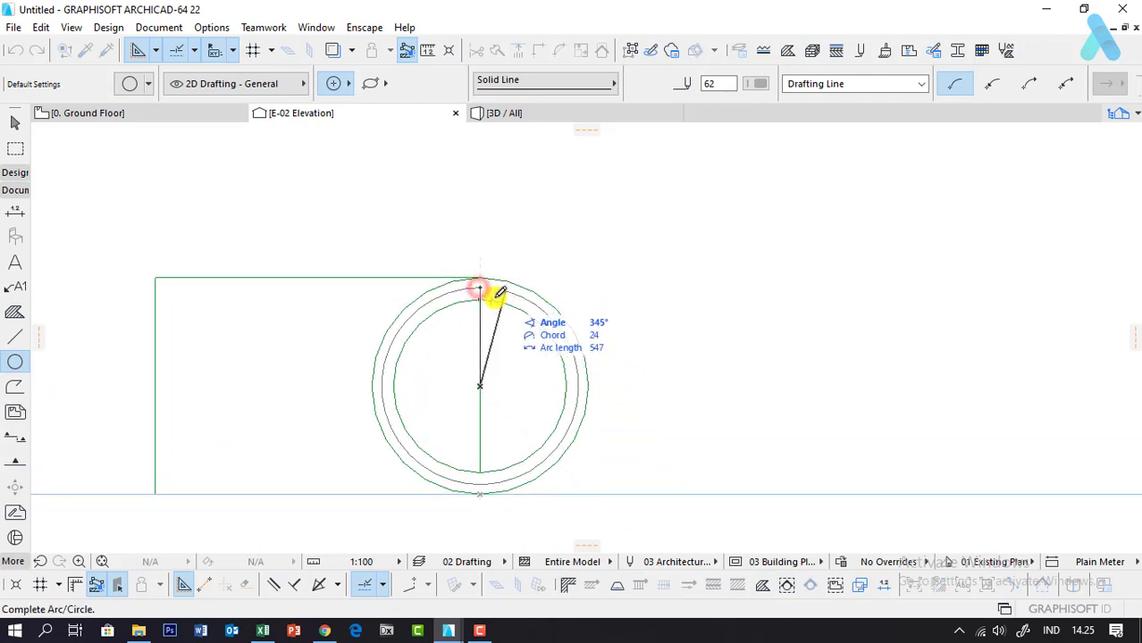
click(479, 286)
scroll(364, 365, down, 1)
scroll(62, 304, down, 1)
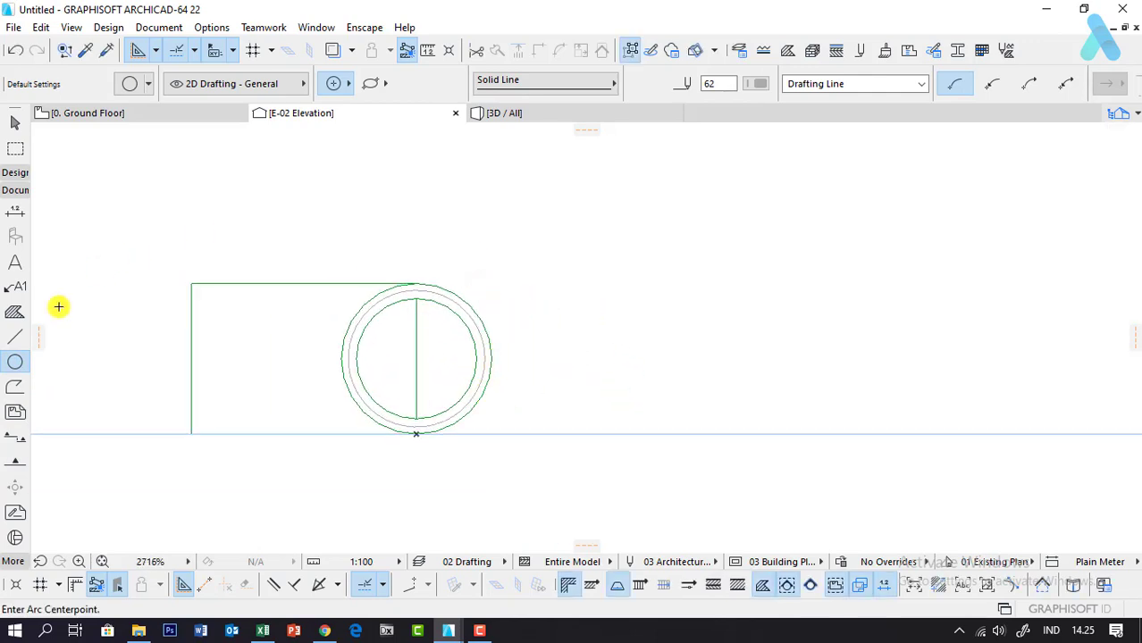
Step: Fill the inner circle with a Morph shape using the Morph tool
click(12, 190)
click(14, 172)
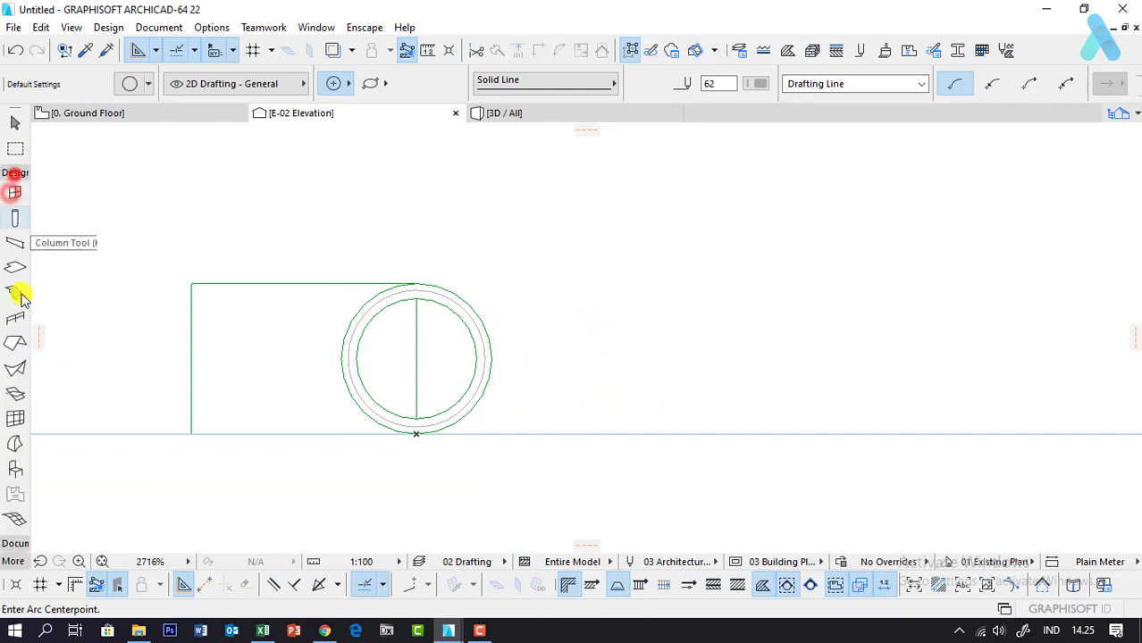
click(15, 444)
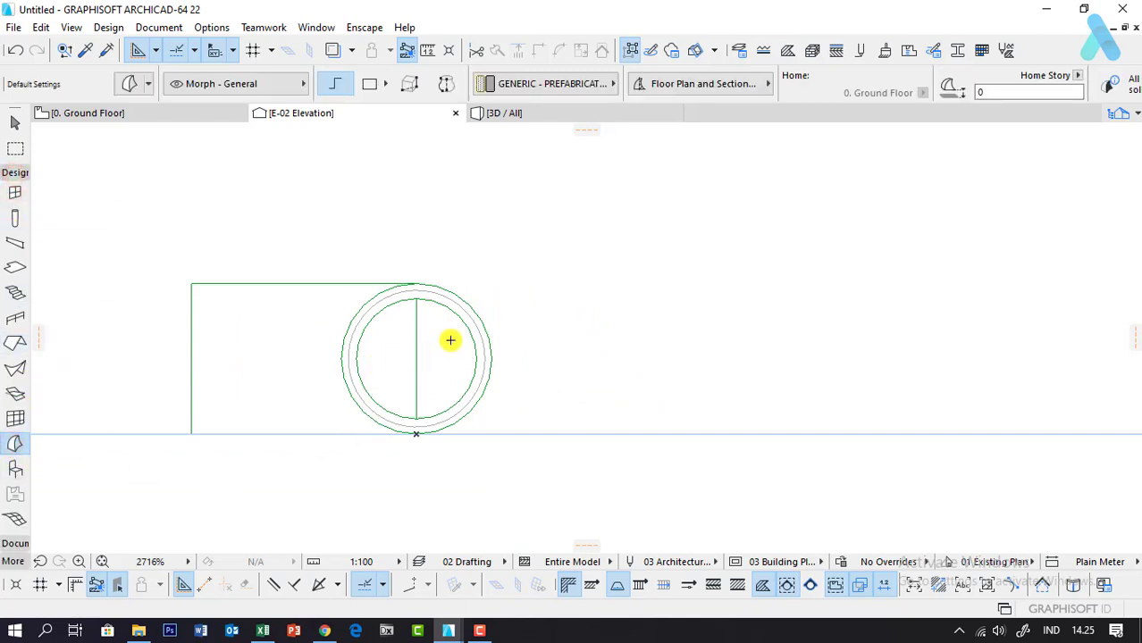
click(461, 310)
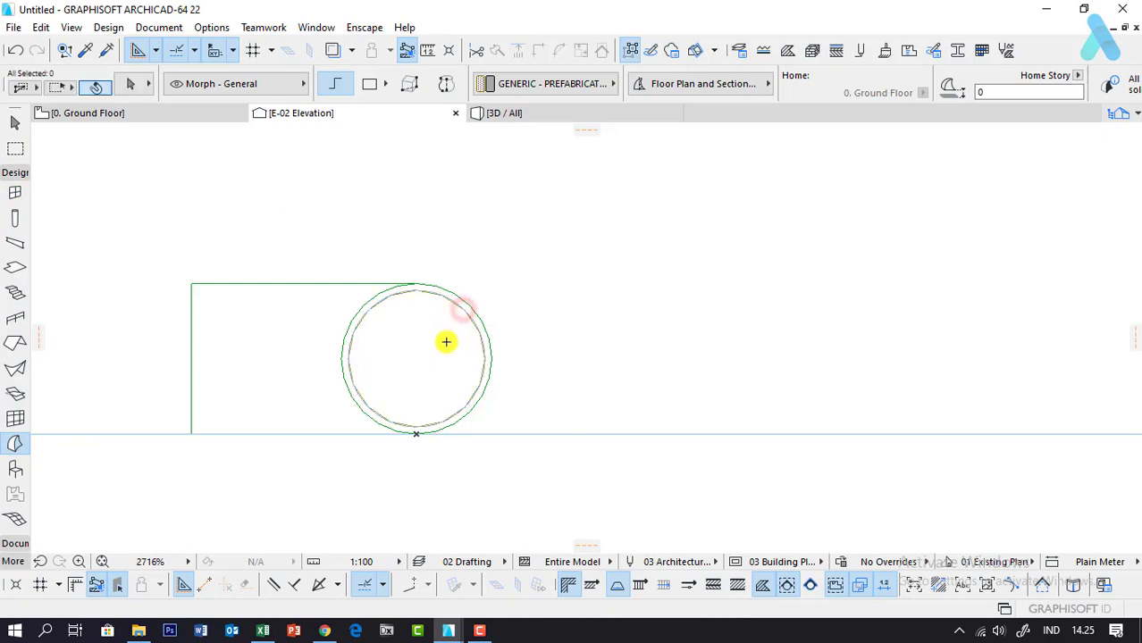
click(445, 341)
click(546, 349)
mouse_move(87, 112)
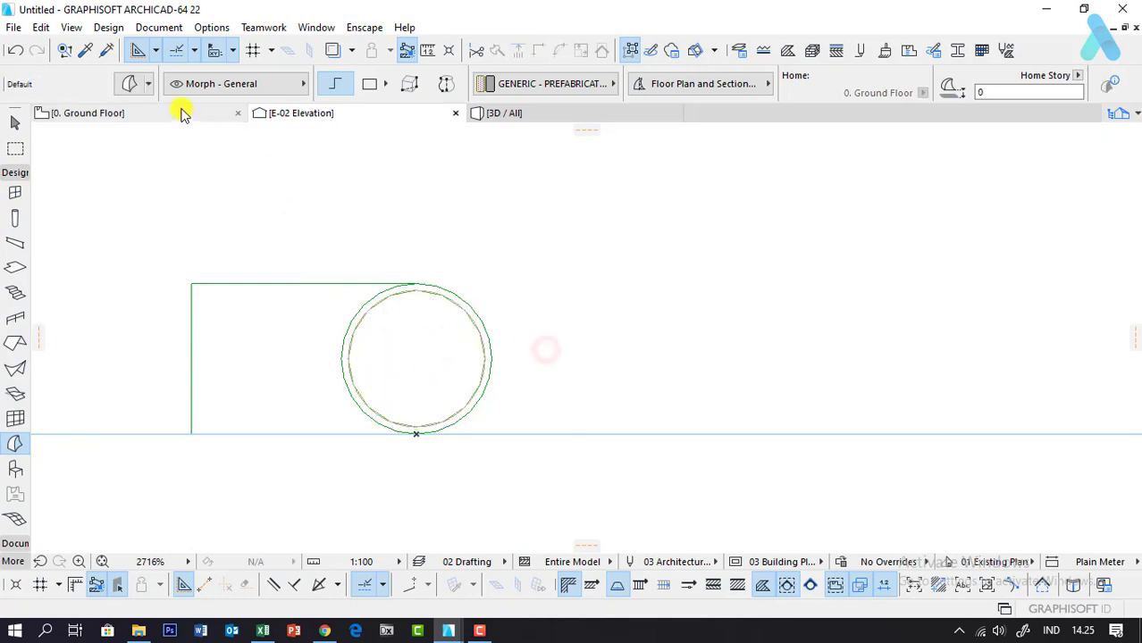
Step: Enclose the pipe tee in a marquee on the Ground Floor plan and show it in 3D
click(192, 113)
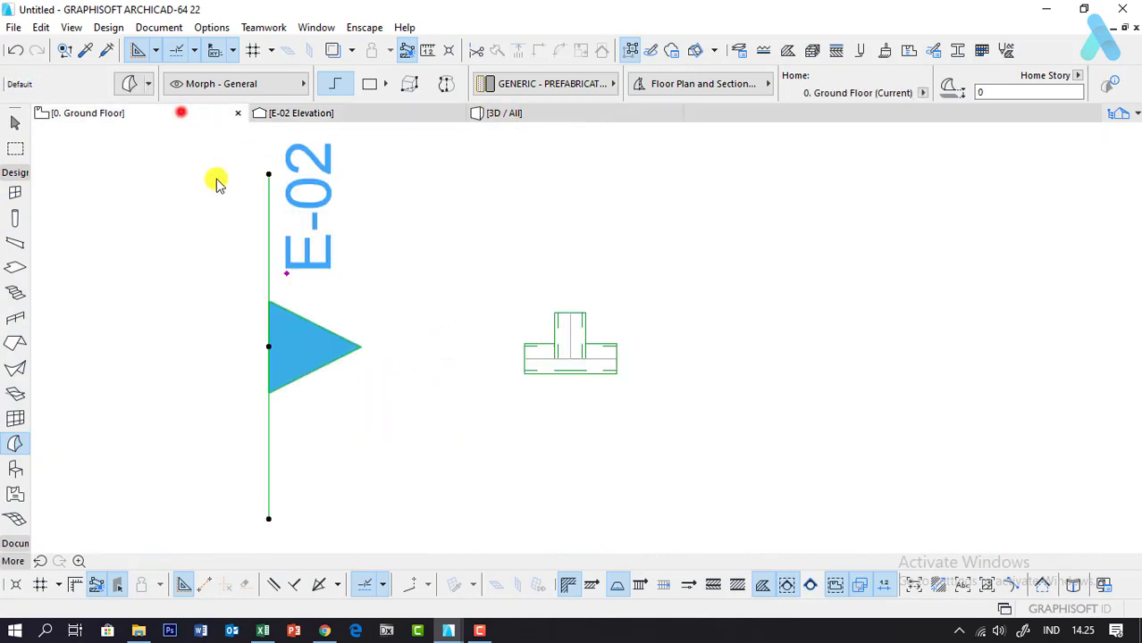
click(461, 324)
click(7, 147)
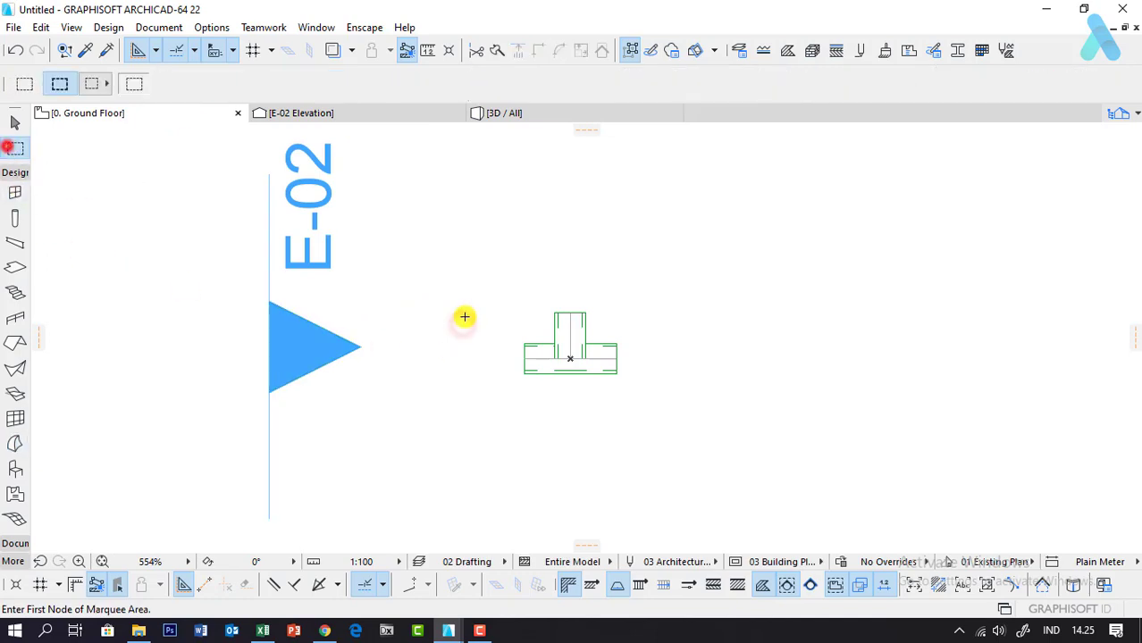
click(699, 469)
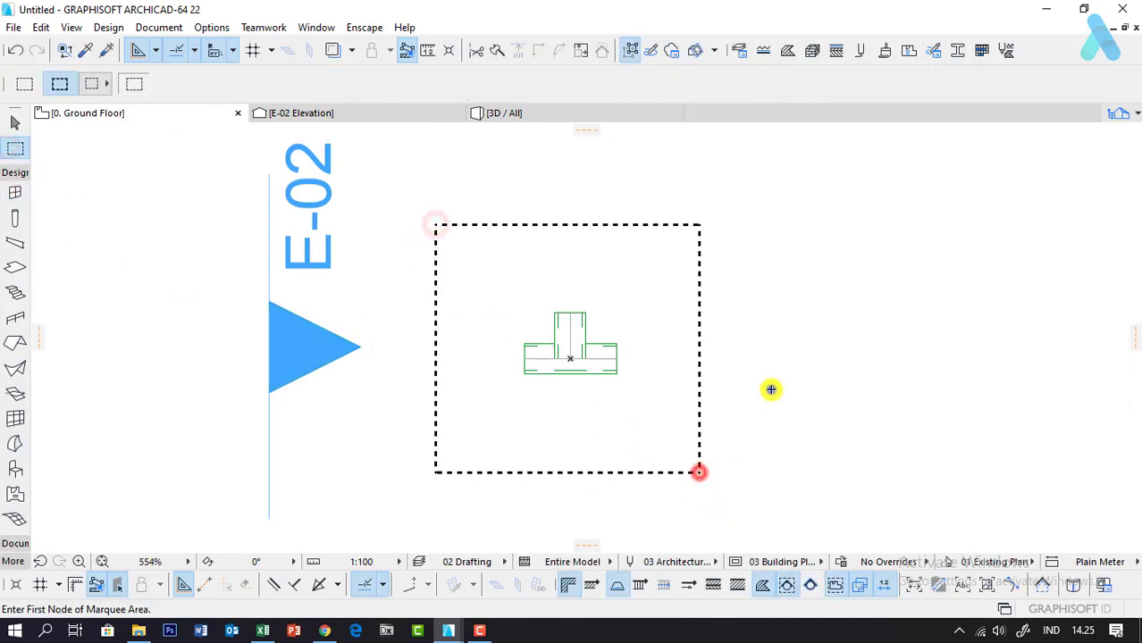
right_click(770, 387)
click(808, 314)
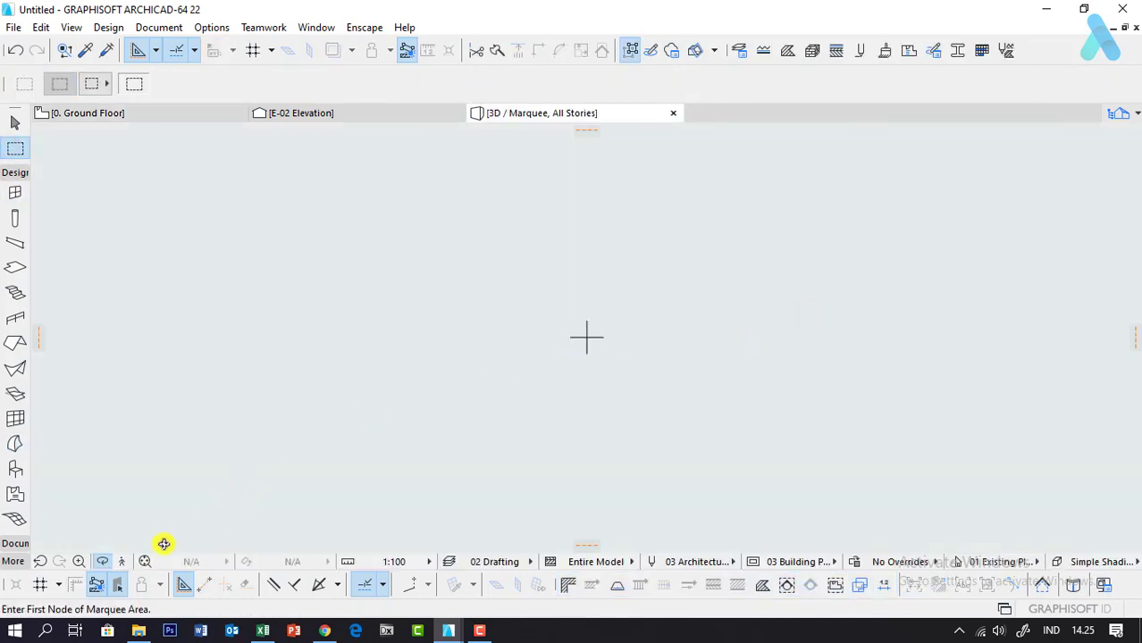
Step: Orbit the 3D view to check the pipe end, then return to the Ground Floor plan with F2
click(143, 564)
drag(580, 349, 179, 344)
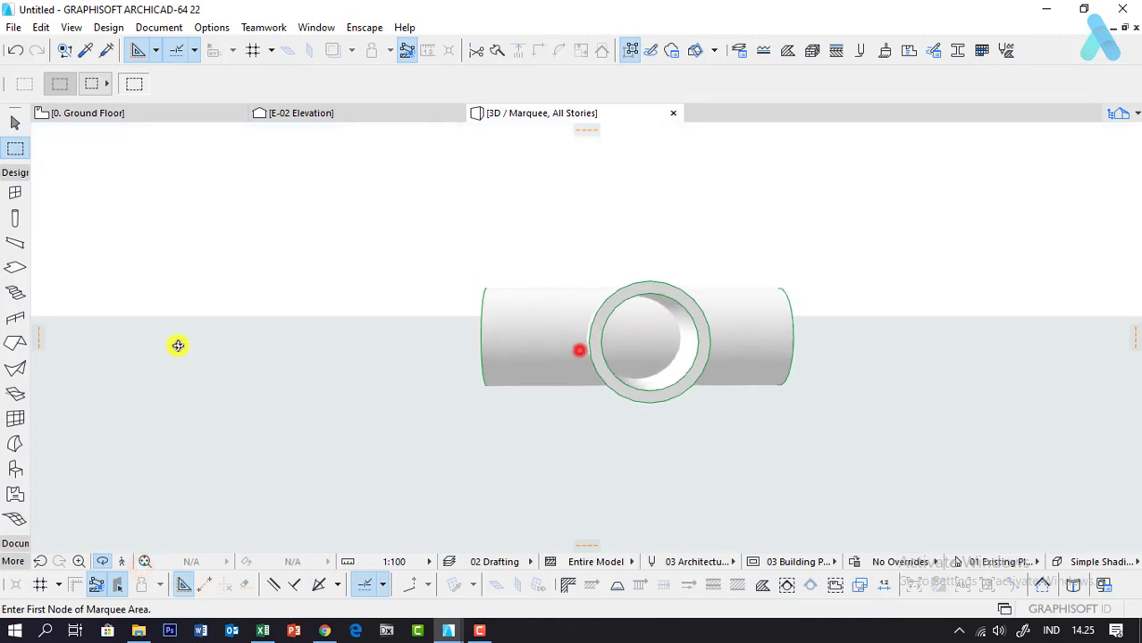
mouse_move(603, 347)
mouse_down()
mouse_move(658, 323)
mouse_move(826, 340)
mouse_move(721, 396)
mouse_move(525, 324)
mouse_move(583, 313)
mouse_move(476, 351)
mouse_move(634, 373)
mouse_move(771, 344)
mouse_move(714, 387)
mouse_move(811, 390)
mouse_move(400, 323)
mouse_move(553, 352)
mouse_move(534, 349)
mouse_up()
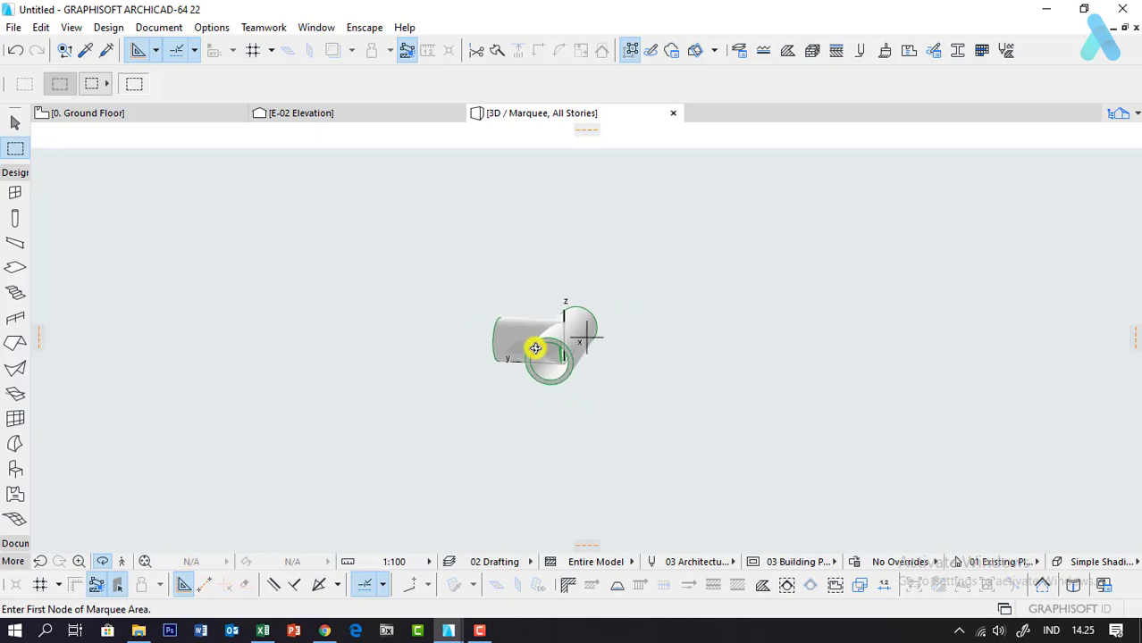
key(F2)
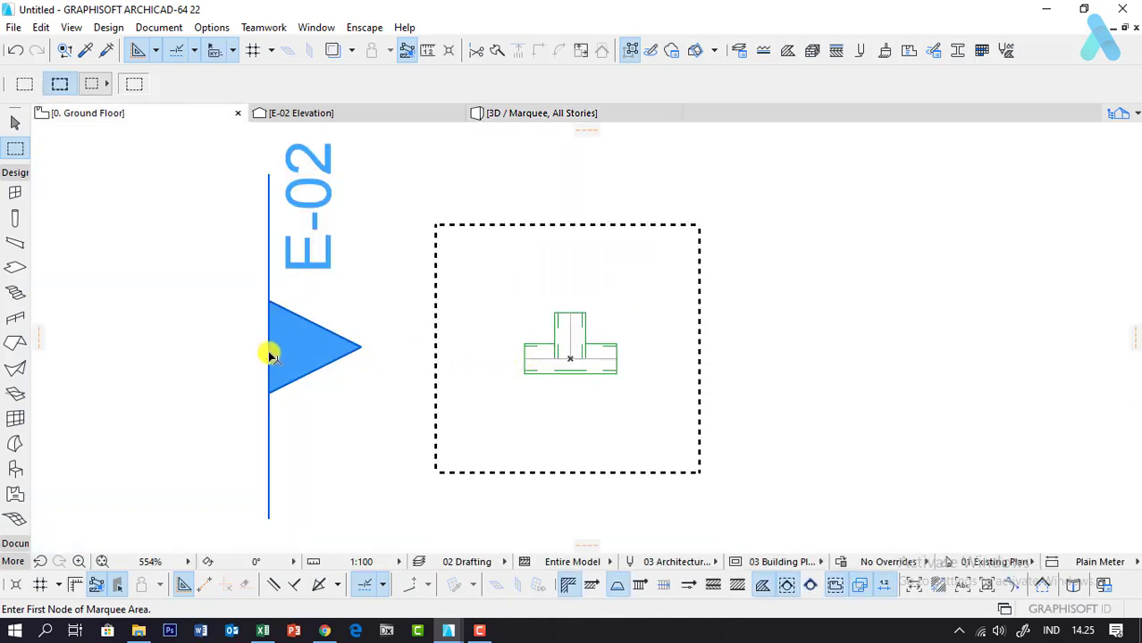
Step: Move the circular morph disc to the main pipe's left end
click(271, 353)
key(ctrl+d)
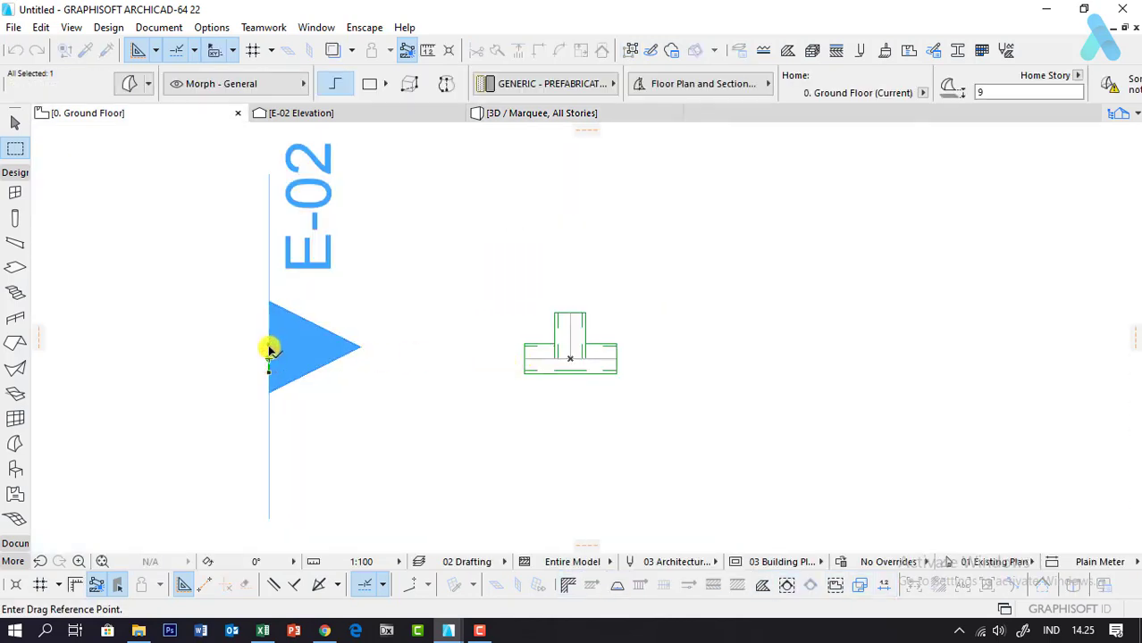
click(269, 348)
scroll(591, 349, up, 1)
scroll(591, 348, up, 2)
scroll(591, 347, up, 1)
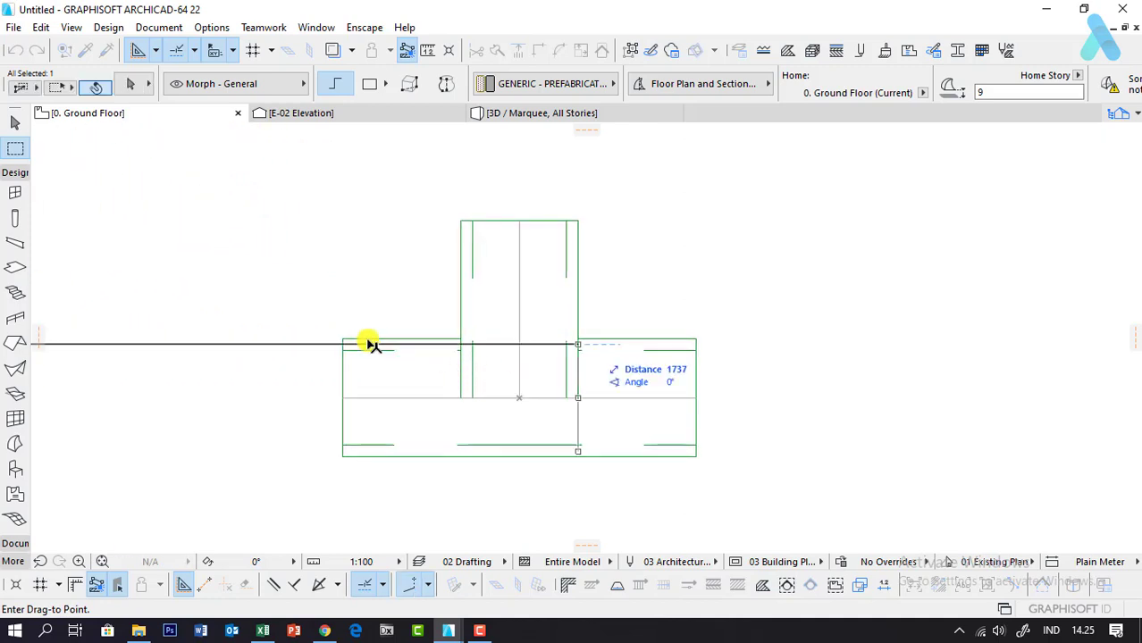
click(341, 340)
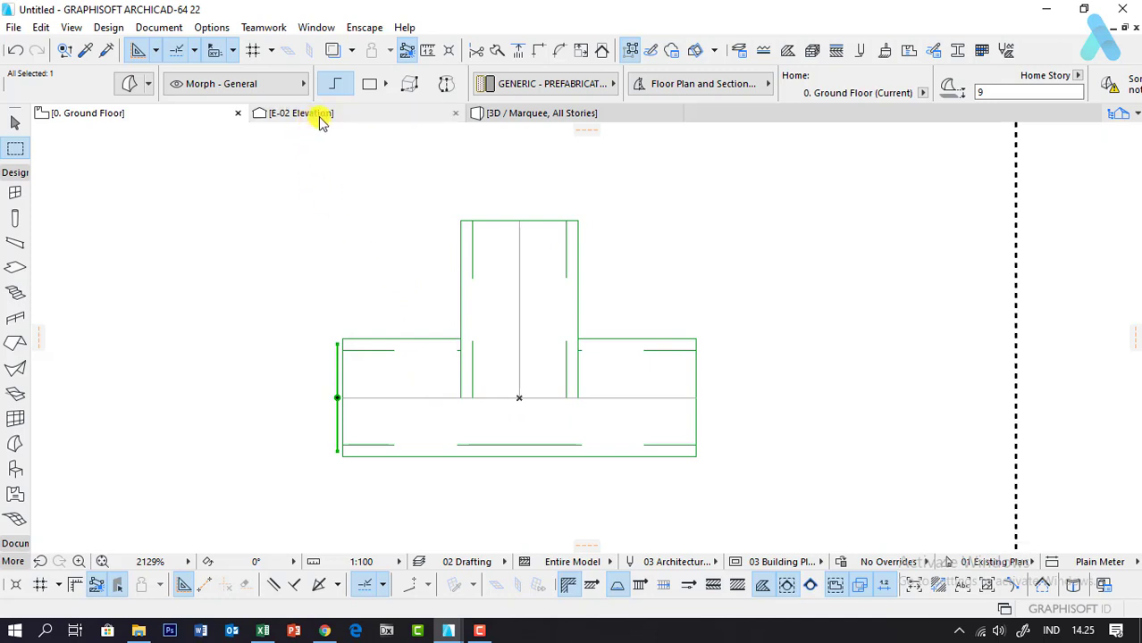
Step: In 3D, push-pull the disc face through the whole main pipe, then return to the plan
click(535, 117)
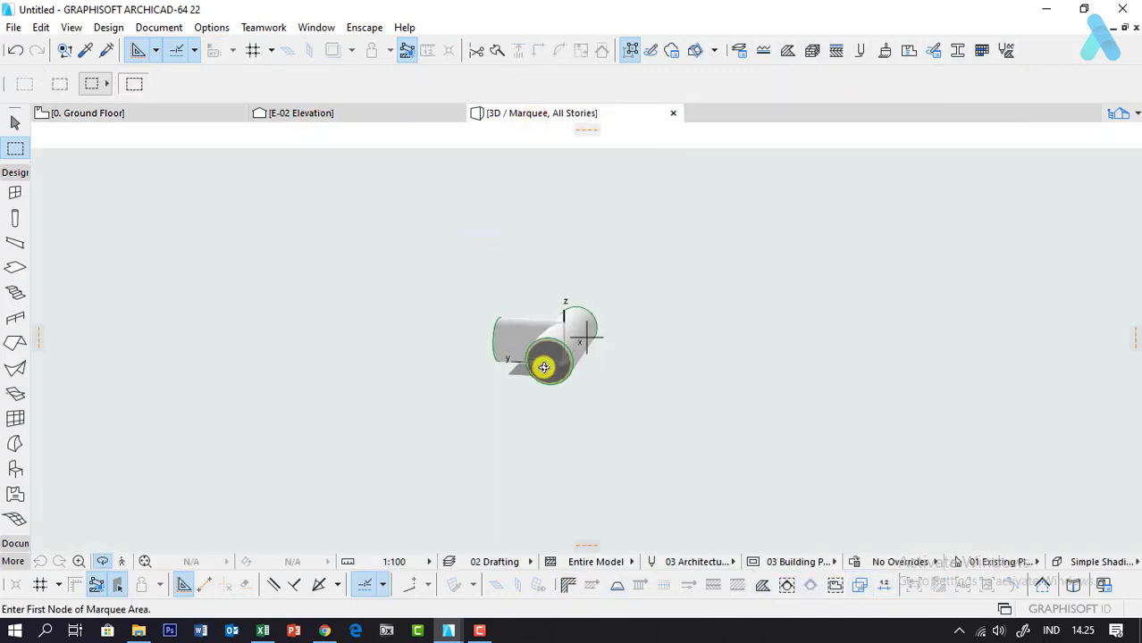
scroll(544, 366, up, 2)
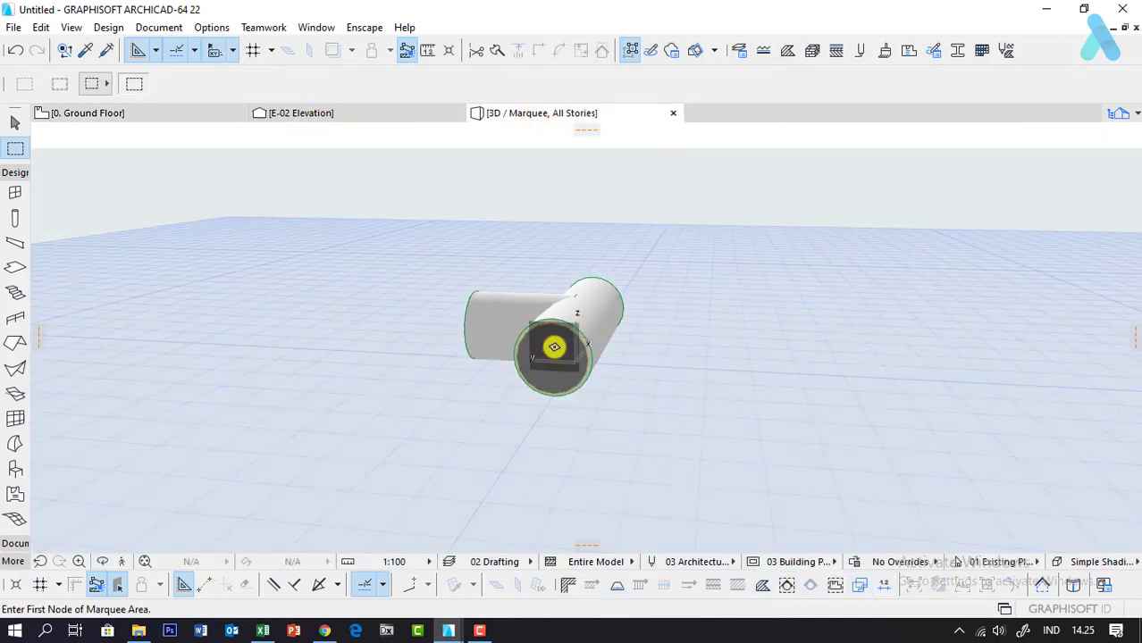
click(552, 349)
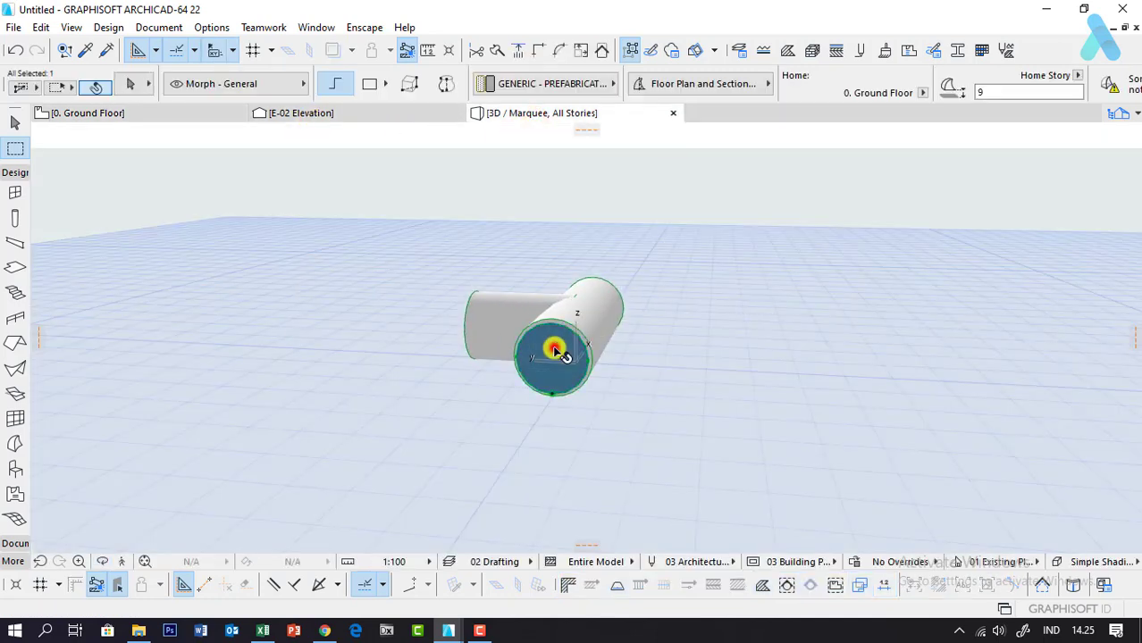
click(555, 343)
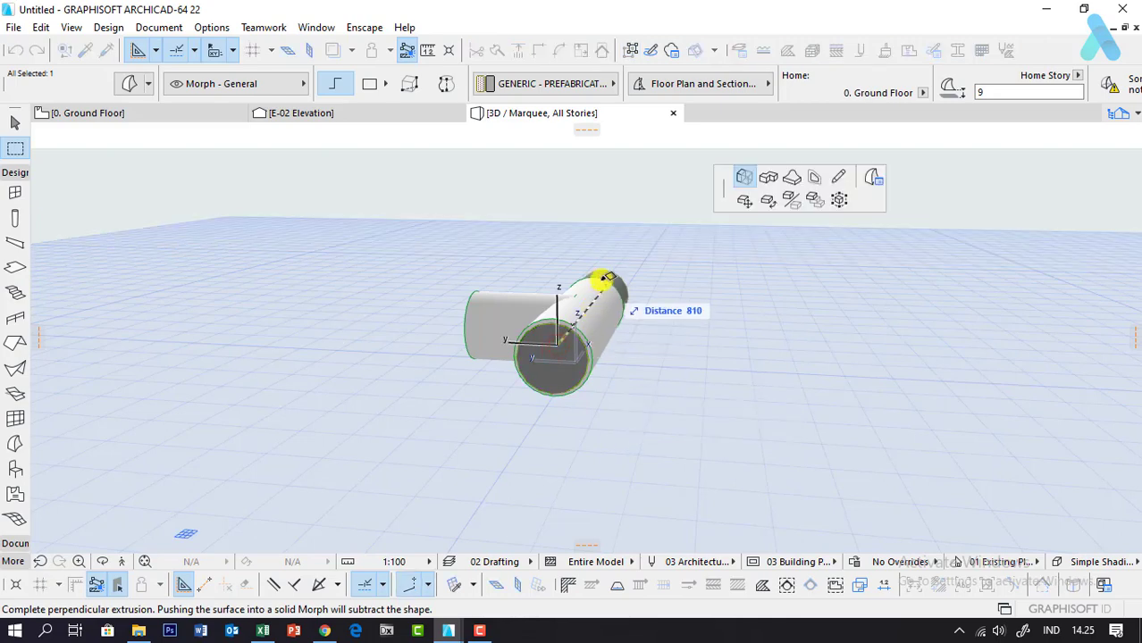
click(598, 274)
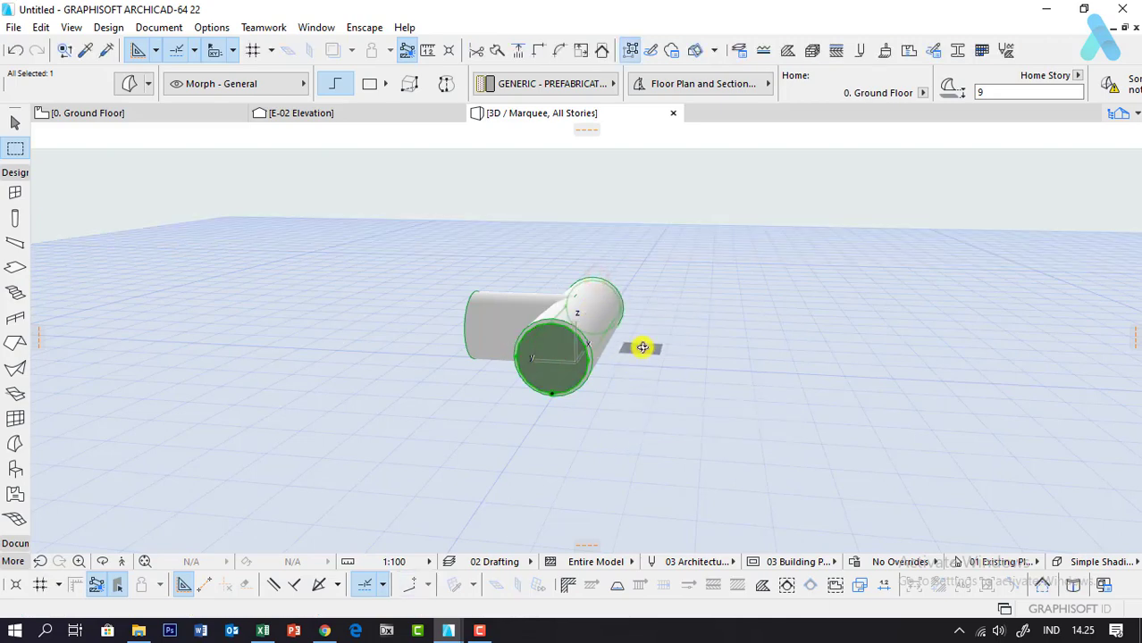
mouse_move(642, 347)
shift+middle_down()
mouse_move(582, 424)
mouse_move(616, 355)
shift+middle_up()
key(F2)
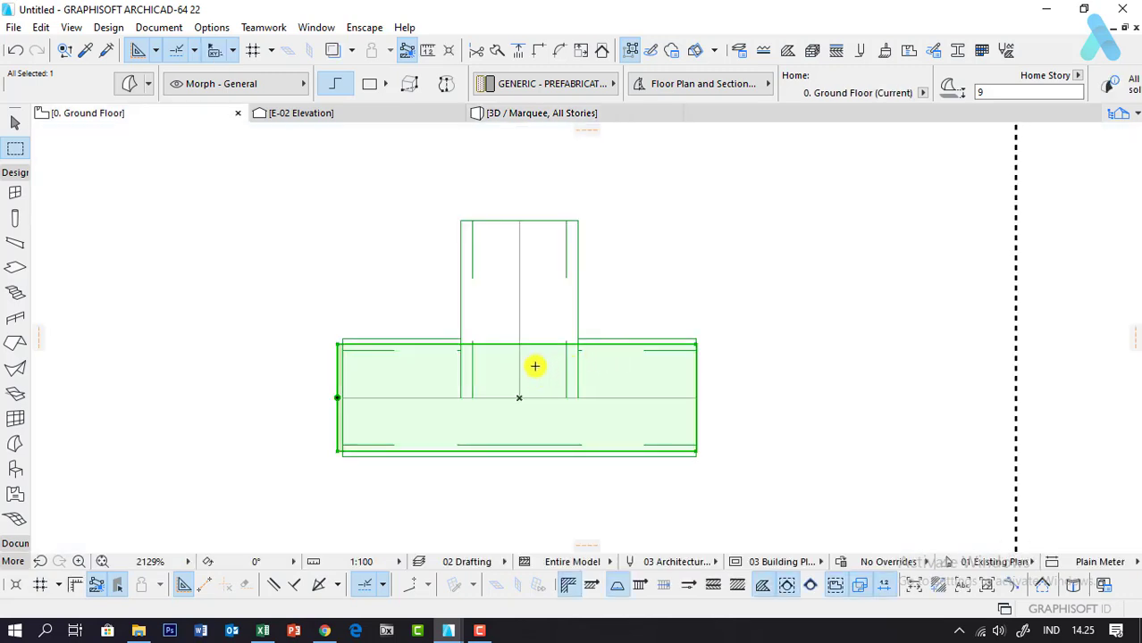
Step: Rotate a copy of the core 90° about the tee centre so it runs up the branch
key(ctrl+e)
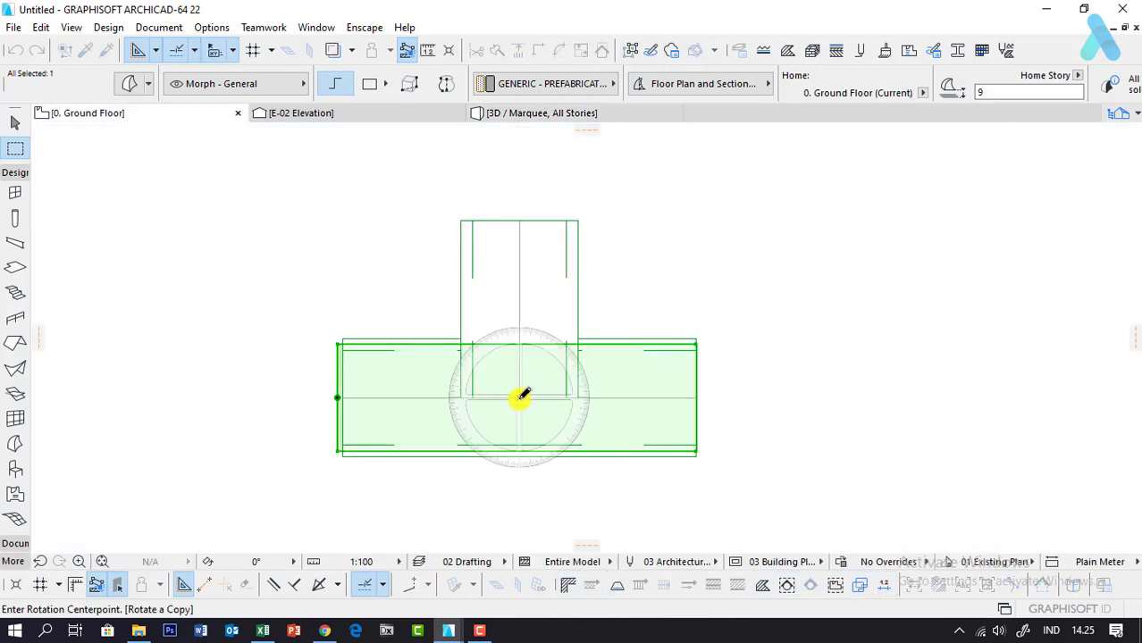
click(519, 397)
click(424, 402)
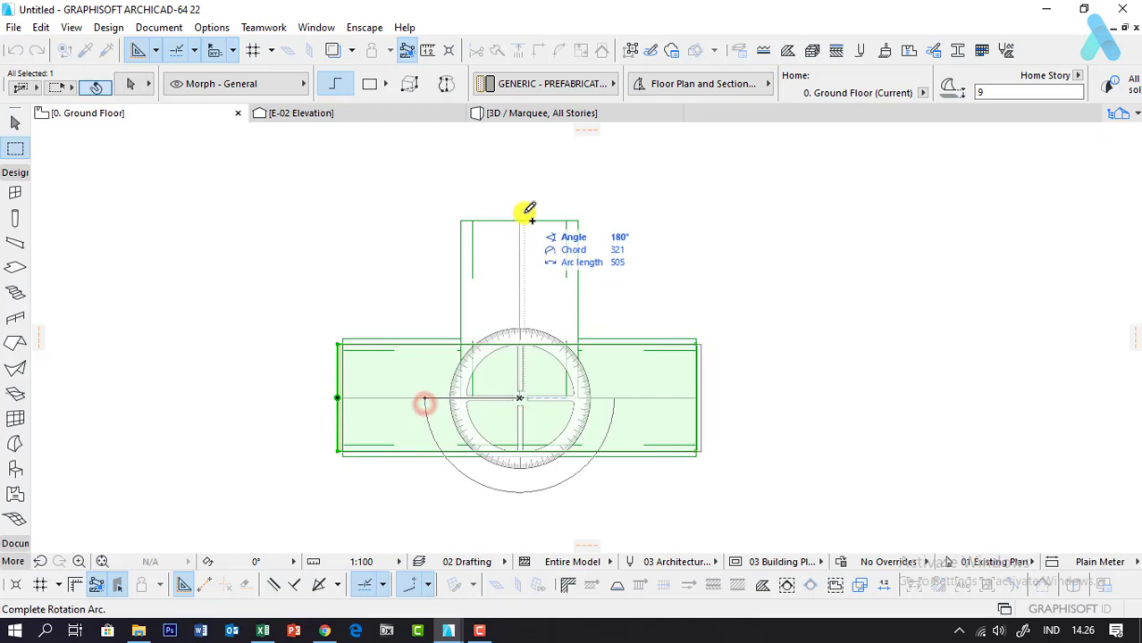
click(459, 395)
key(ctrl+e)
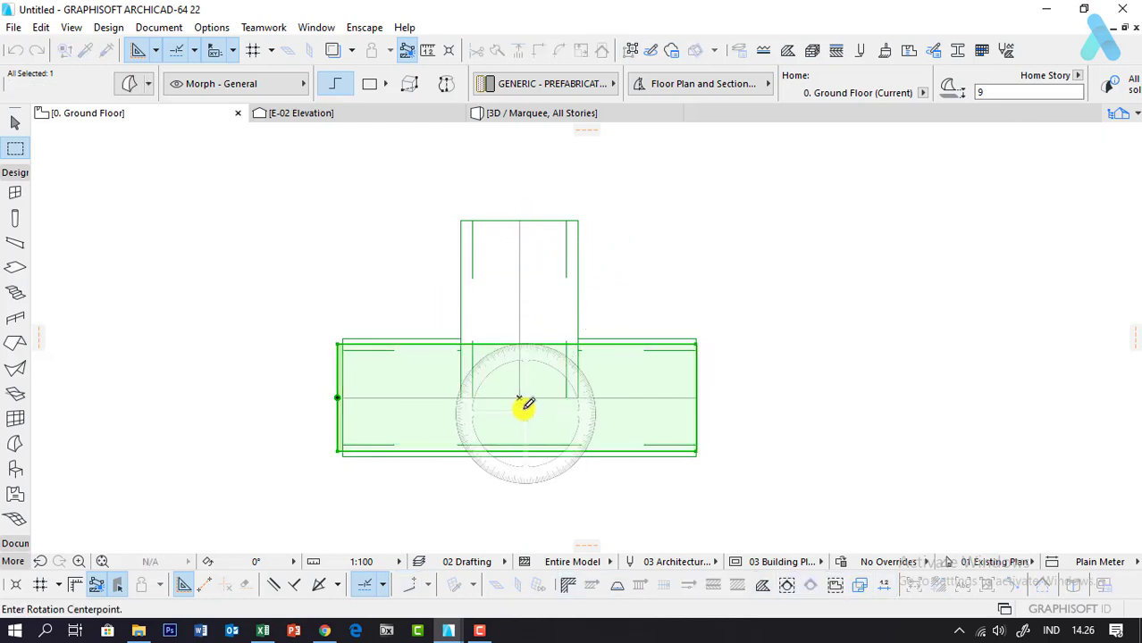
click(519, 397)
click(383, 395)
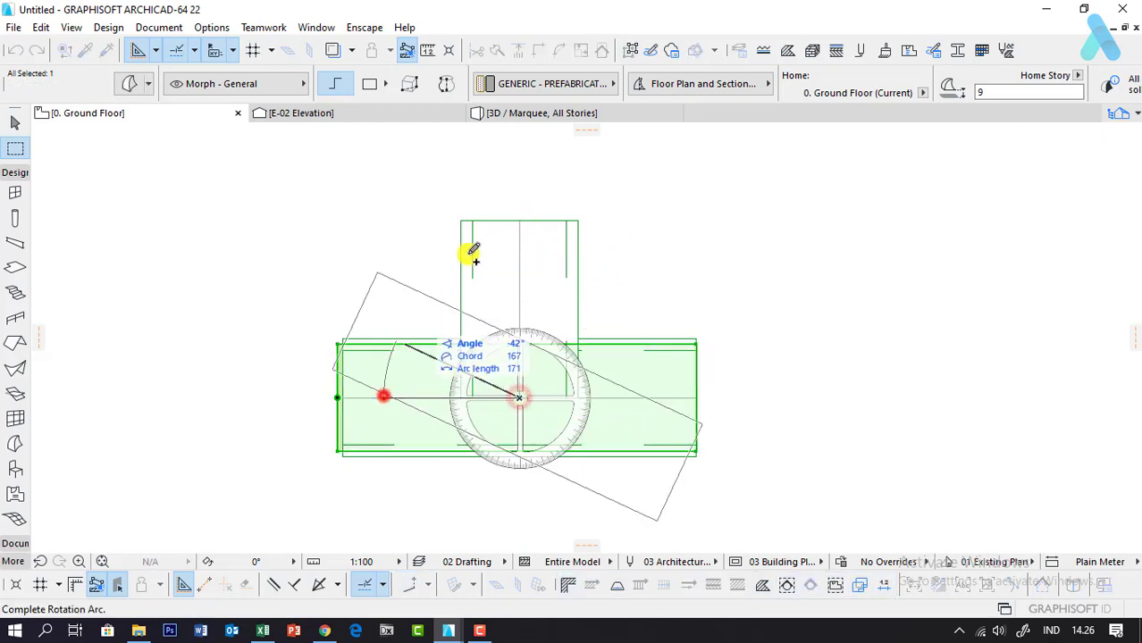
click(517, 188)
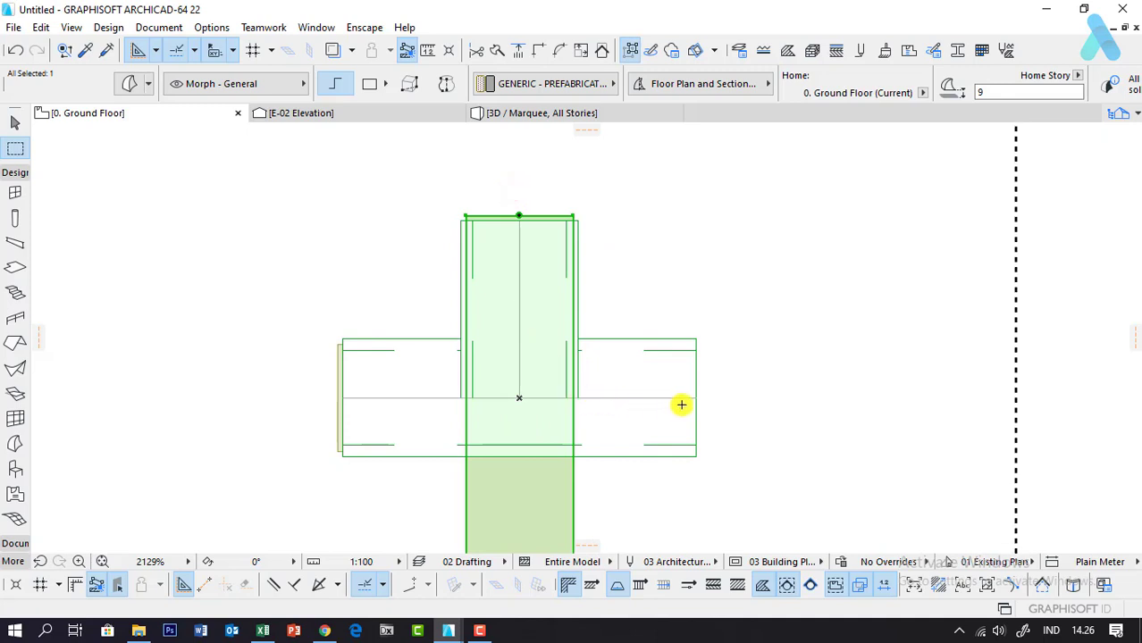
Step: Split the rotated copy at the main pipe's centre line and delete the lower piece
key(ctrl+shift+s)
click(499, 384)
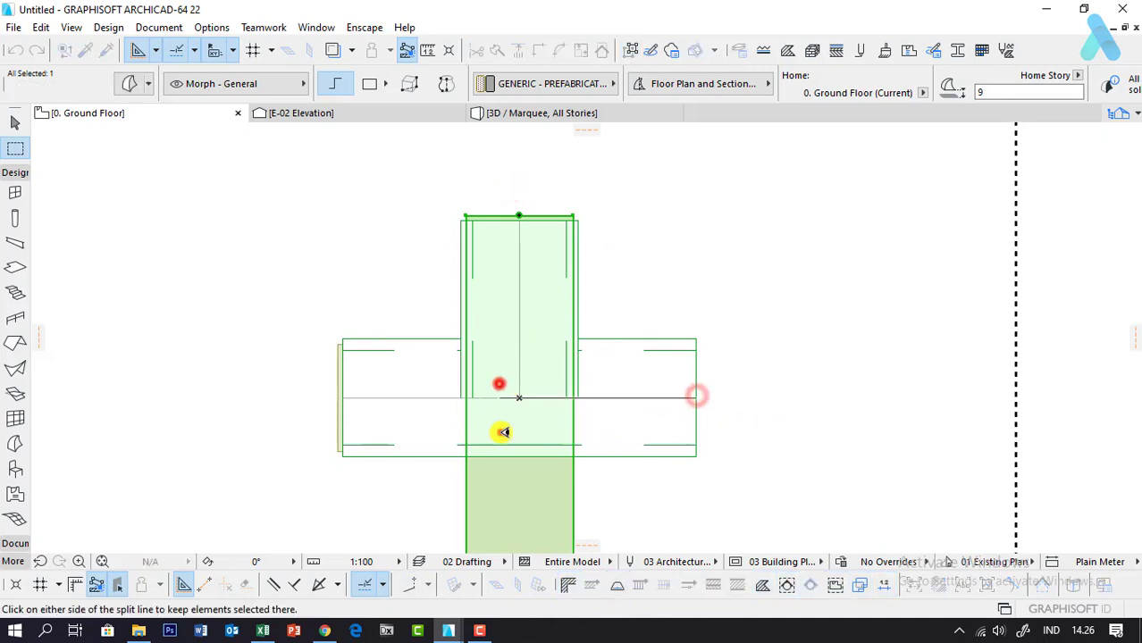
click(501, 433)
key(Delete)
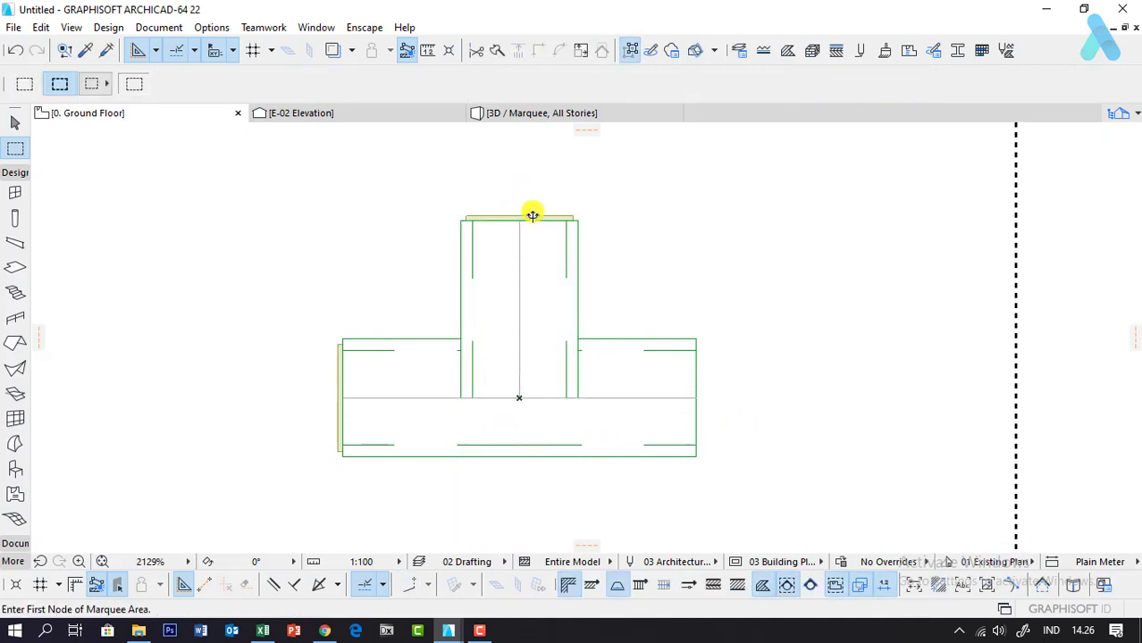
click(531, 215)
shift+click(337, 389)
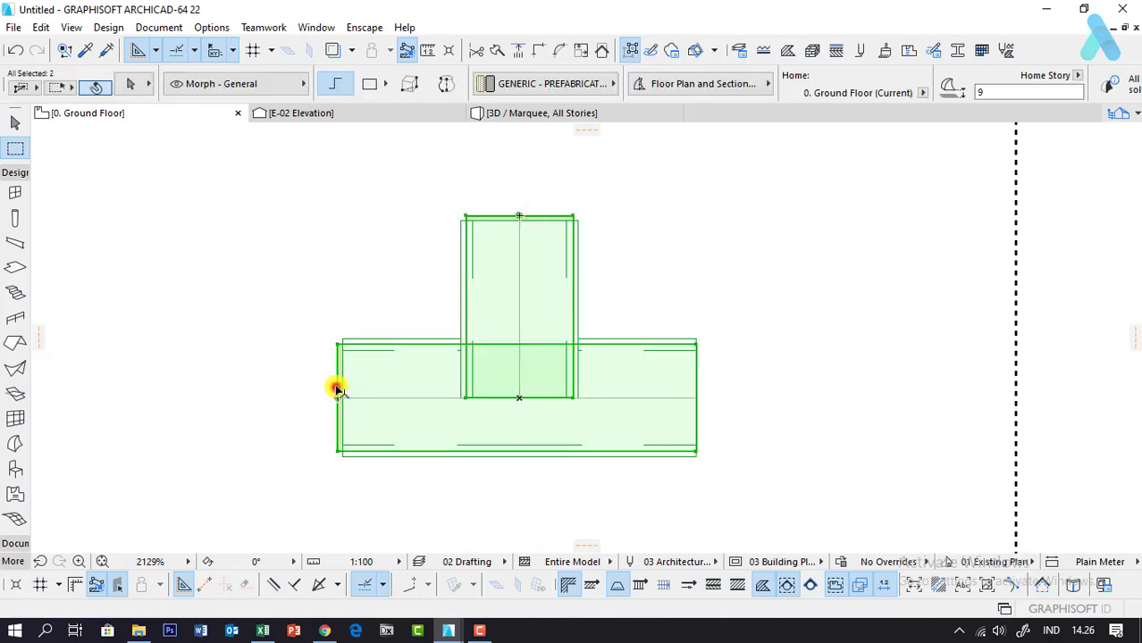
click(295, 270)
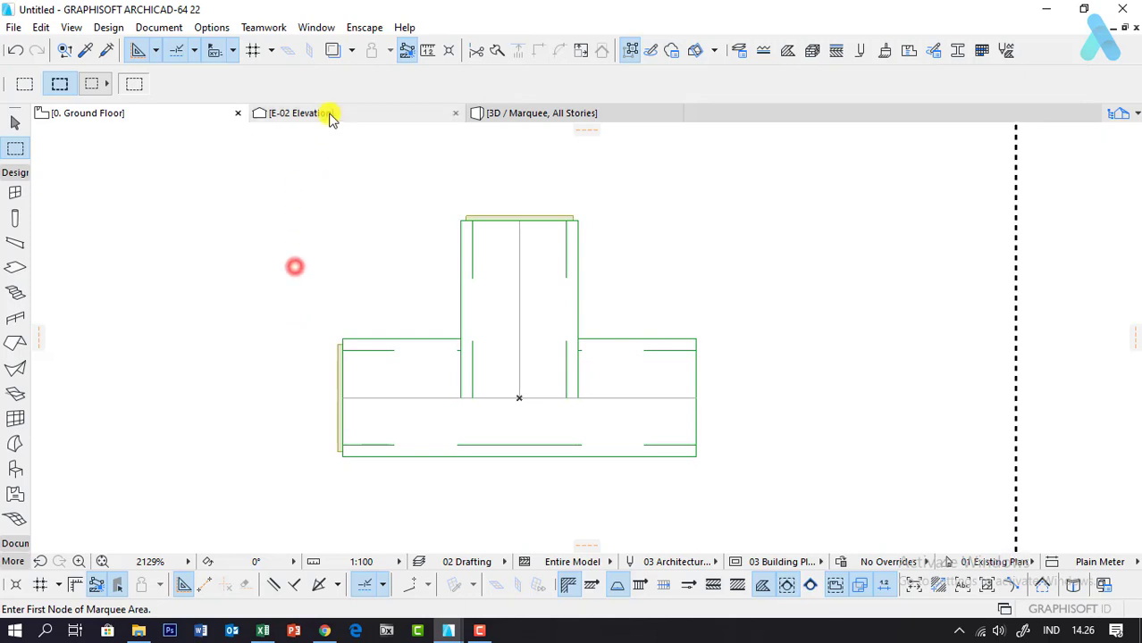
click(505, 120)
Step: Show the pipe tee in 3D, orbiting and zooming to see the morph-filled main pipe and branch
mouse_move(505, 280)
shift+middle_down()
mouse_move(558, 350)
mouse_move(308, 393)
mouse_move(629, 336)
mouse_move(273, 392)
shift+middle_up()
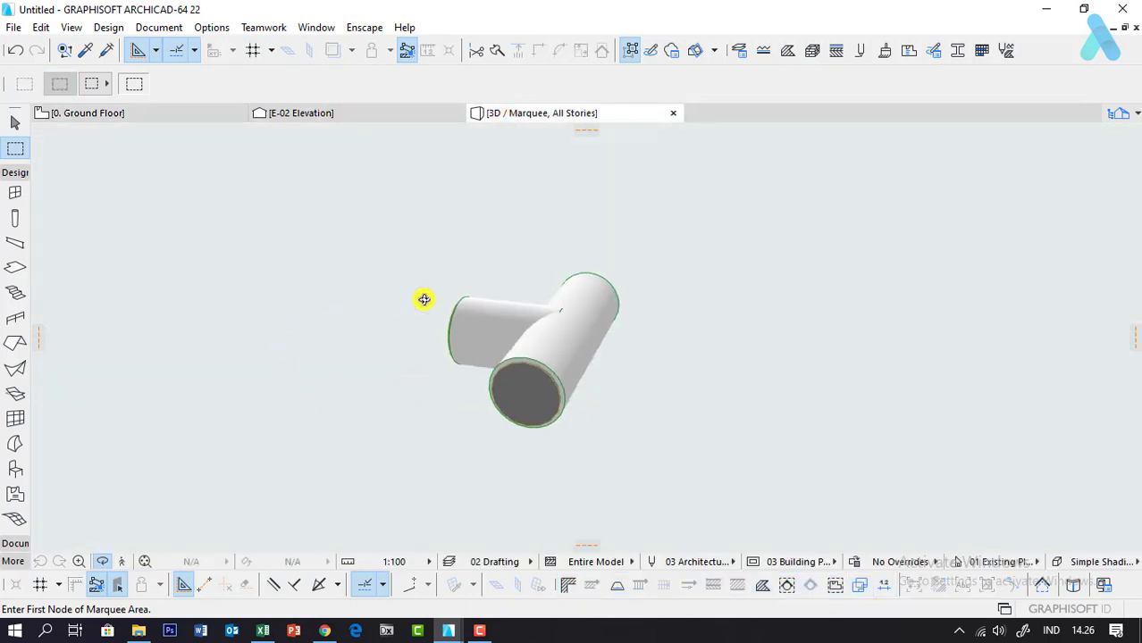
shift+middle_drag(423, 299, 495, 326)
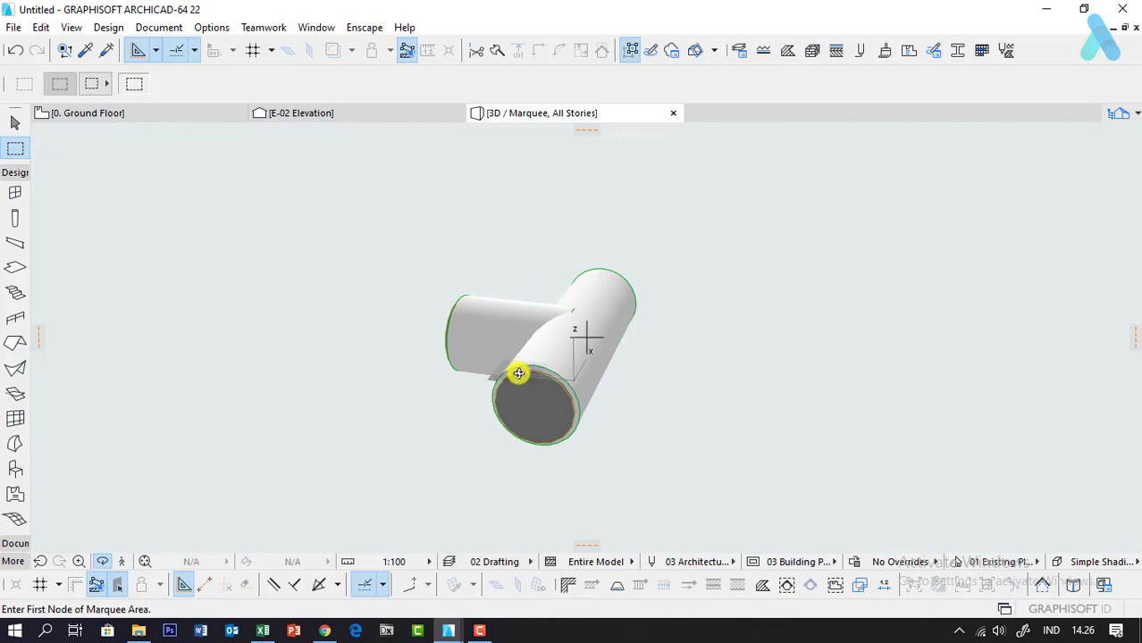
key(F2)
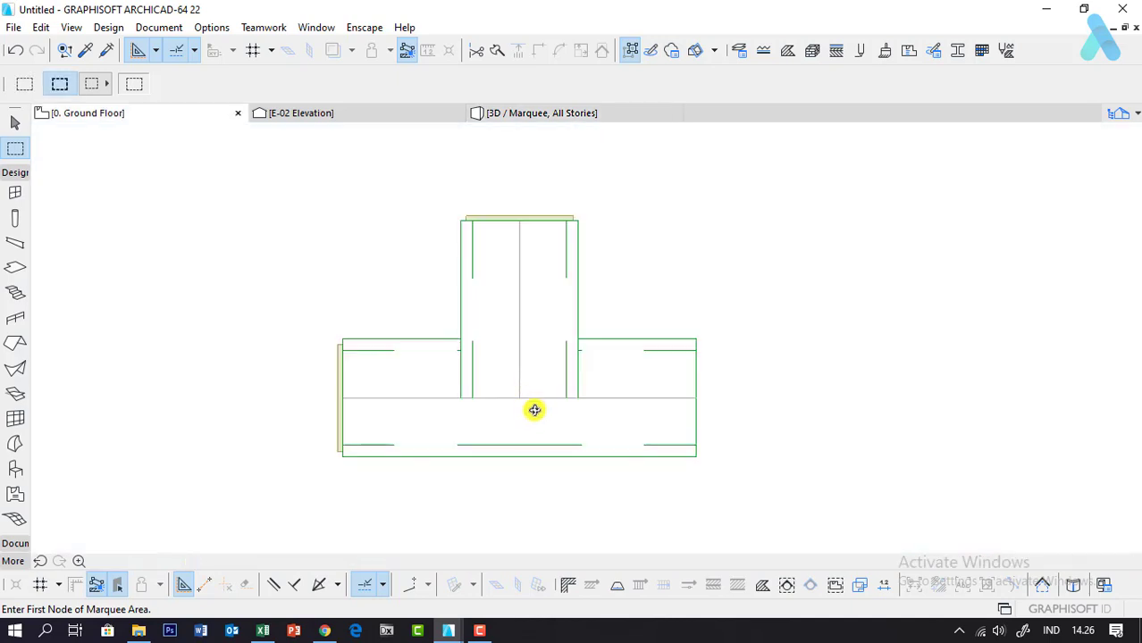
click(498, 112)
shift+middle_drag(497, 402, 451, 336)
key(Escape)
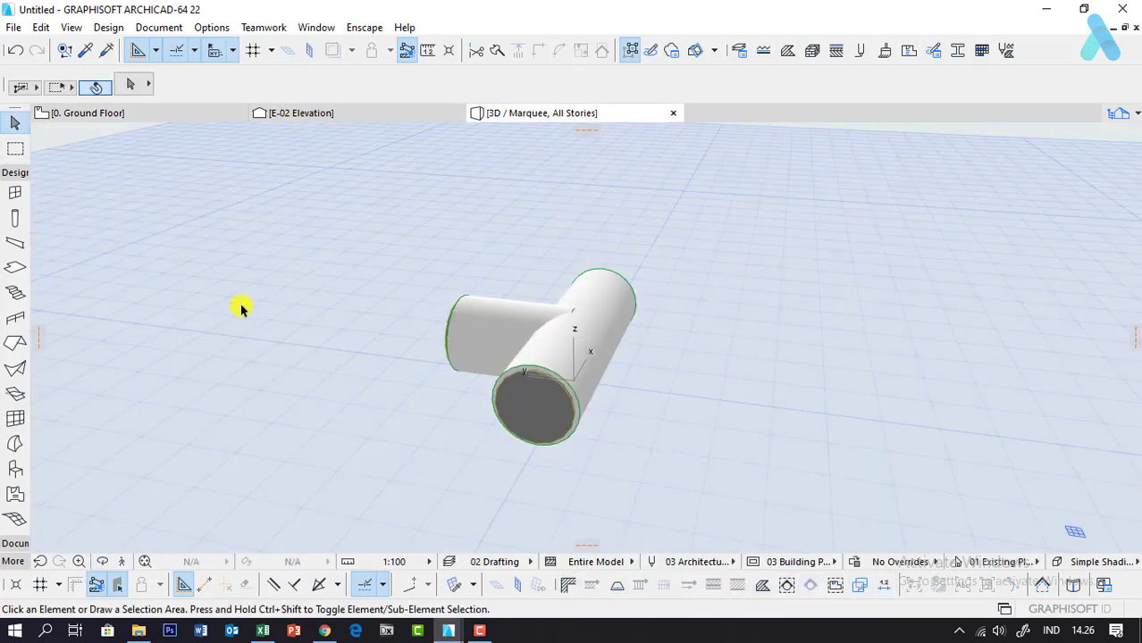
scroll(540, 346, up, 3)
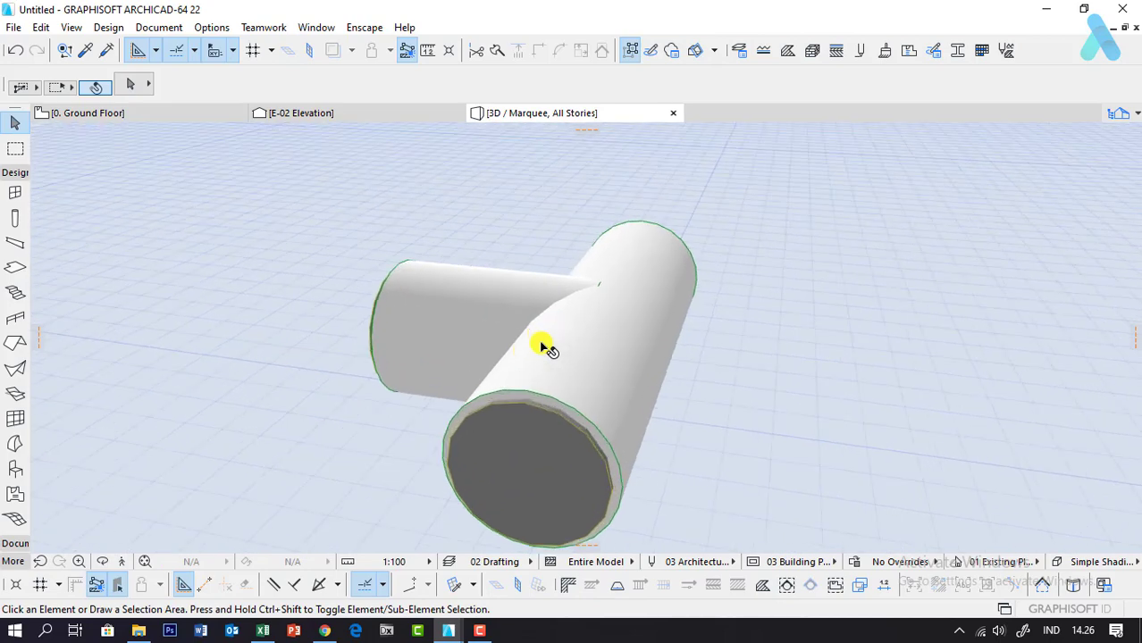
scroll(533, 308, down, 1)
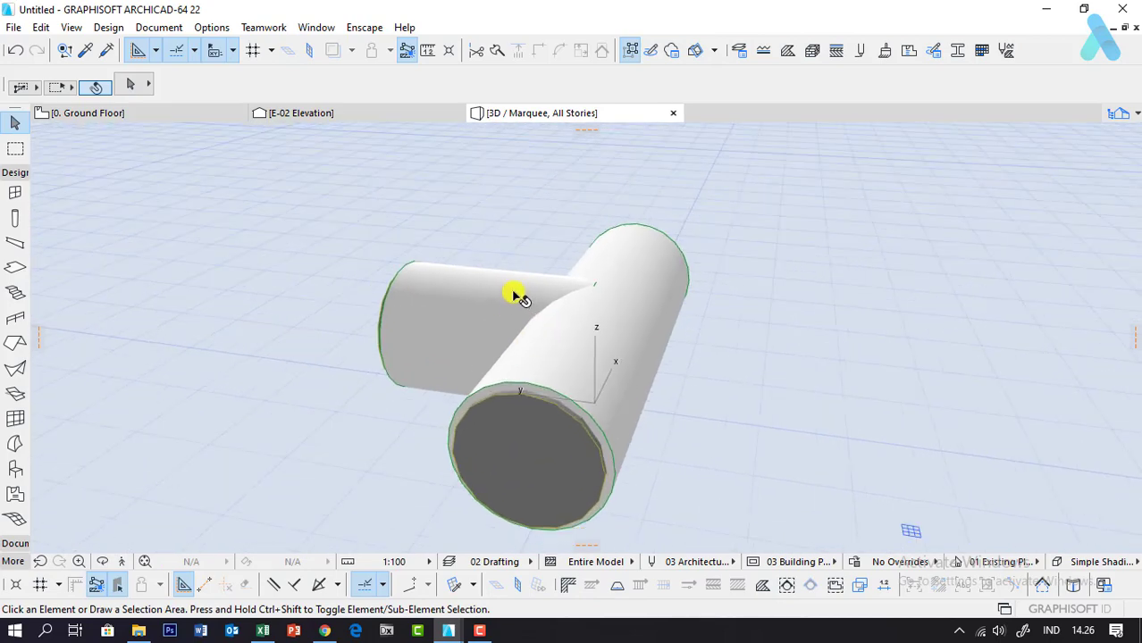
Step: Subtract the end cutting morph from the main tube with Solid Element Operations
click(40, 27)
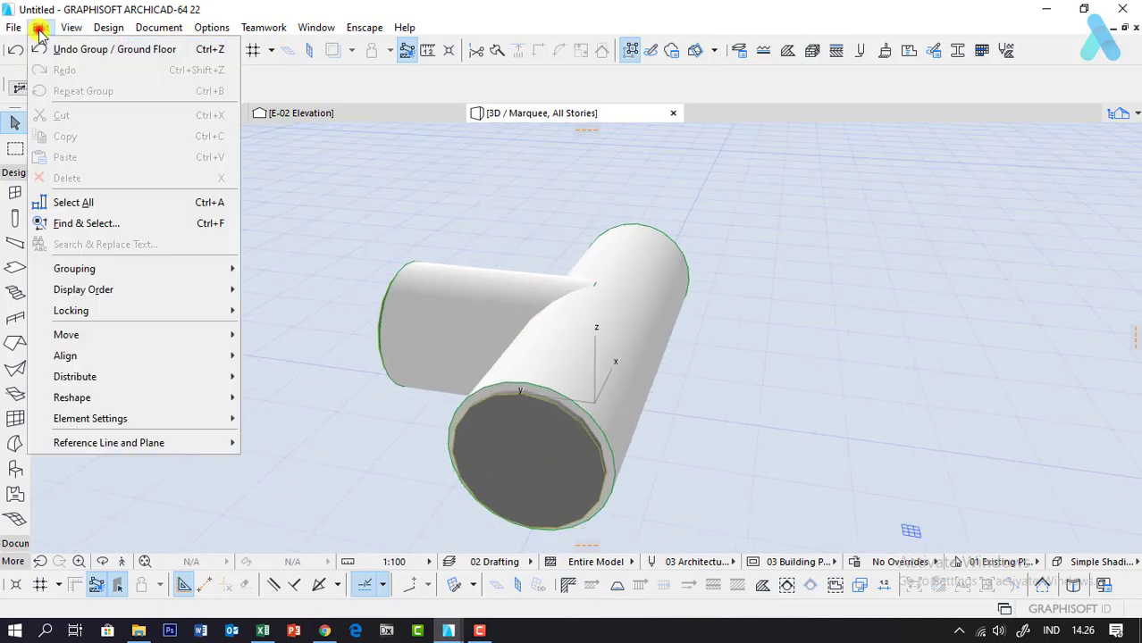
click(107, 27)
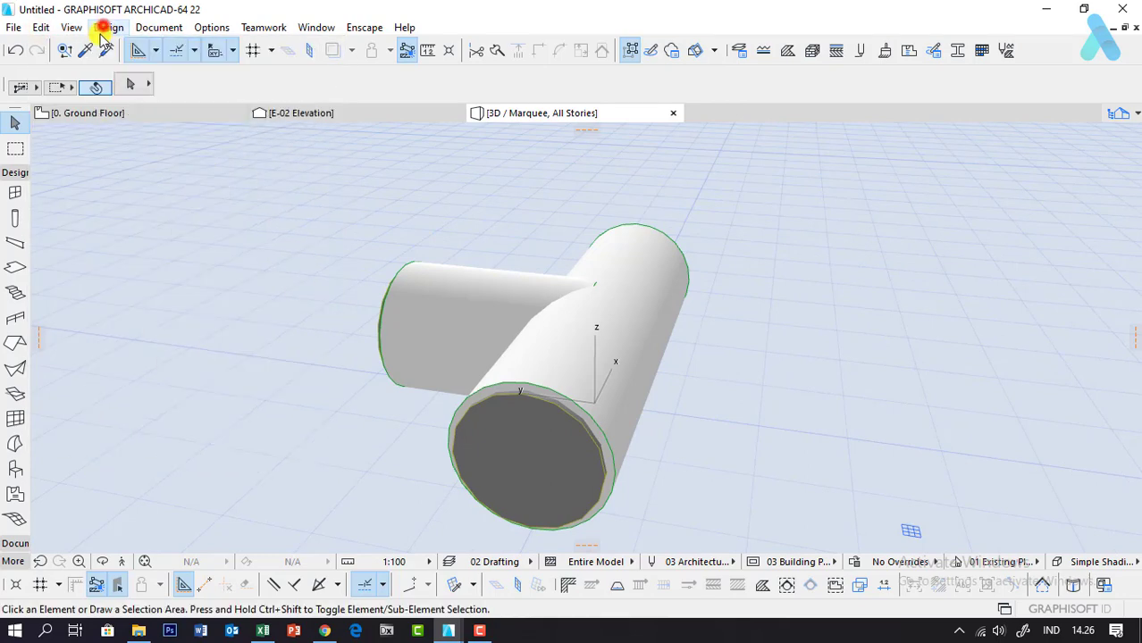
click(106, 27)
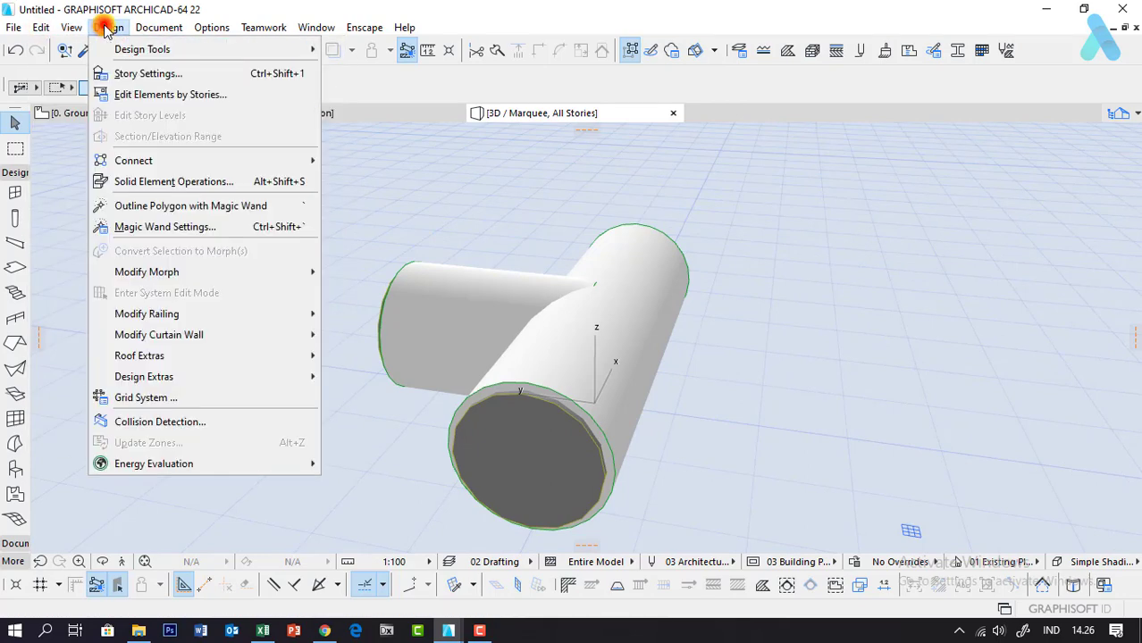
click(121, 181)
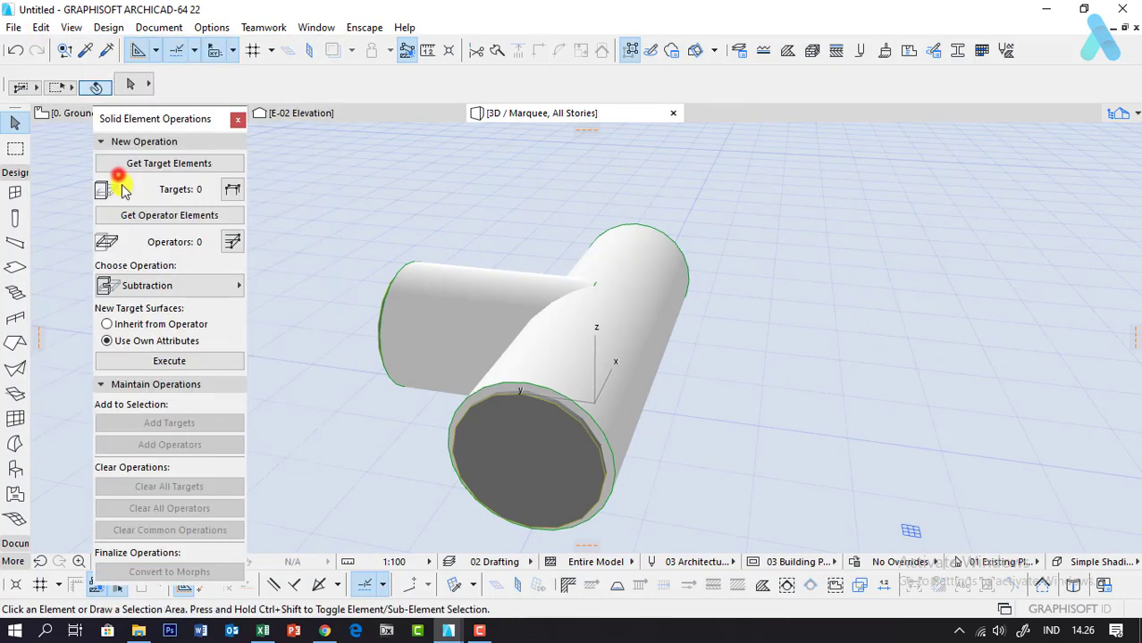
click(430, 312)
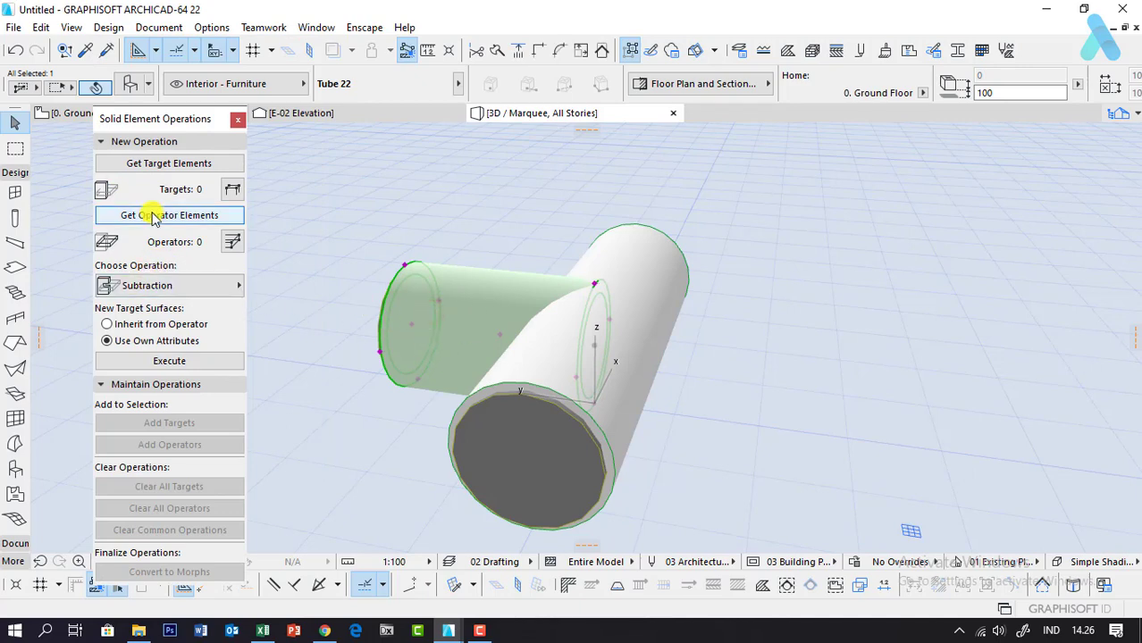
click(302, 250)
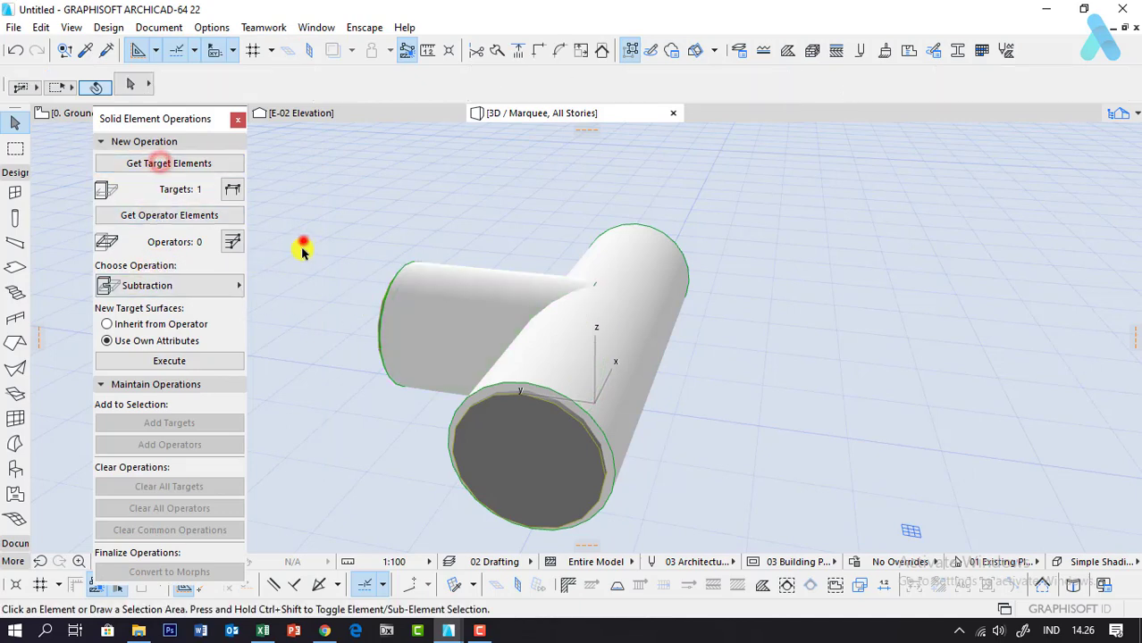
click(518, 464)
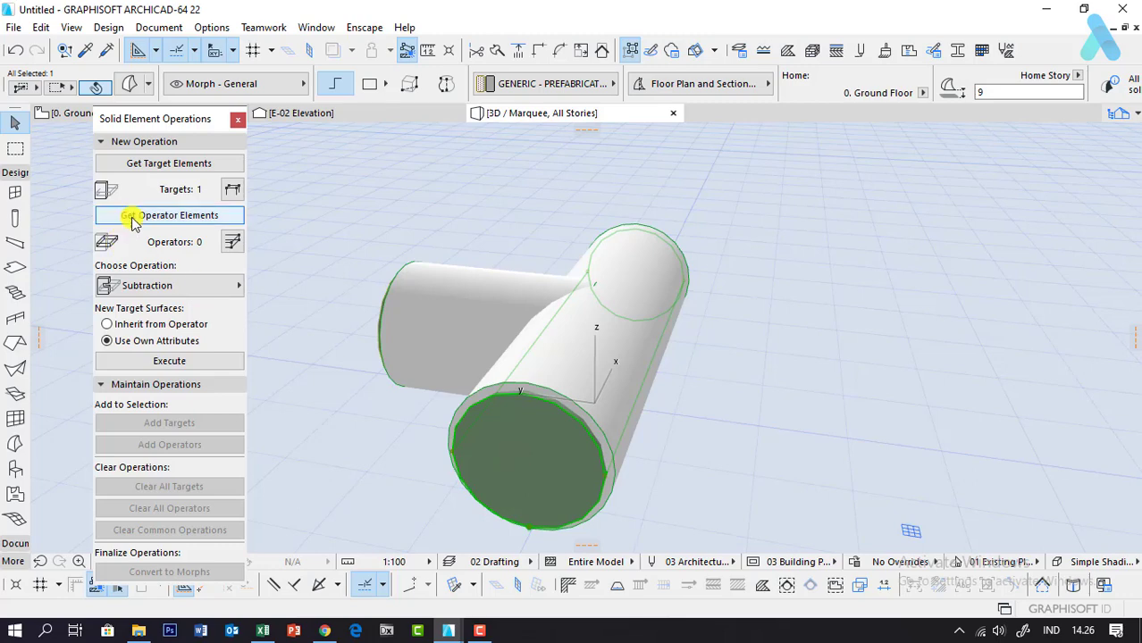
click(156, 361)
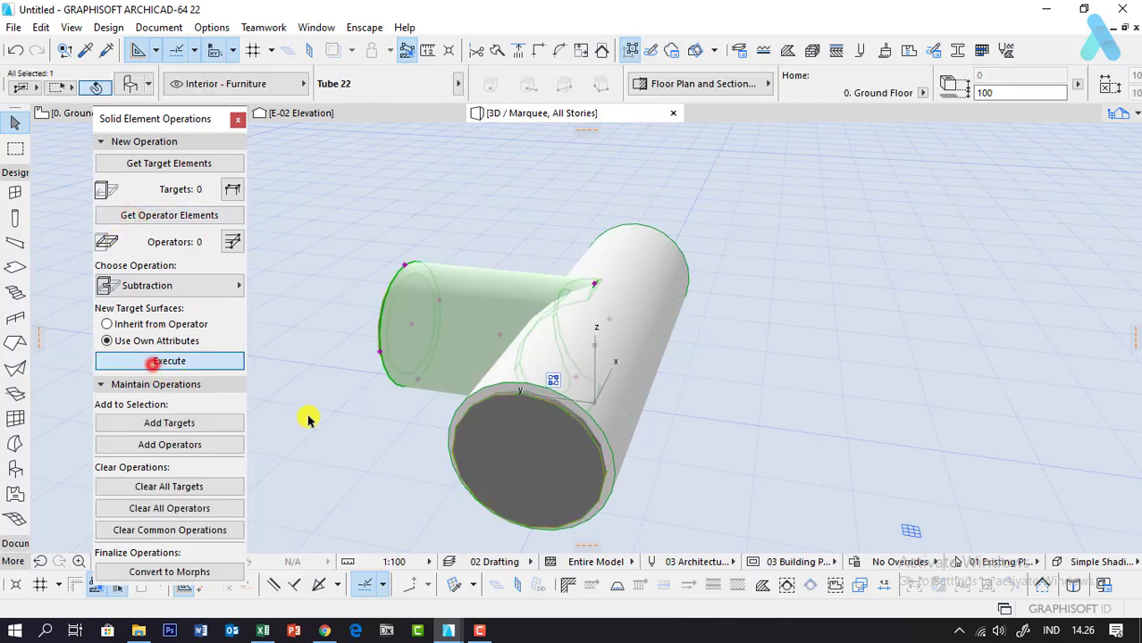
Step: Move the end cutting morph onto the Hidden layer
click(505, 435)
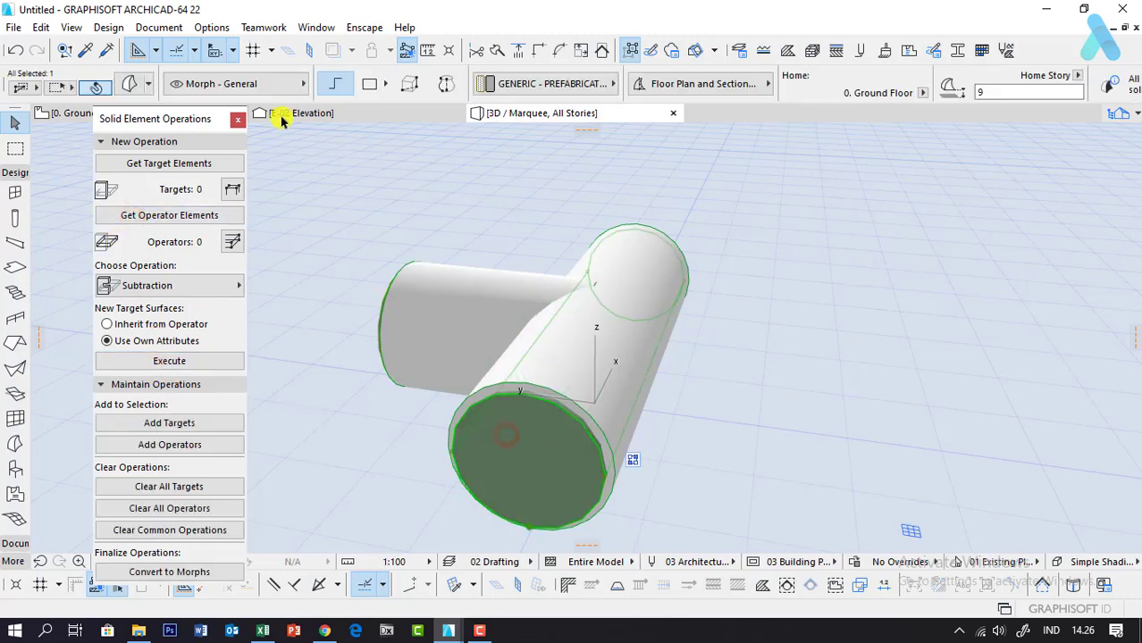
click(237, 83)
click(382, 275)
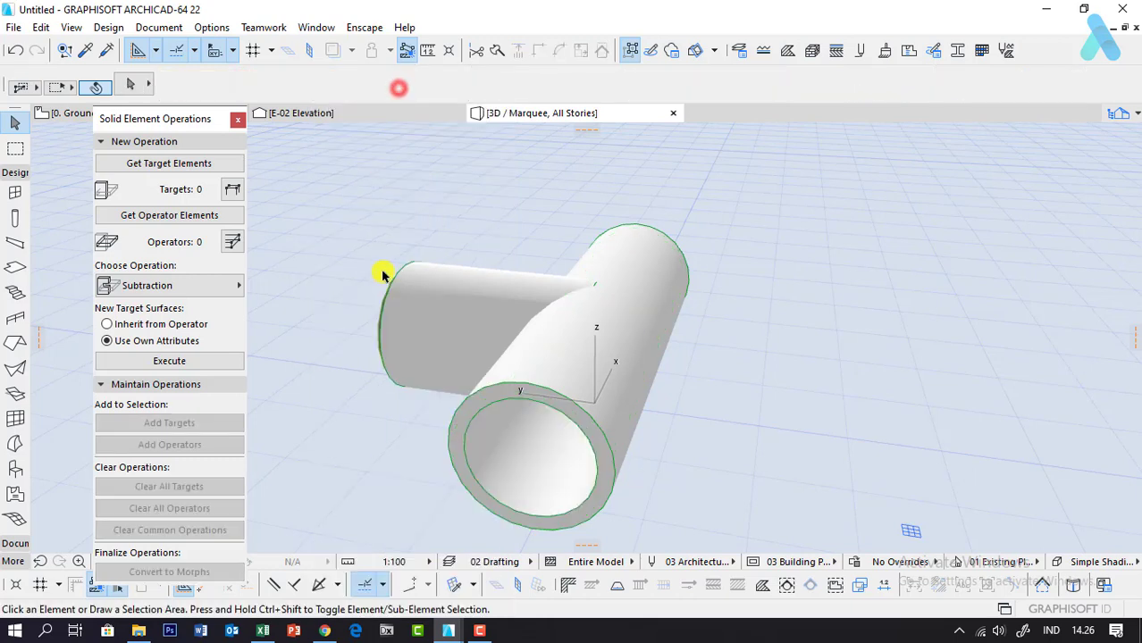
Step: Subtract the spiral cutting morph from the tube ring to cut the inner groove
mouse_move(578, 314)
shift+middle_down()
mouse_move(541, 403)
mouse_move(545, 357)
mouse_move(492, 379)
mouse_move(555, 385)
shift+middle_up()
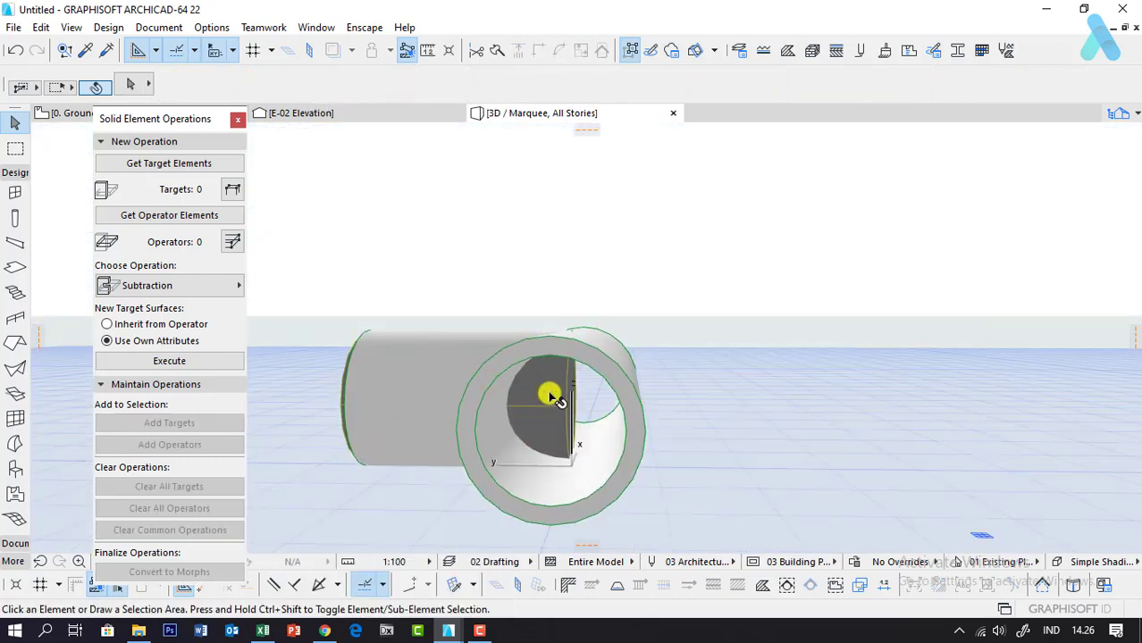
click(547, 393)
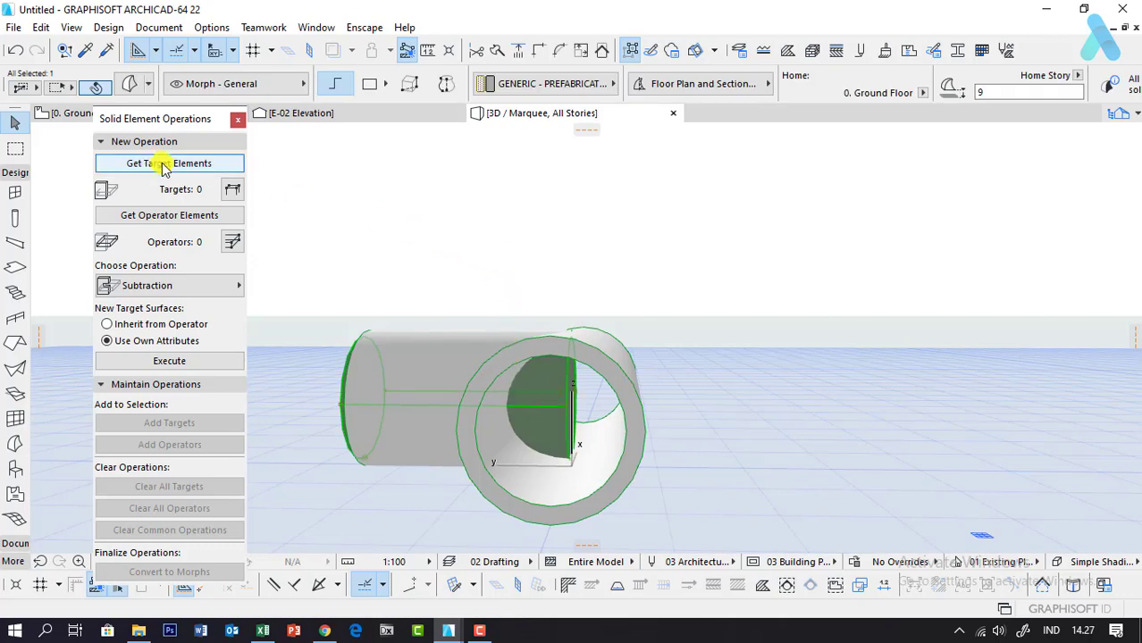
click(337, 243)
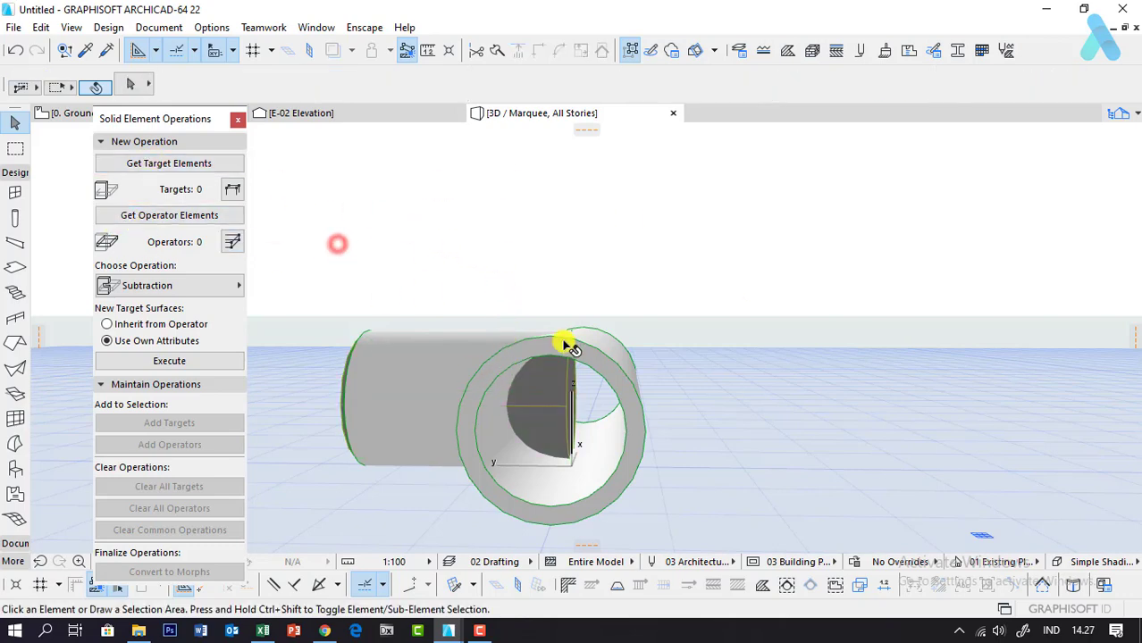
click(600, 352)
click(202, 166)
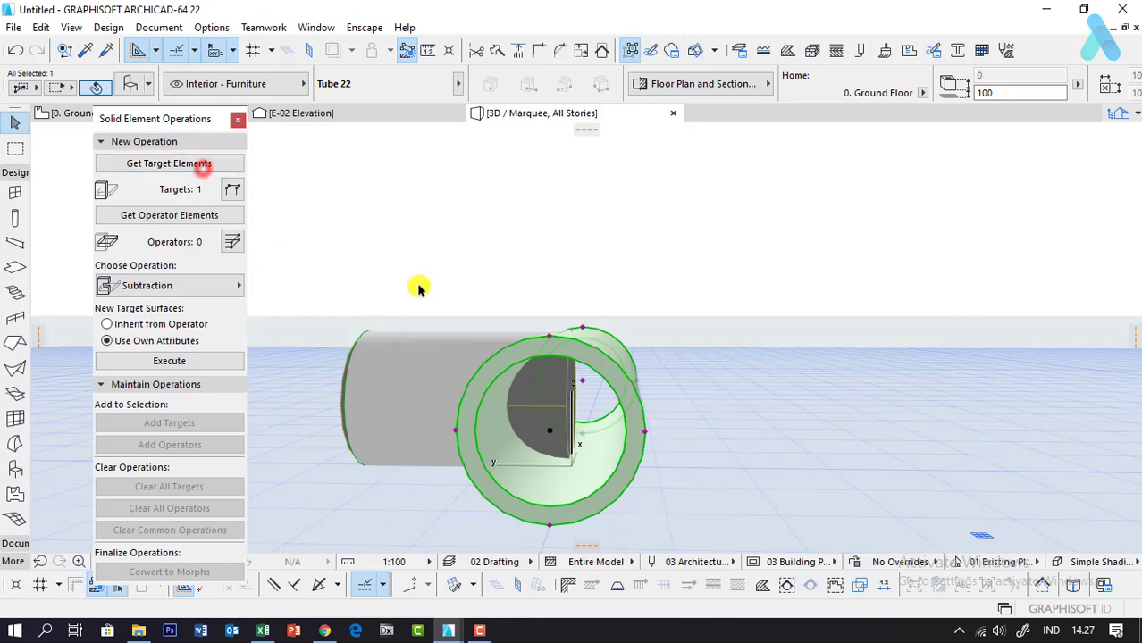
click(461, 250)
click(560, 410)
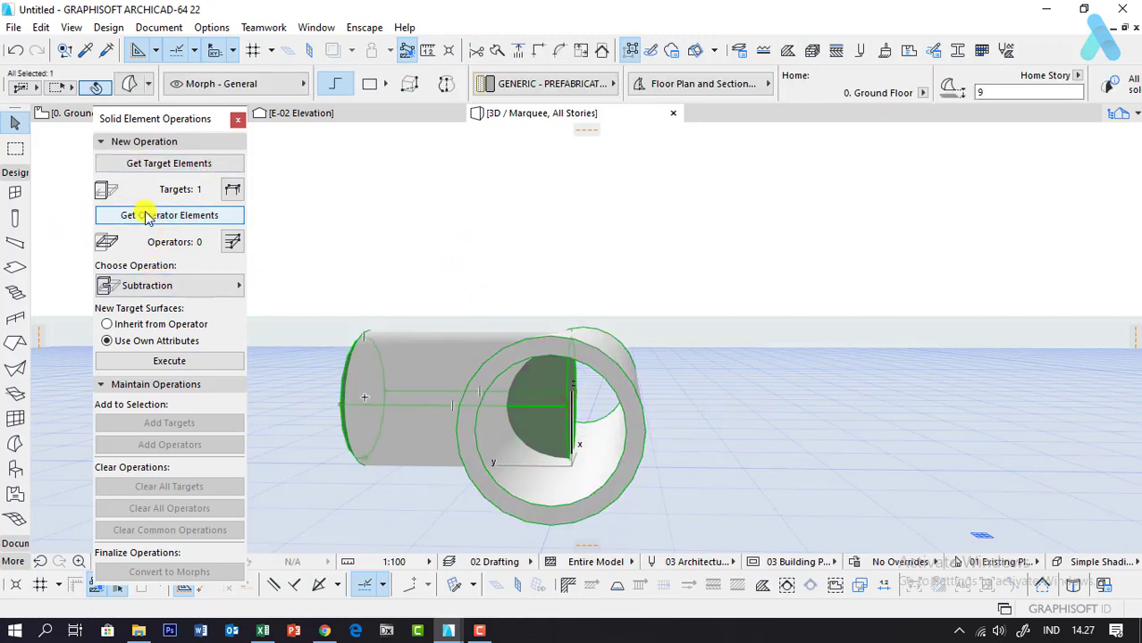
click(147, 216)
click(169, 361)
Step: Move the spiral cutting morph onto the Hidden layer
click(377, 264)
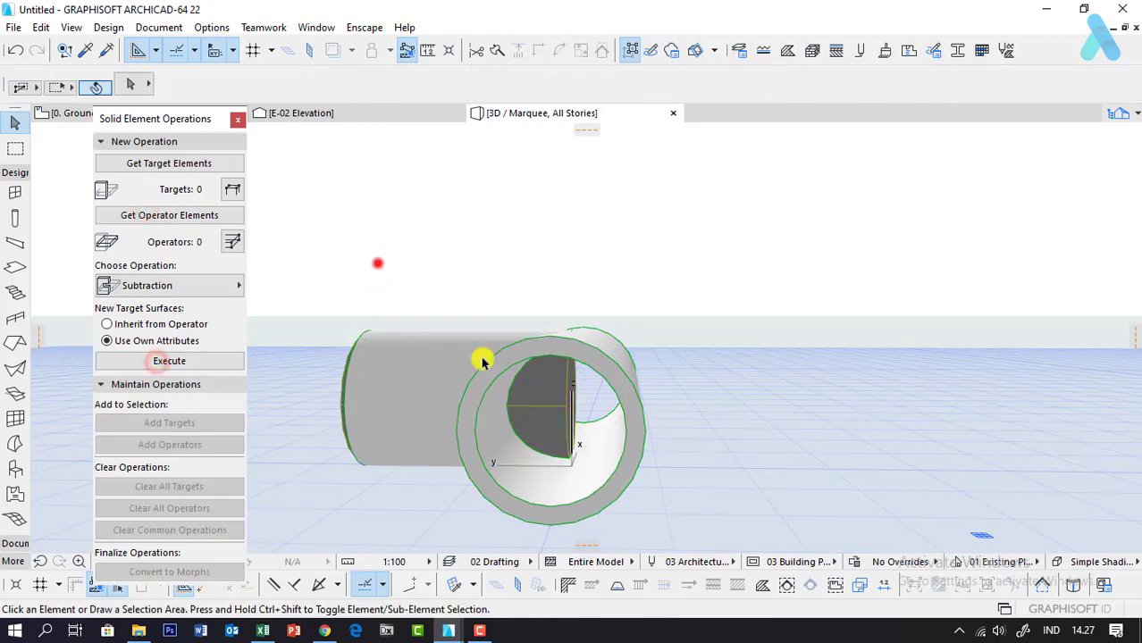
click(553, 394)
click(230, 83)
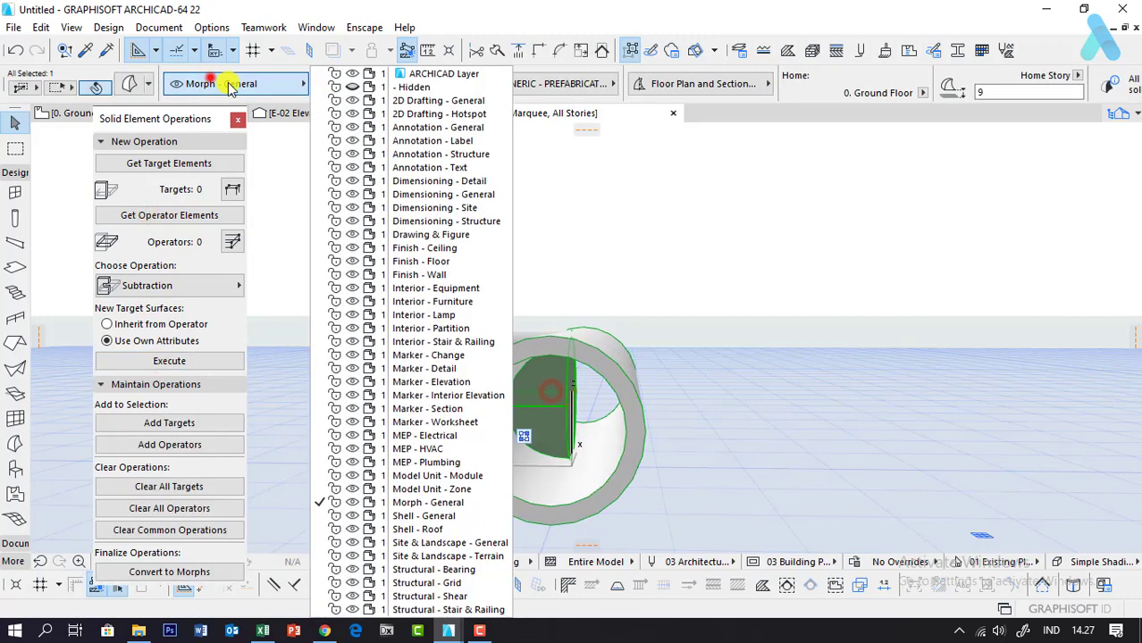
click(400, 88)
click(734, 430)
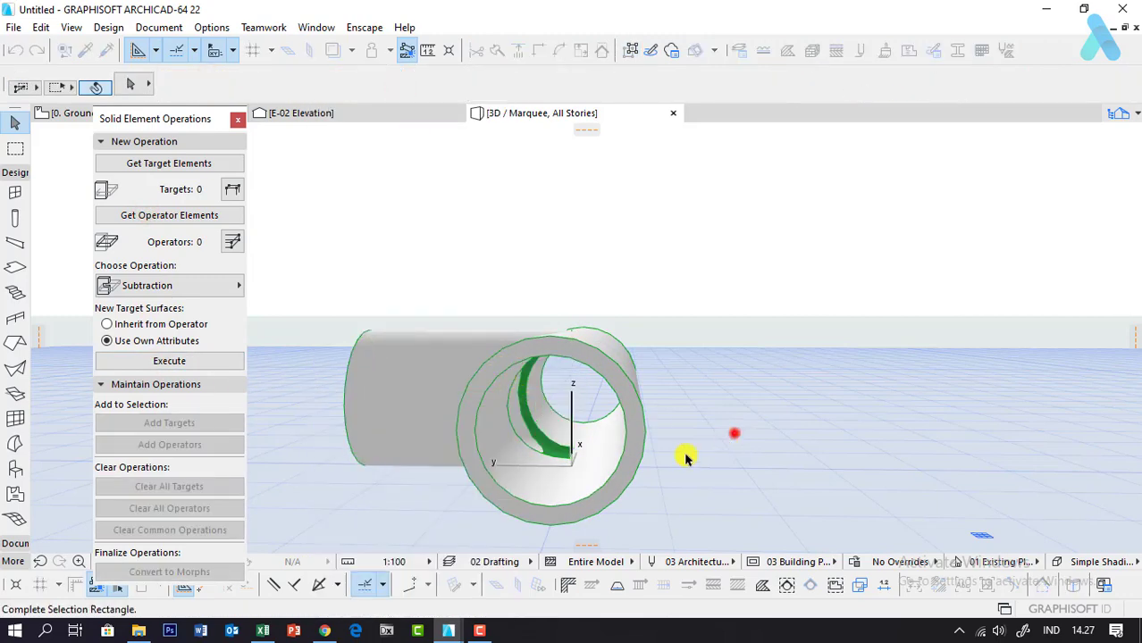
click(743, 487)
Step: Look along the branch, then drag the Solid Element Operations palette aside and close it
mouse_move(557, 440)
shift+middle_down()
mouse_move(425, 421)
mouse_move(630, 382)
mouse_move(625, 428)
mouse_move(538, 407)
mouse_move(515, 389)
mouse_move(718, 427)
mouse_move(639, 433)
mouse_move(696, 387)
mouse_move(805, 388)
mouse_move(826, 405)
mouse_move(793, 439)
mouse_move(320, 407)
mouse_move(355, 427)
mouse_move(327, 440)
mouse_move(511, 382)
mouse_move(461, 418)
mouse_move(606, 407)
mouse_move(616, 453)
mouse_move(630, 400)
mouse_move(681, 441)
mouse_move(428, 340)
mouse_move(655, 472)
mouse_move(790, 365)
mouse_move(698, 349)
mouse_move(739, 293)
mouse_move(524, 366)
shift+middle_up()
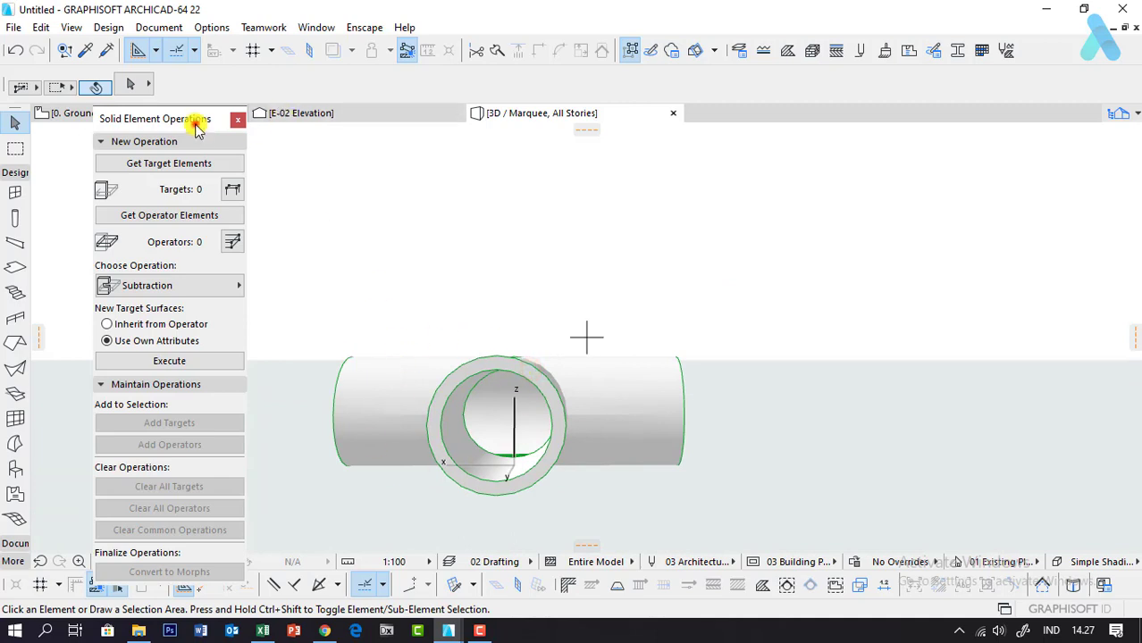
drag(195, 123, 281, 176)
click(226, 187)
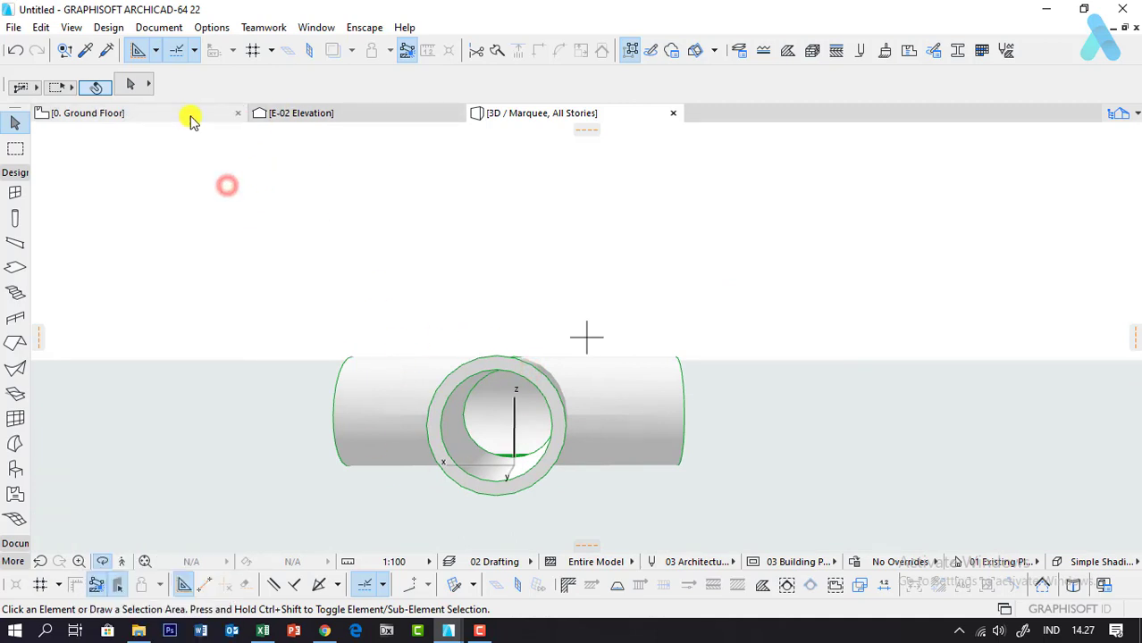
Step: On the Ground Floor plan, copy the vertical branch tube and place the copy beside the tee
click(191, 114)
click(484, 285)
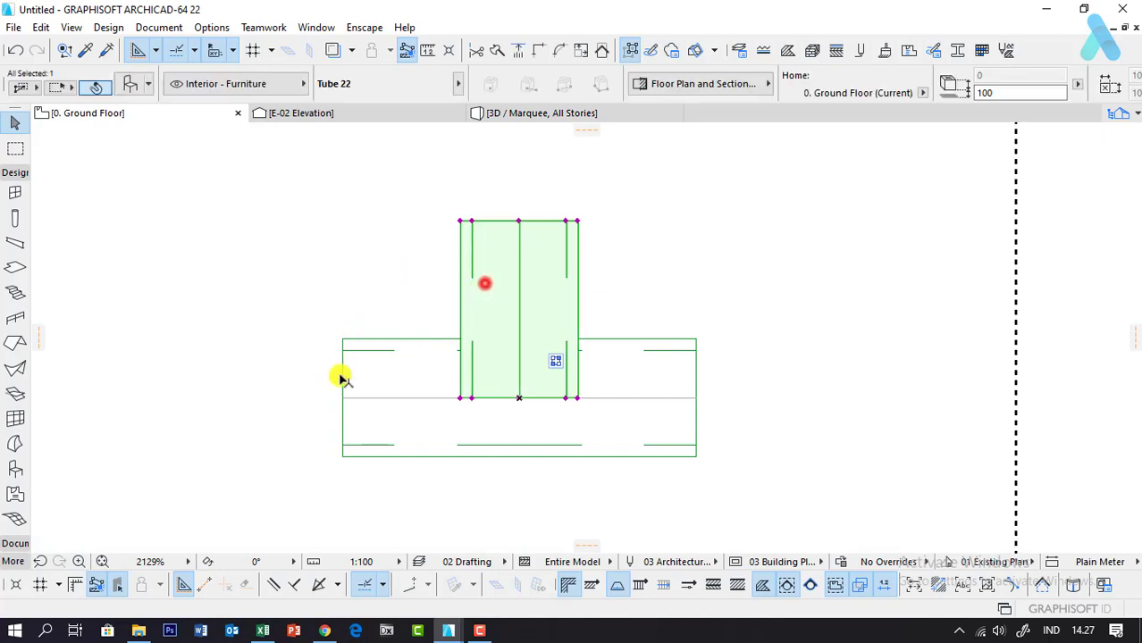
scroll(344, 394, down, 1)
alt+click(498, 259)
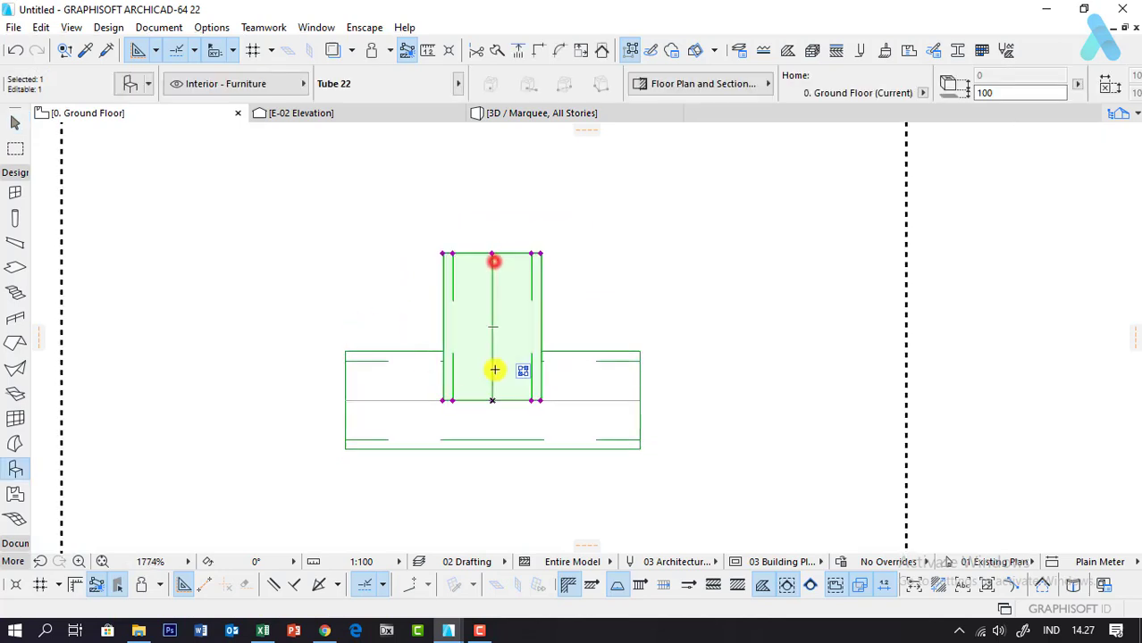
click(587, 276)
scroll(378, 402, down, 1)
shift+click(541, 299)
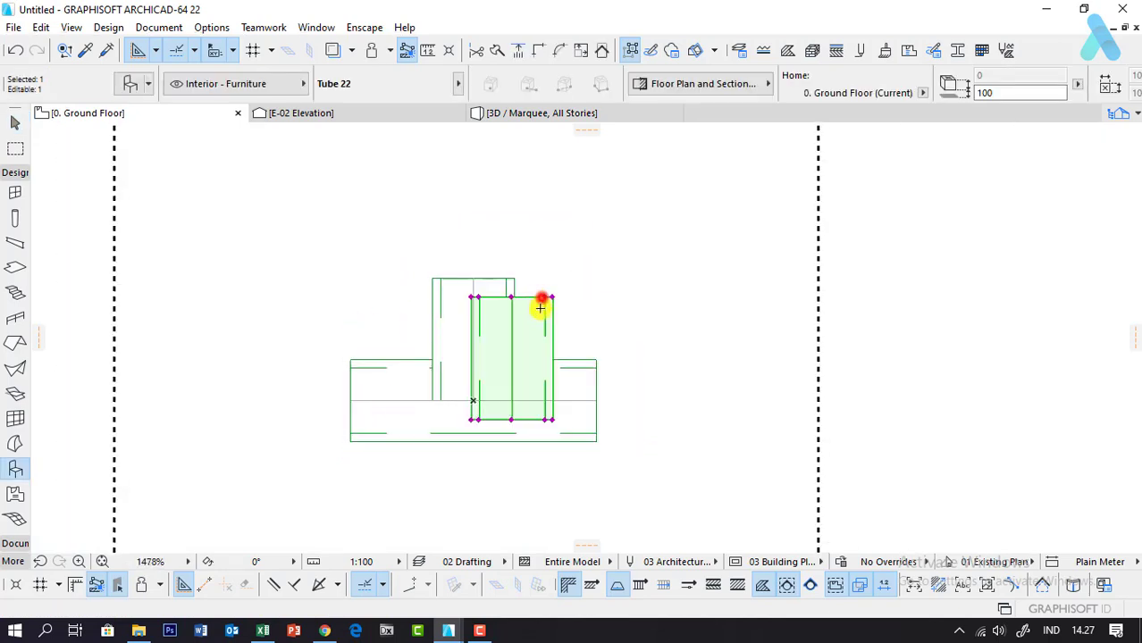
click(532, 337)
click(629, 237)
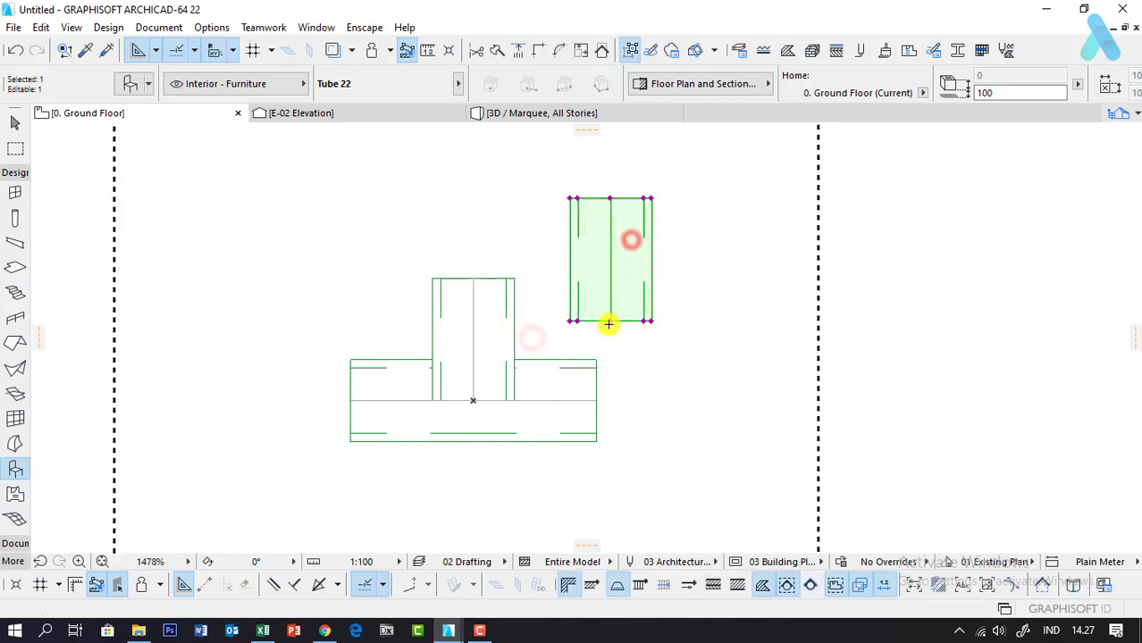
Step: Shorten the copy to 50, move it onto the branch's top corner, and stretch it to 100
click(610, 322)
text(50)
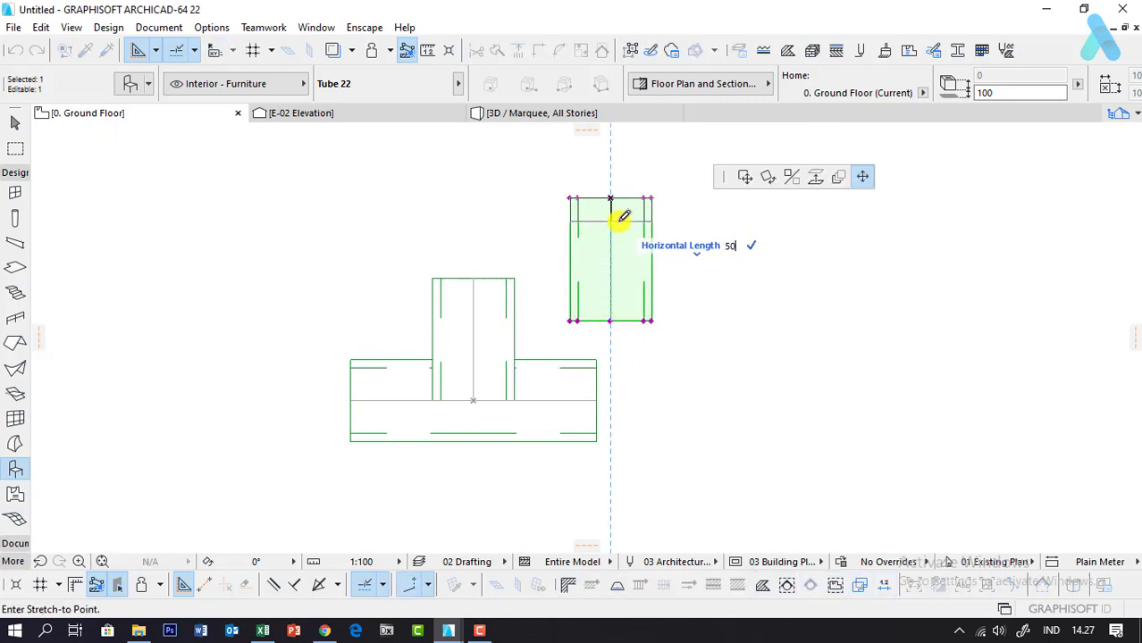
key(Return)
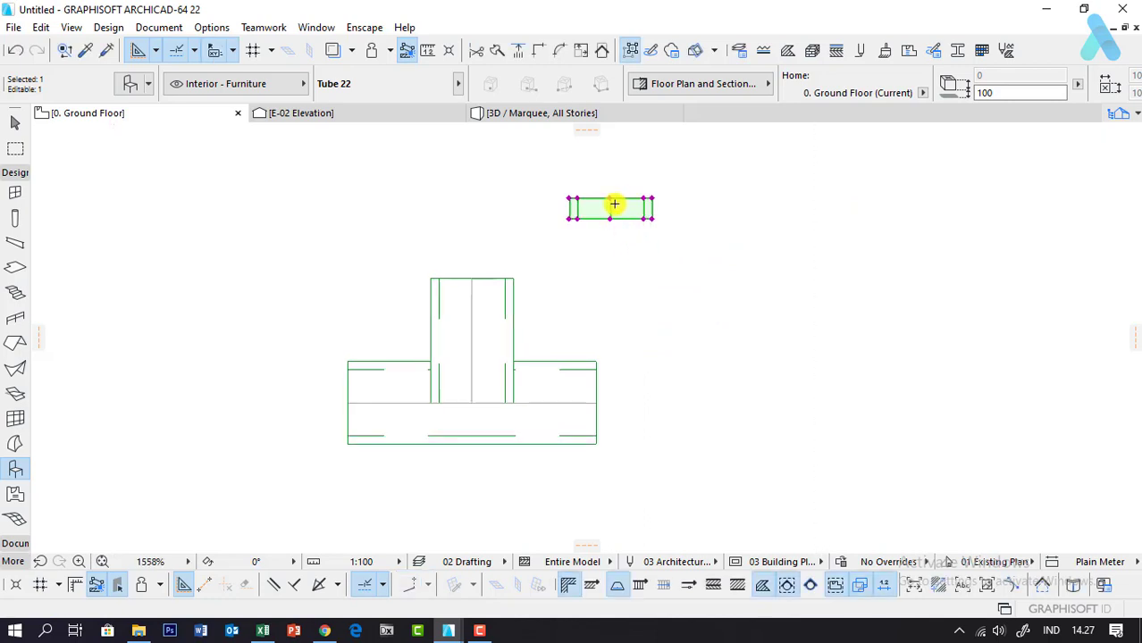
scroll(614, 204, up, 1)
key(ctrl+d)
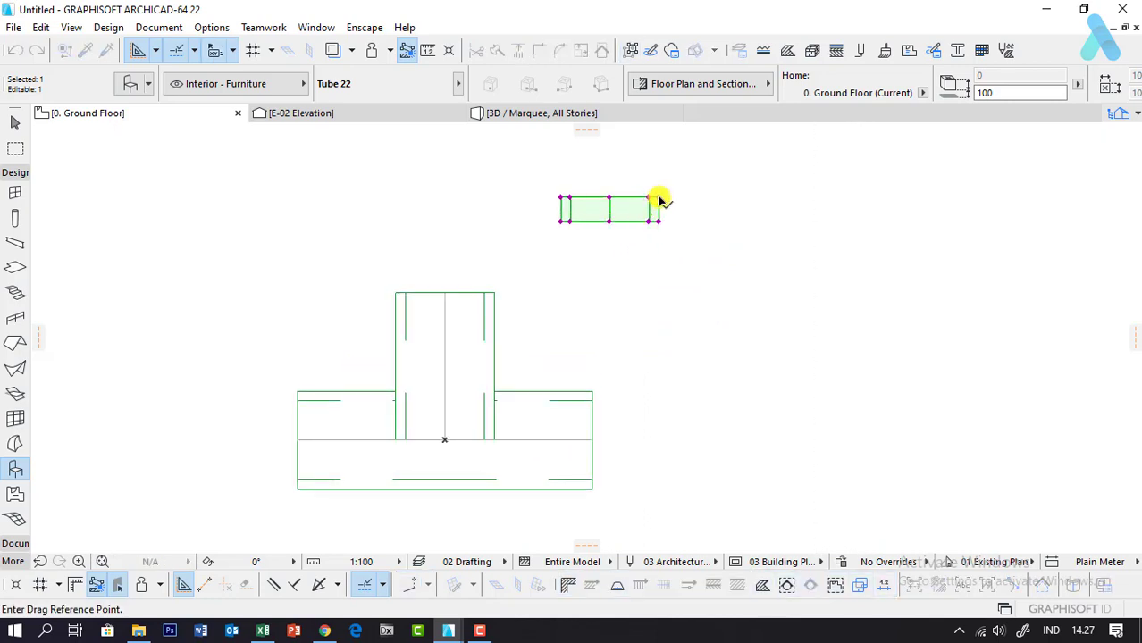
click(659, 196)
click(494, 294)
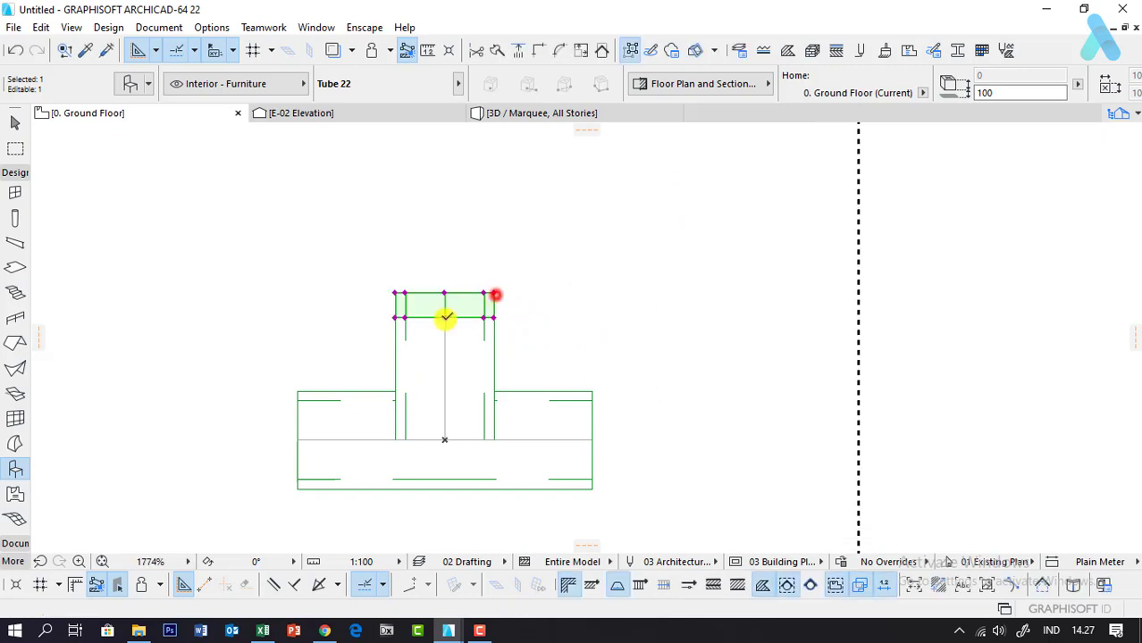
scroll(444, 305, up, 4)
scroll(446, 315, up, 2)
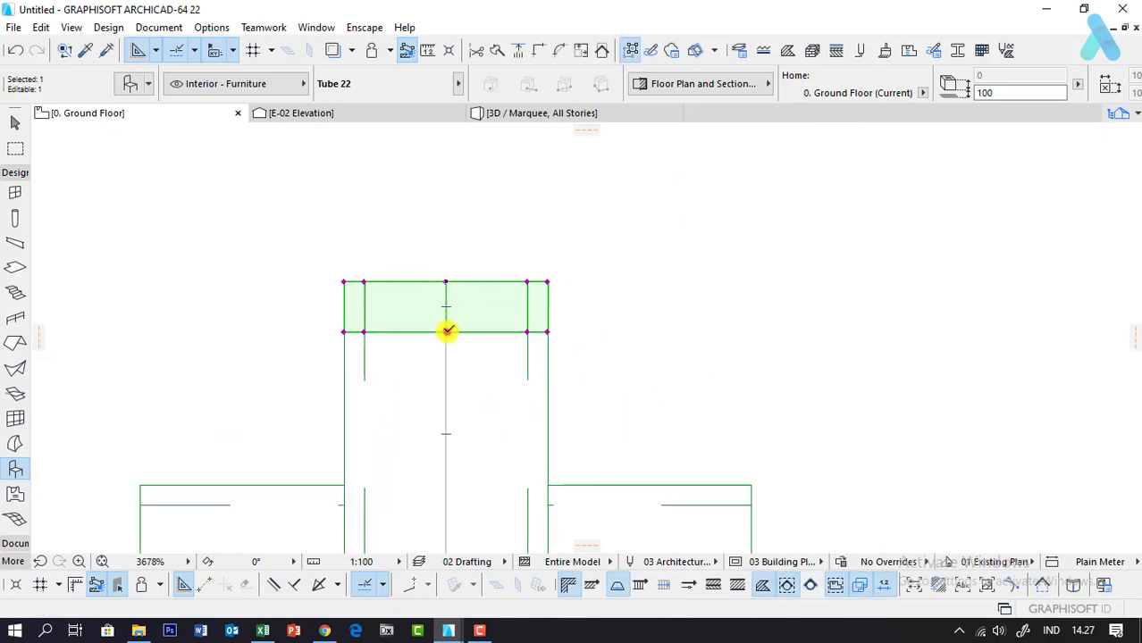
click(447, 331)
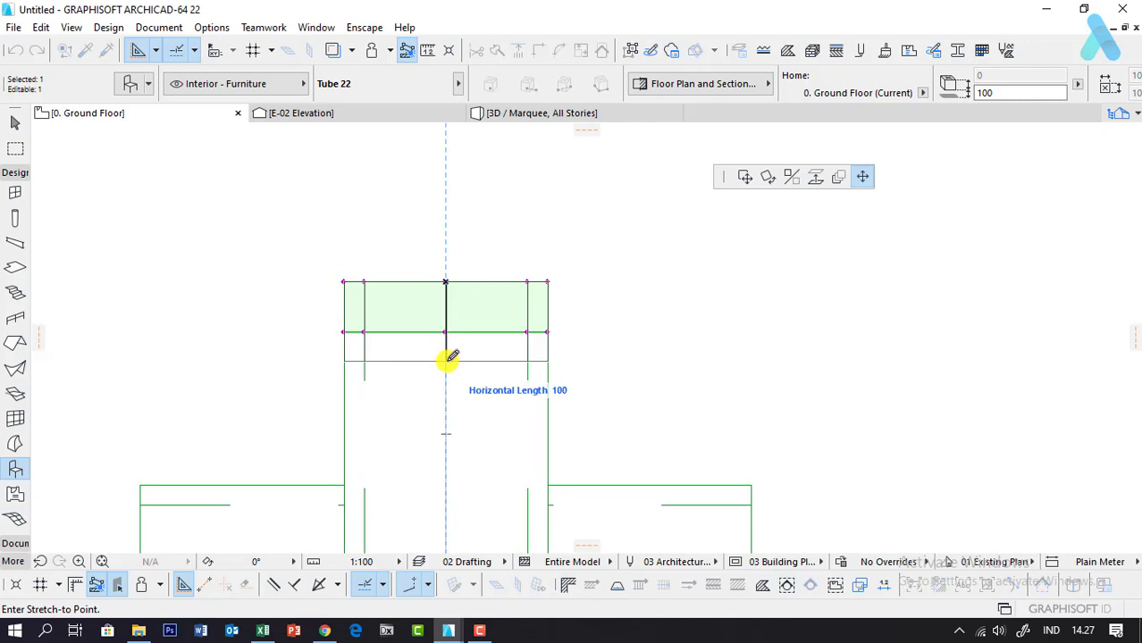
click(451, 357)
Step: Try stretching the collar's tube radius at its corner, then undo the change
scroll(487, 232, down, 2)
scroll(483, 273, down, 1)
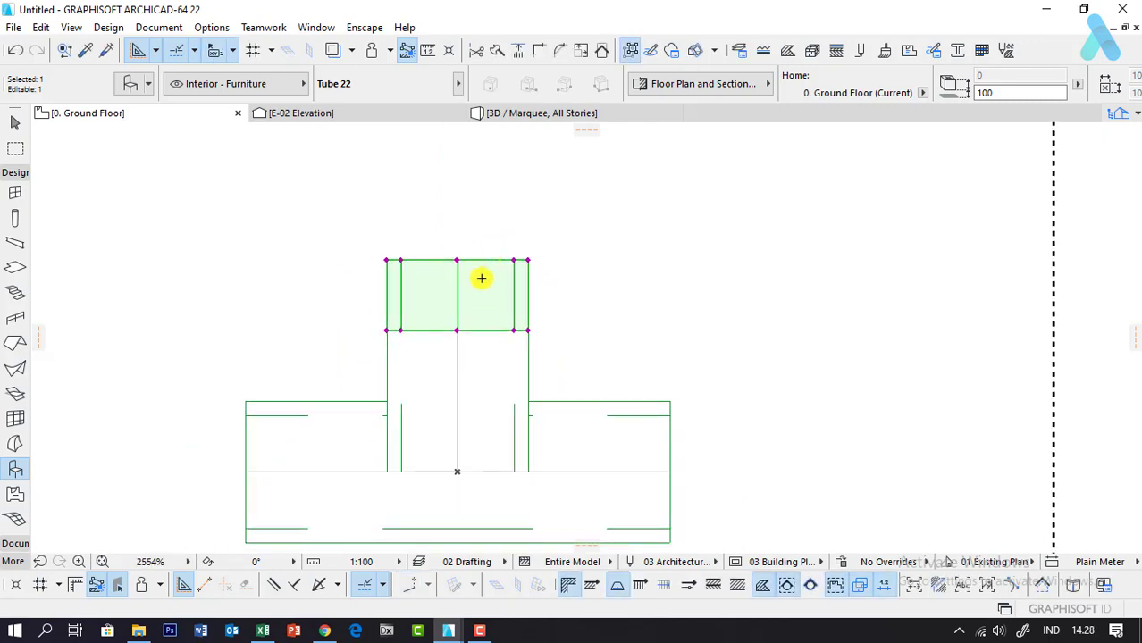
scroll(474, 298, up, 2)
scroll(476, 296, up, 2)
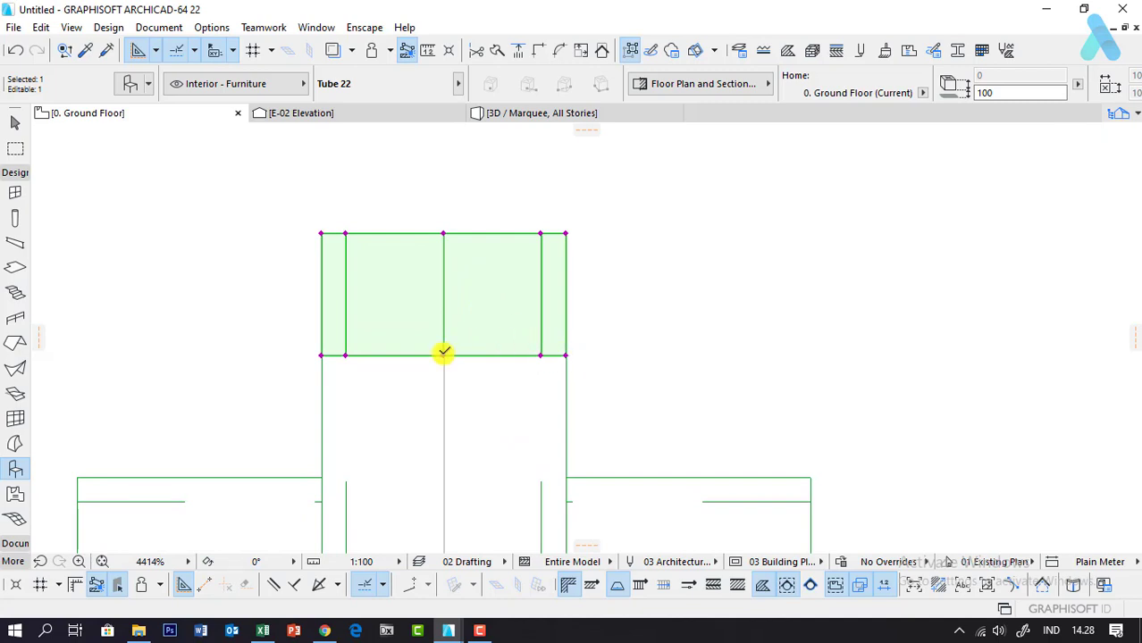
click(567, 355)
text(10)
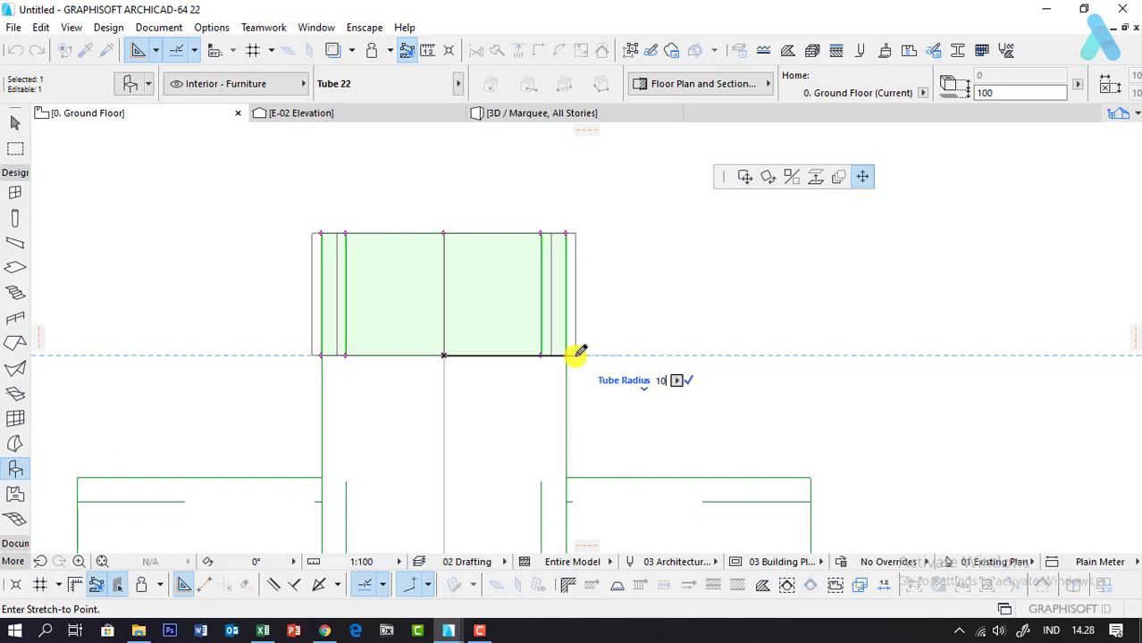
click(567, 355)
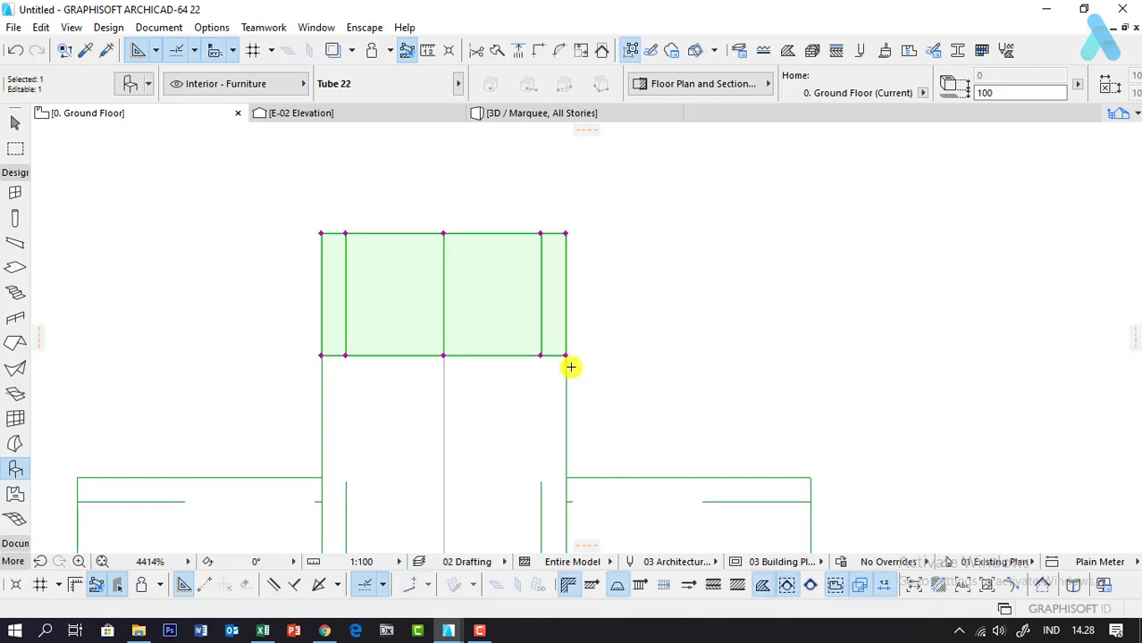
click(566, 355)
text(100)
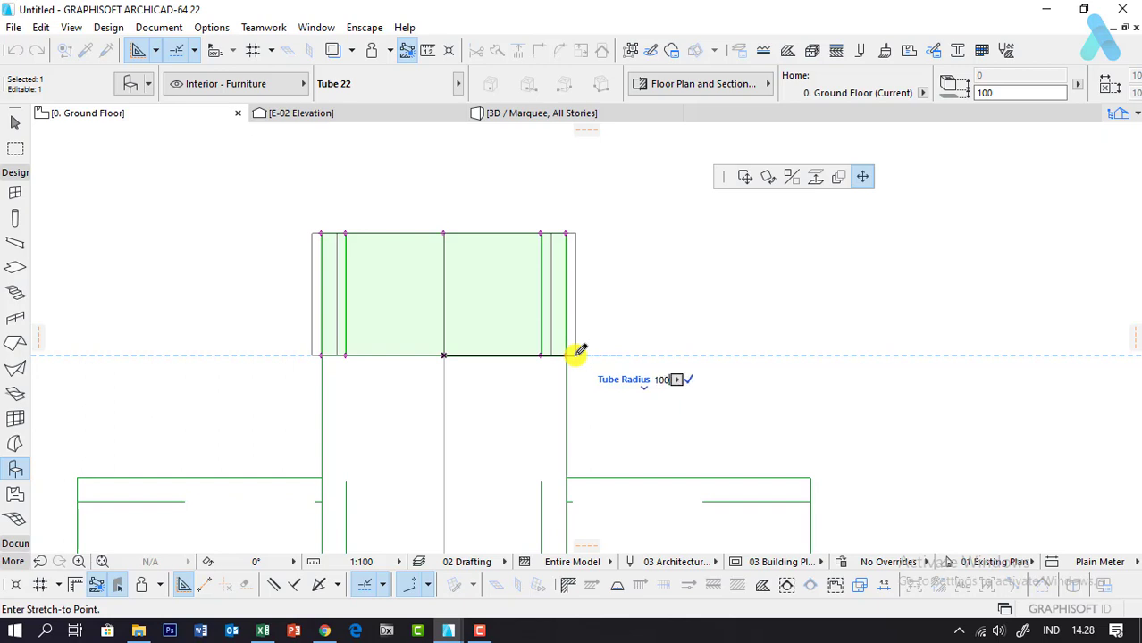
click(576, 353)
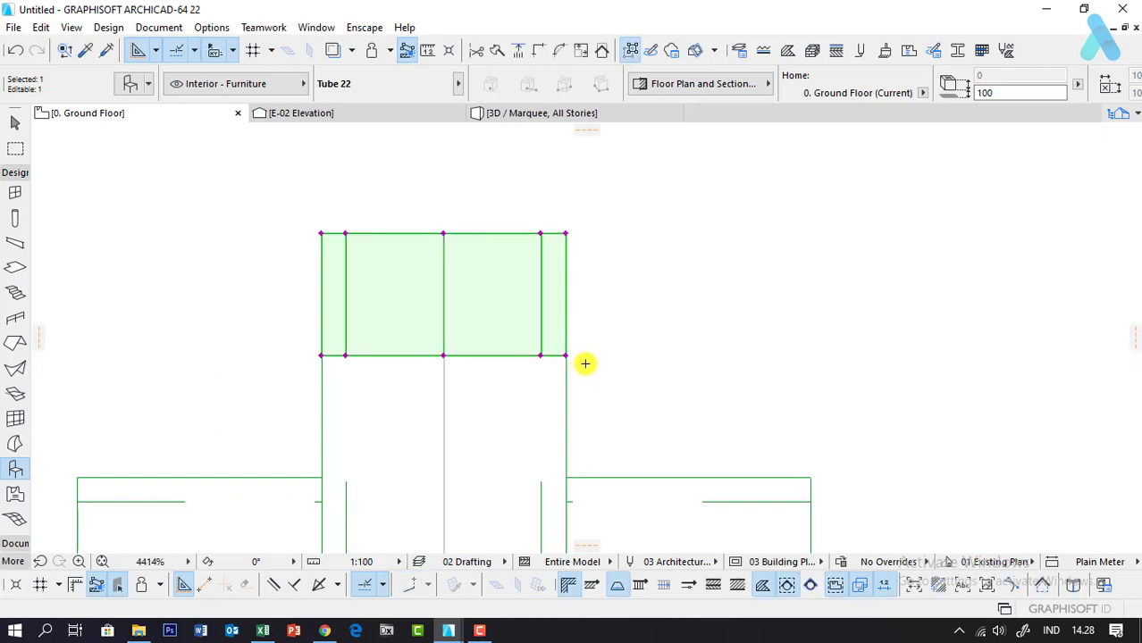
key(ctrl+z)
scroll(525, 287, up, 2)
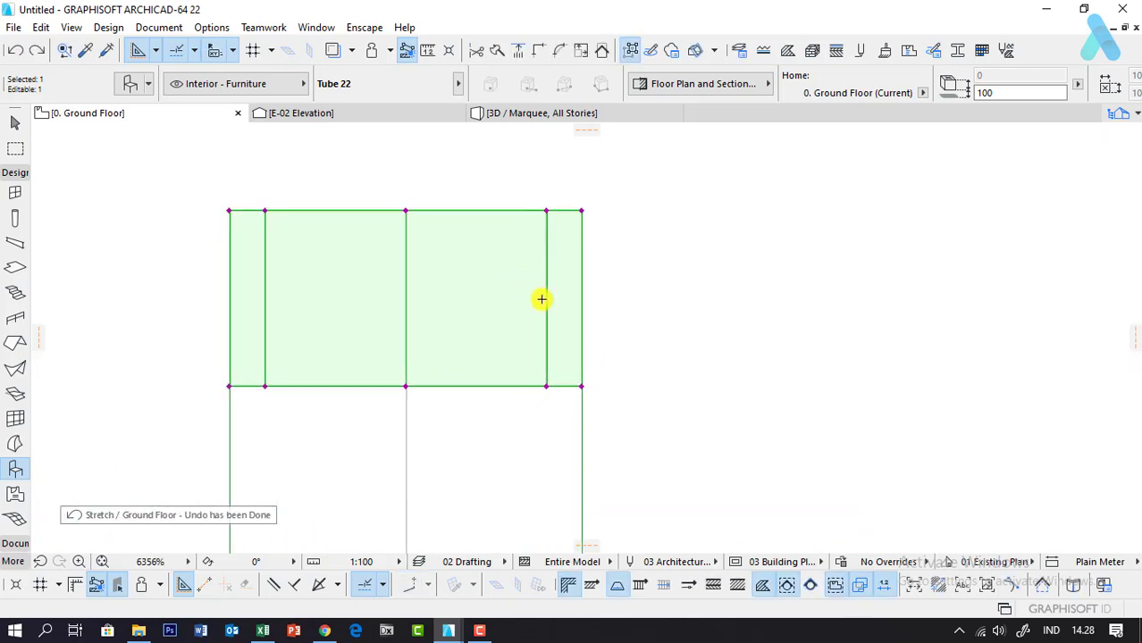
Step: Set the collar tube's Tube Radius to 100 in its settings dialog
double_click(280, 309)
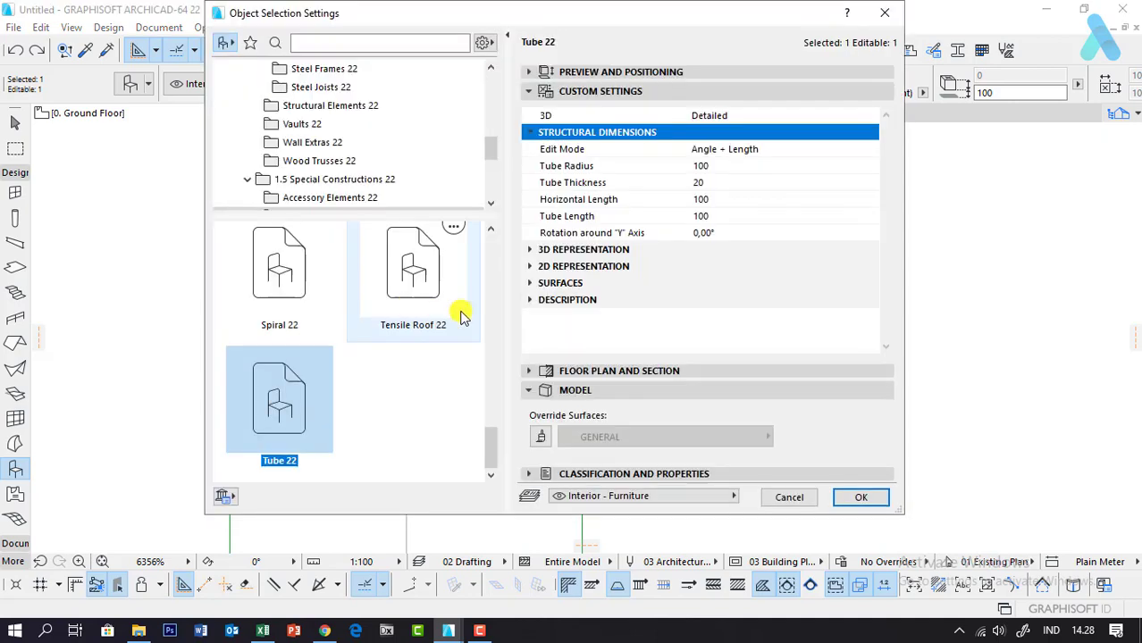
click(704, 166)
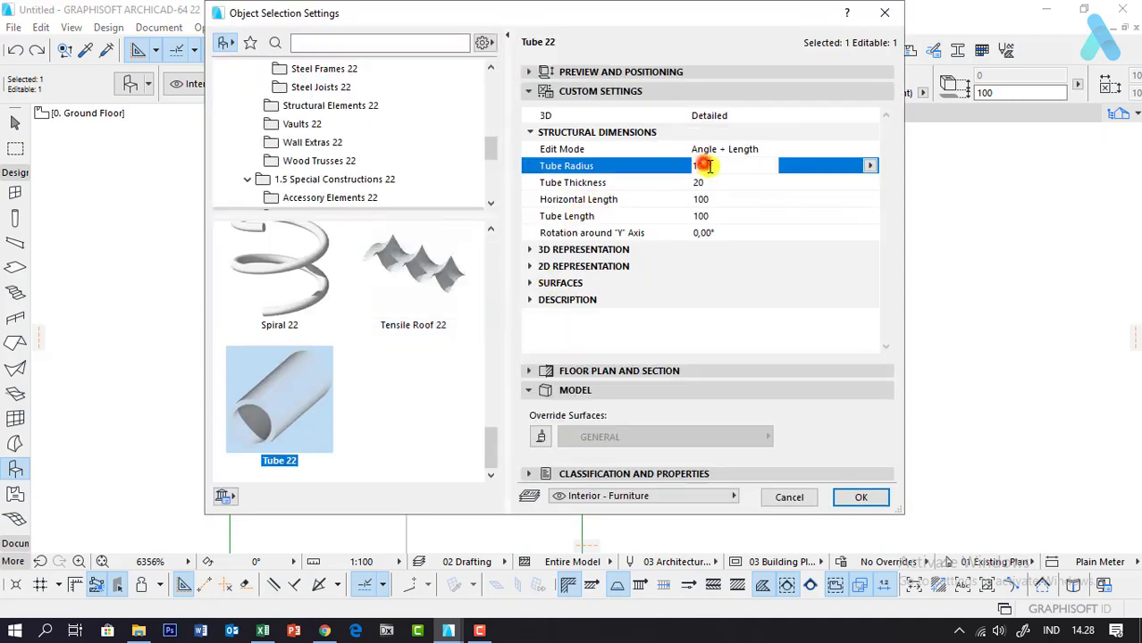
click(845, 498)
click(655, 343)
scroll(649, 250, down, 1)
scroll(608, 300, down, 1)
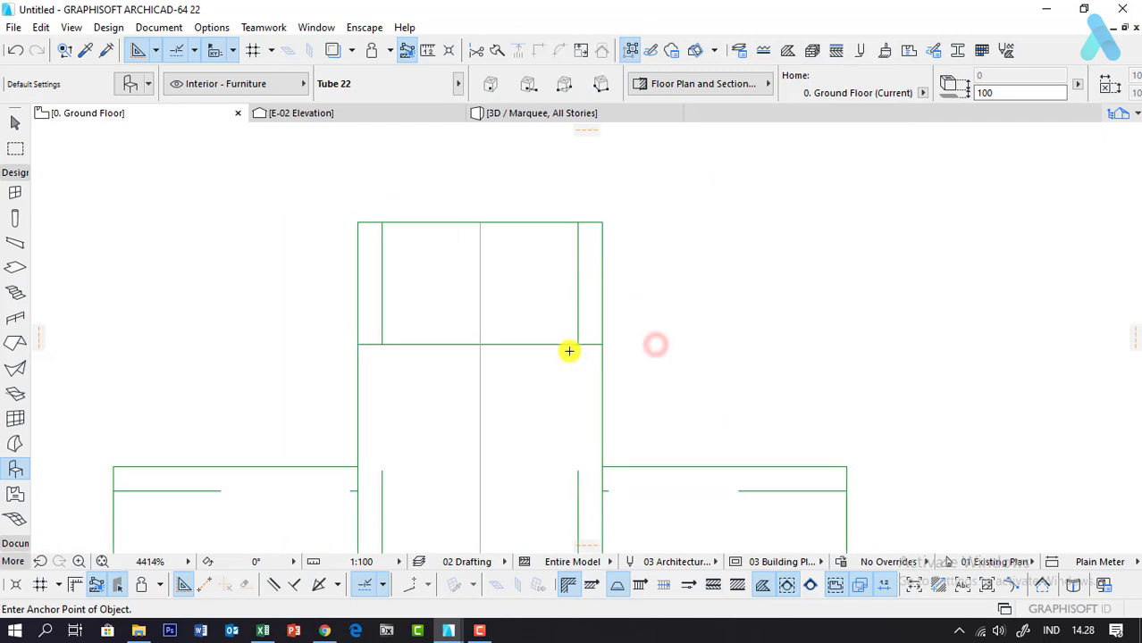
click(572, 344)
Step: Attempt to edit the collar at its corner, cancelling the accidental stretch and line commands
scroll(419, 293, up, 3)
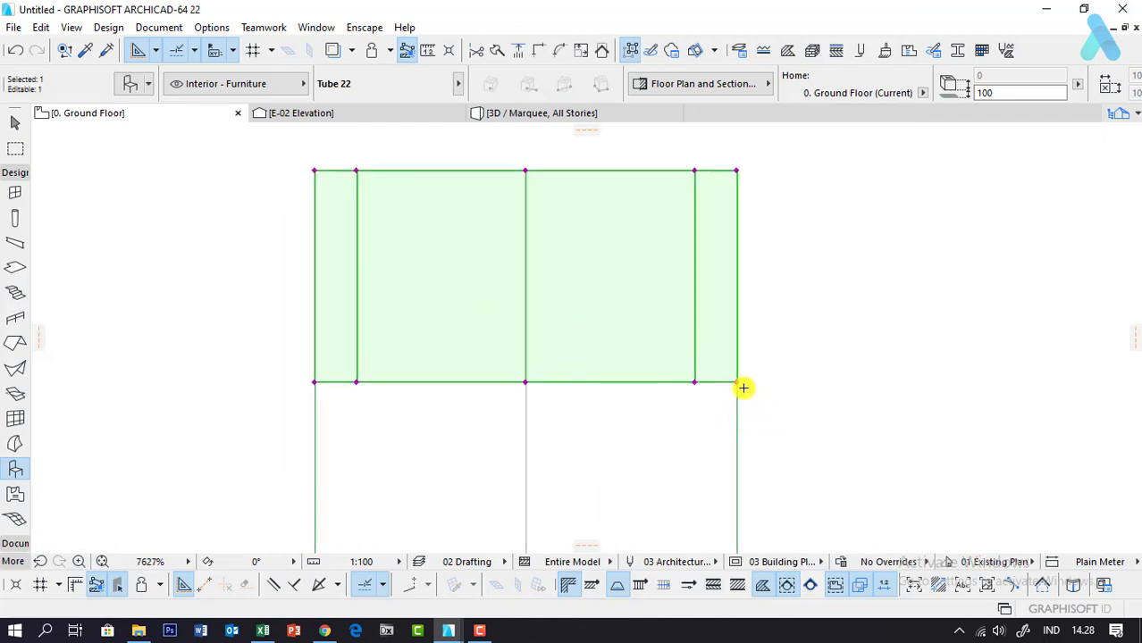
click(737, 383)
key(Escape)
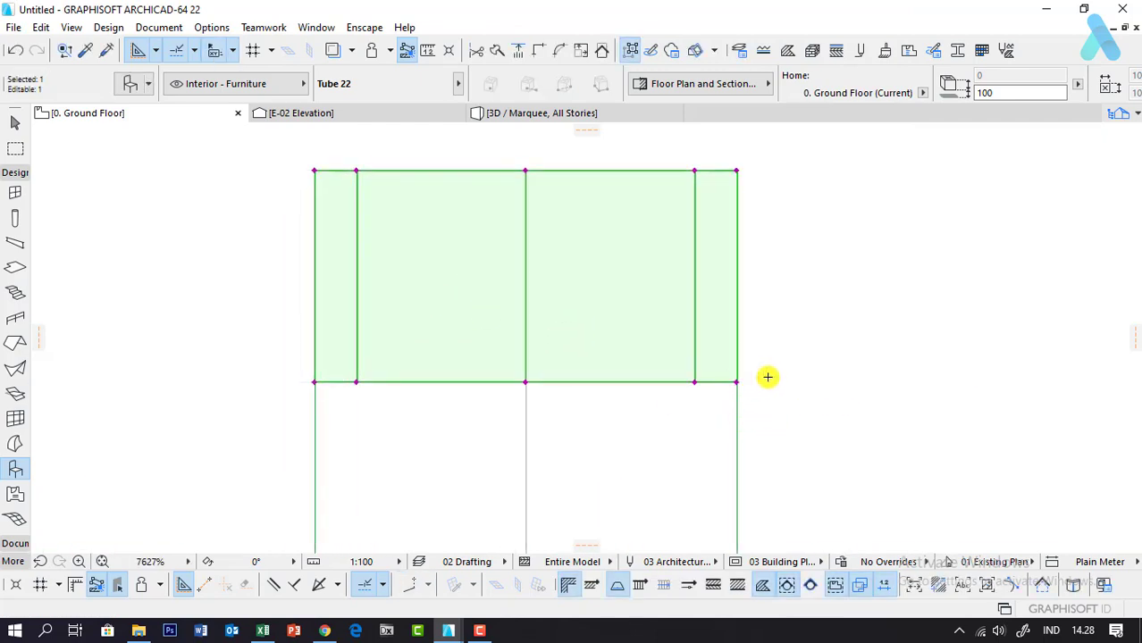
key(Escape)
key(l)
click(739, 382)
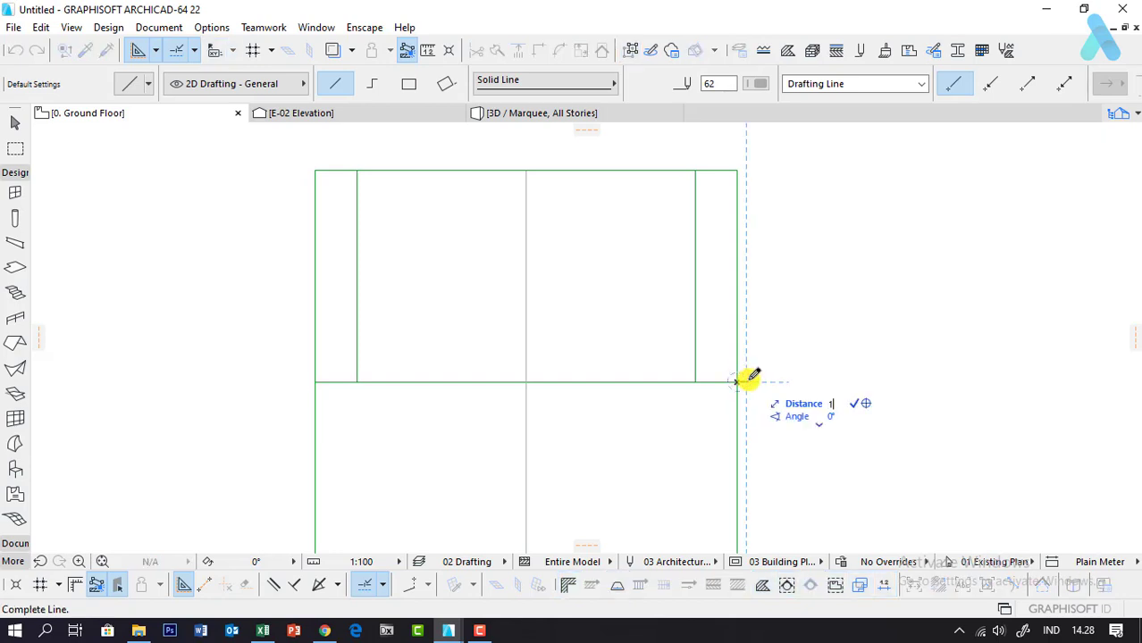
key(Escape)
shift+click(741, 381)
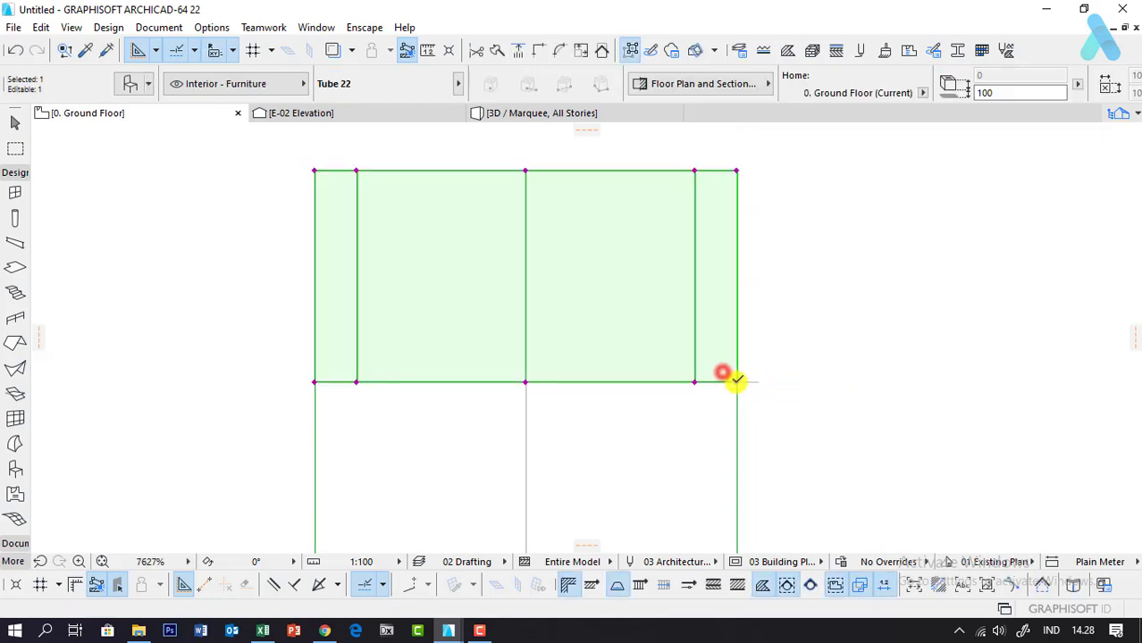
click(742, 381)
click(742, 379)
key(Escape)
key(l)
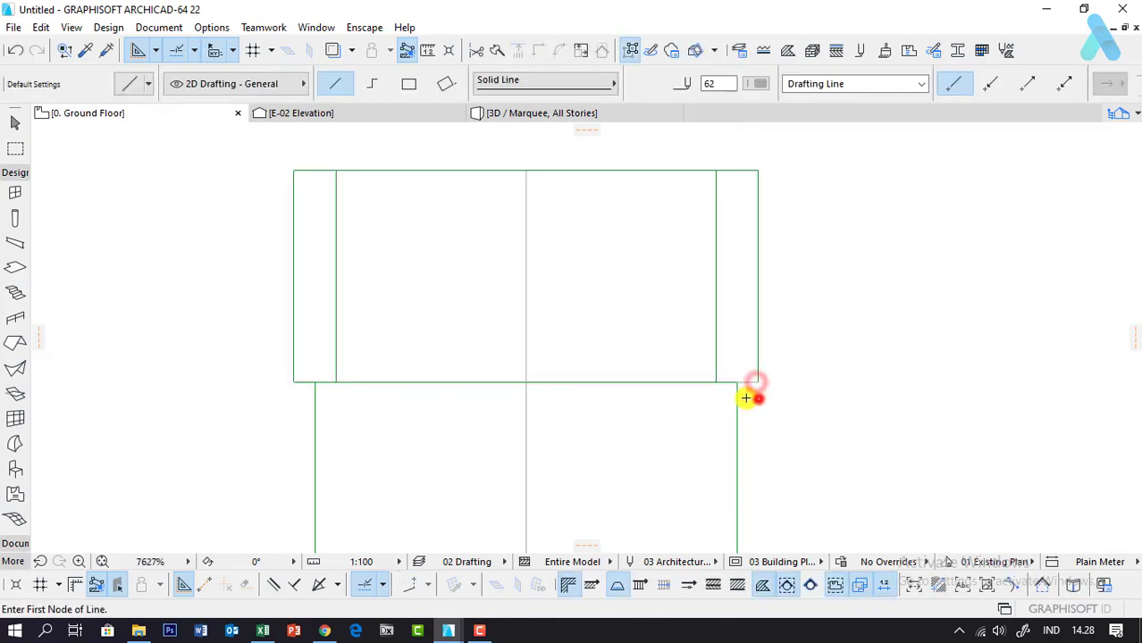
Step: Stretch the collar's inner edge to give it a Tube Thickness of 30
scroll(583, 309, down, 2)
scroll(583, 309, down, 1)
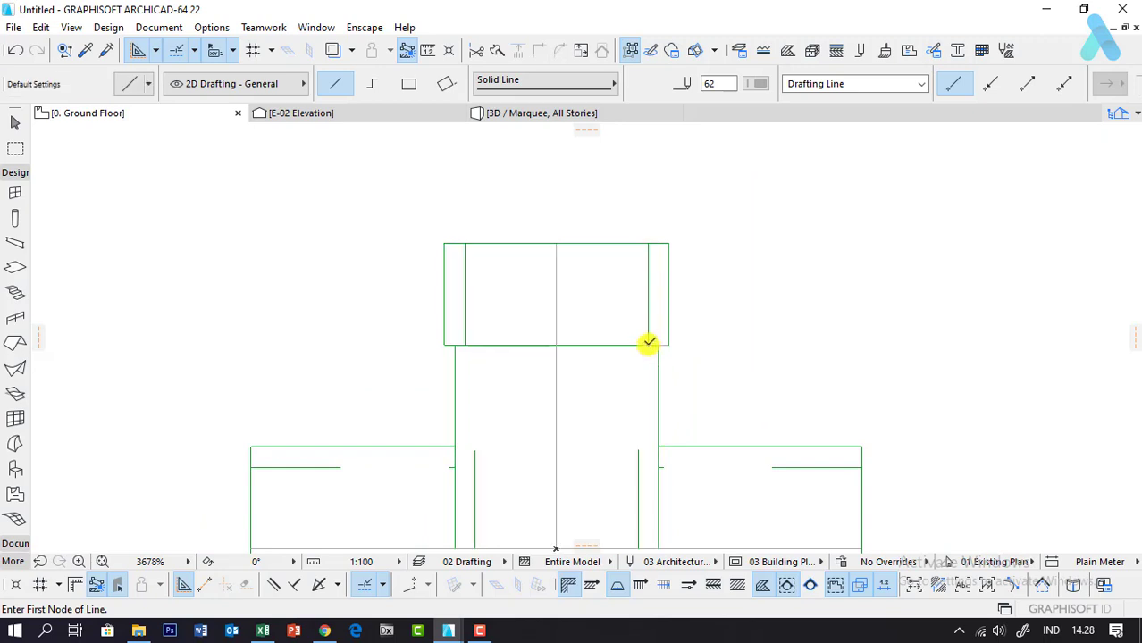
shift+click(649, 345)
click(648, 345)
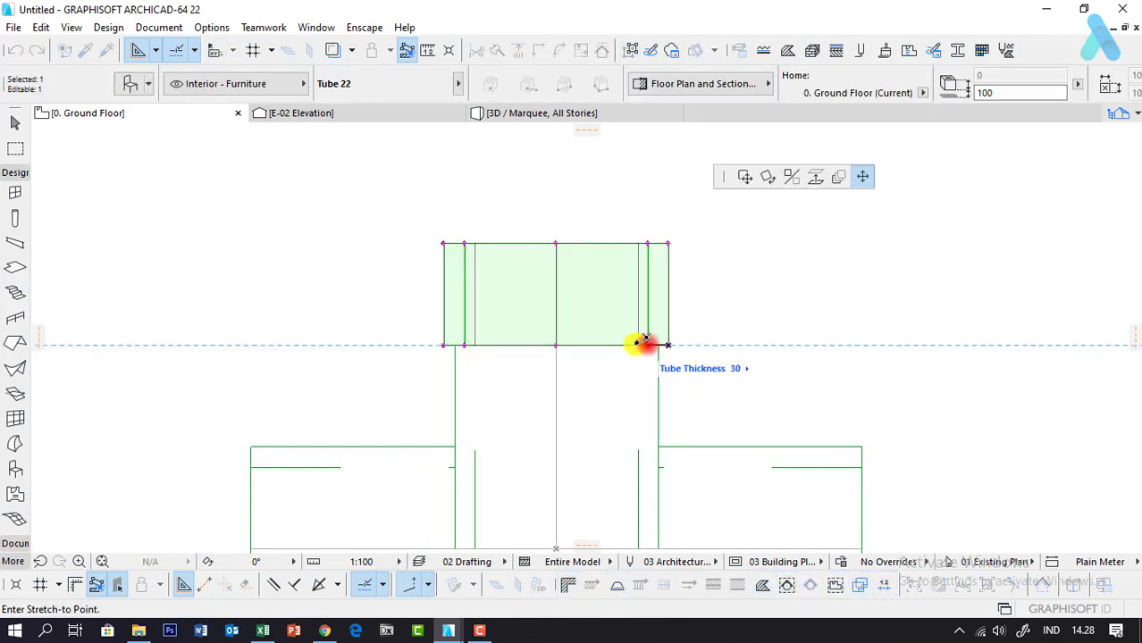
click(641, 447)
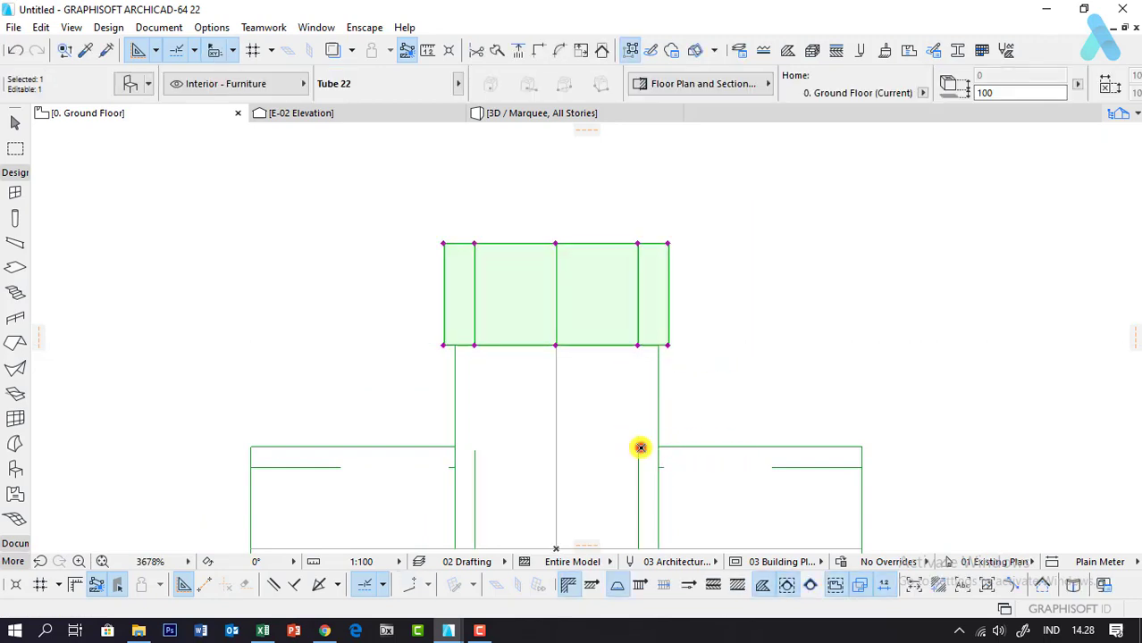
click(711, 372)
scroll(523, 257, down, 2)
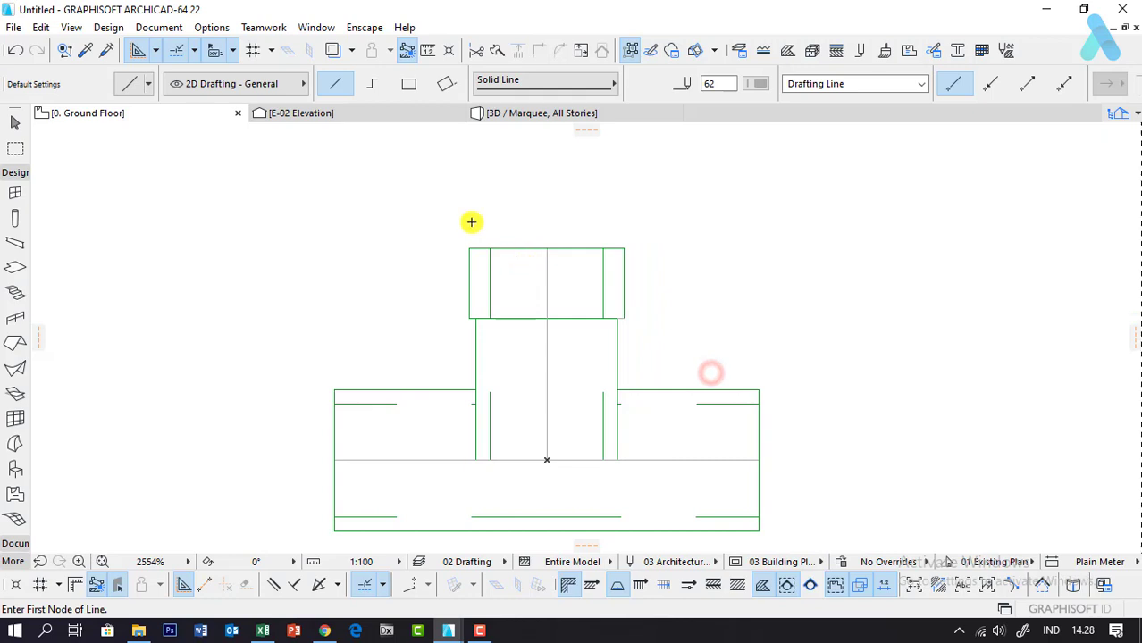
Step: Stretch the vertical branch pipe's top edge down to the collar's base, checking it in 3D
click(516, 114)
drag(503, 428, 266, 496)
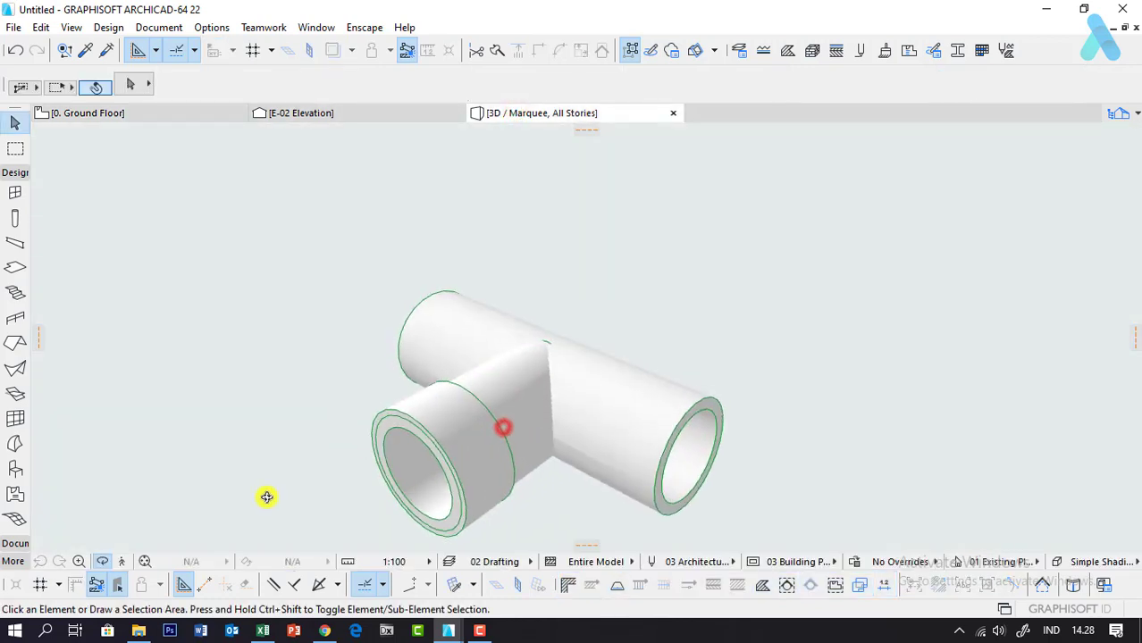
click(173, 115)
click(581, 354)
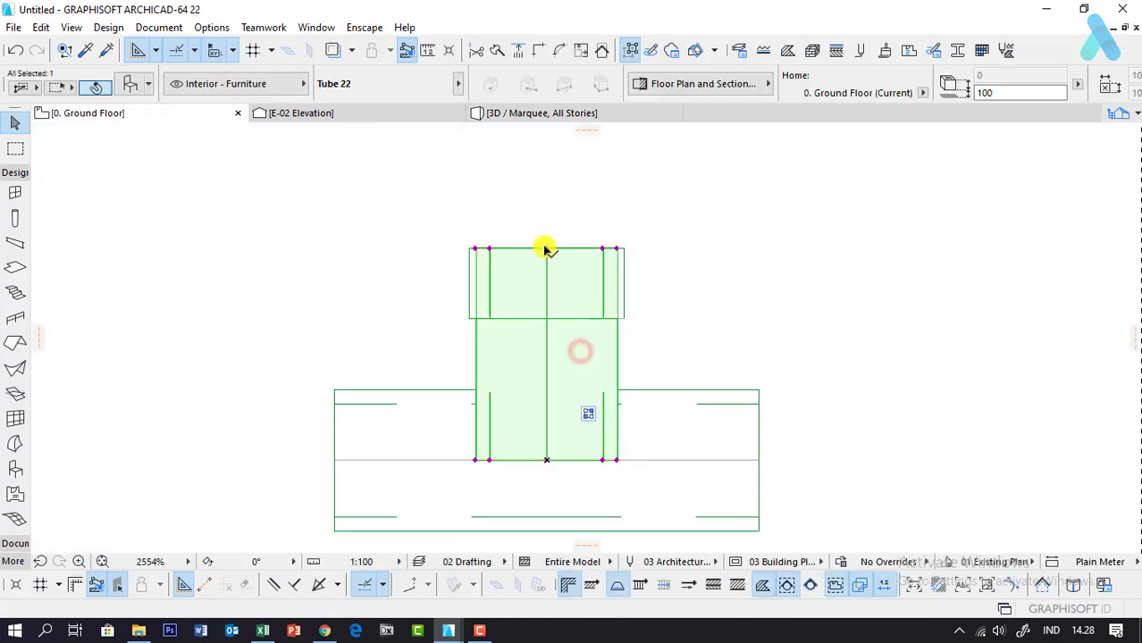
click(545, 248)
click(547, 318)
click(510, 114)
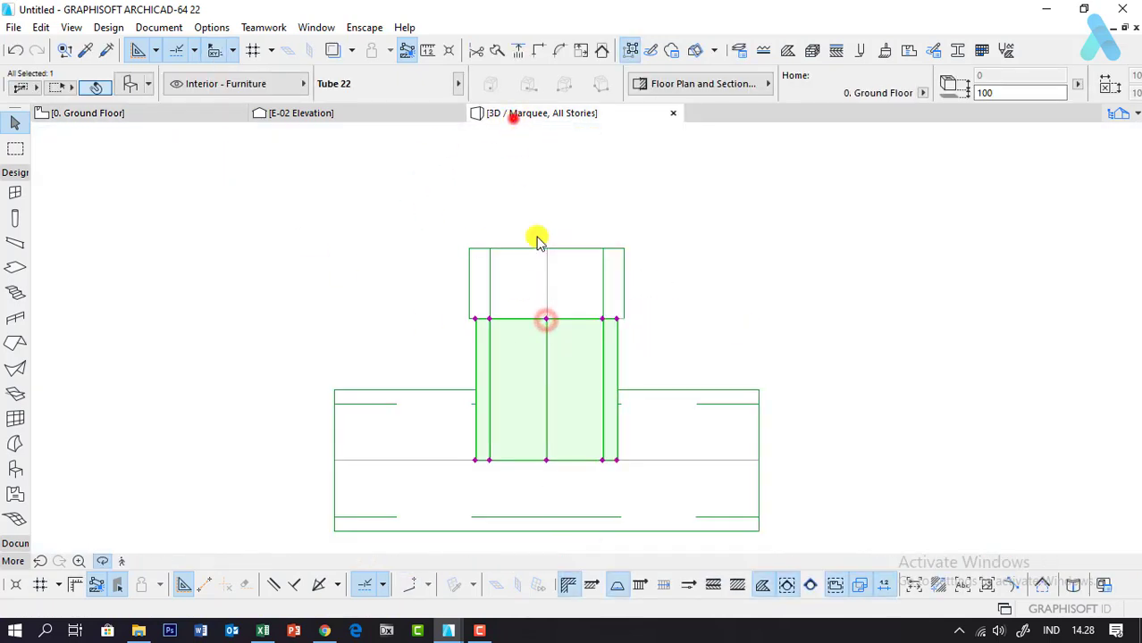
mouse_move(685, 268)
mouse_down()
mouse_move(798, 265)
mouse_move(645, 334)
mouse_move(554, 348)
mouse_up()
Step: Rotate-copy the top collar around the tee centre onto the left and right ends
key(F2)
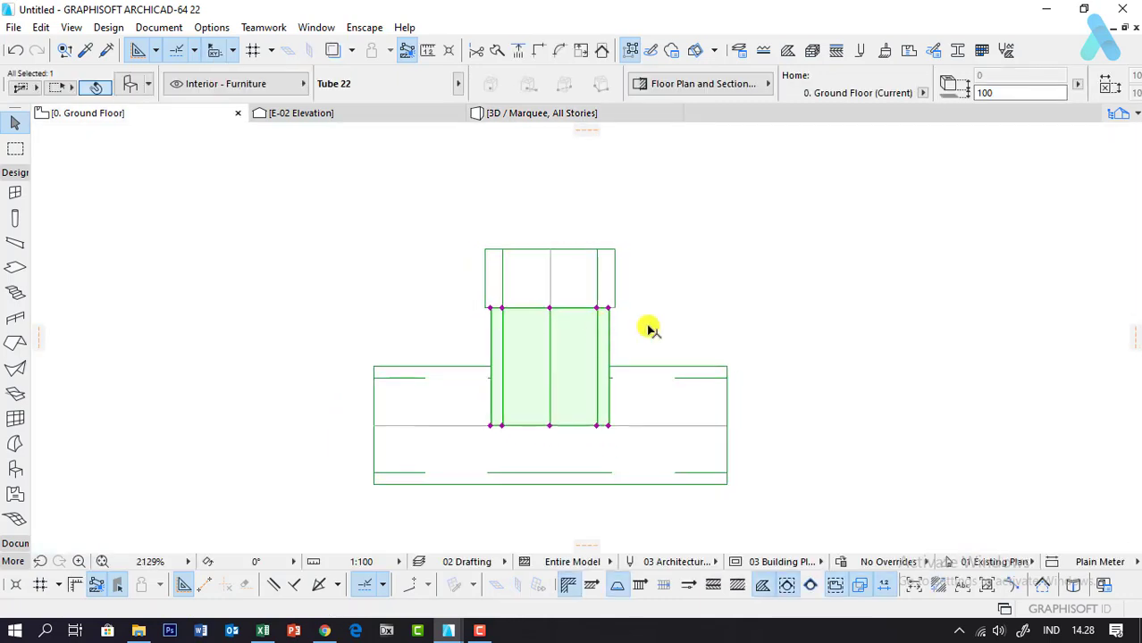
click(655, 314)
click(612, 238)
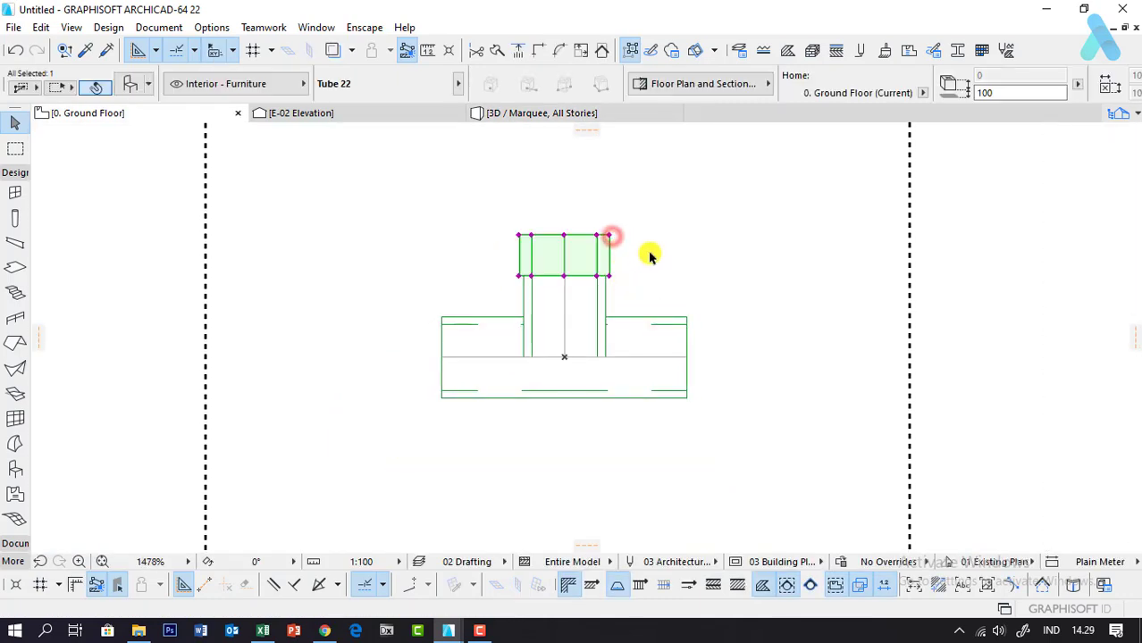
key(ctrl+e)
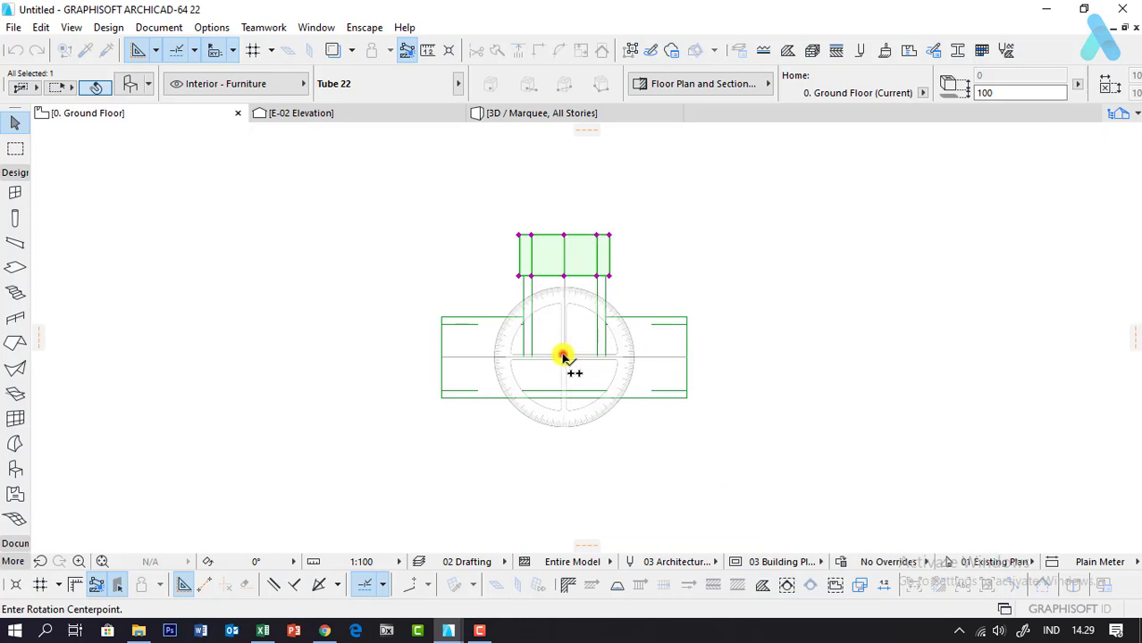
click(563, 357)
click(564, 216)
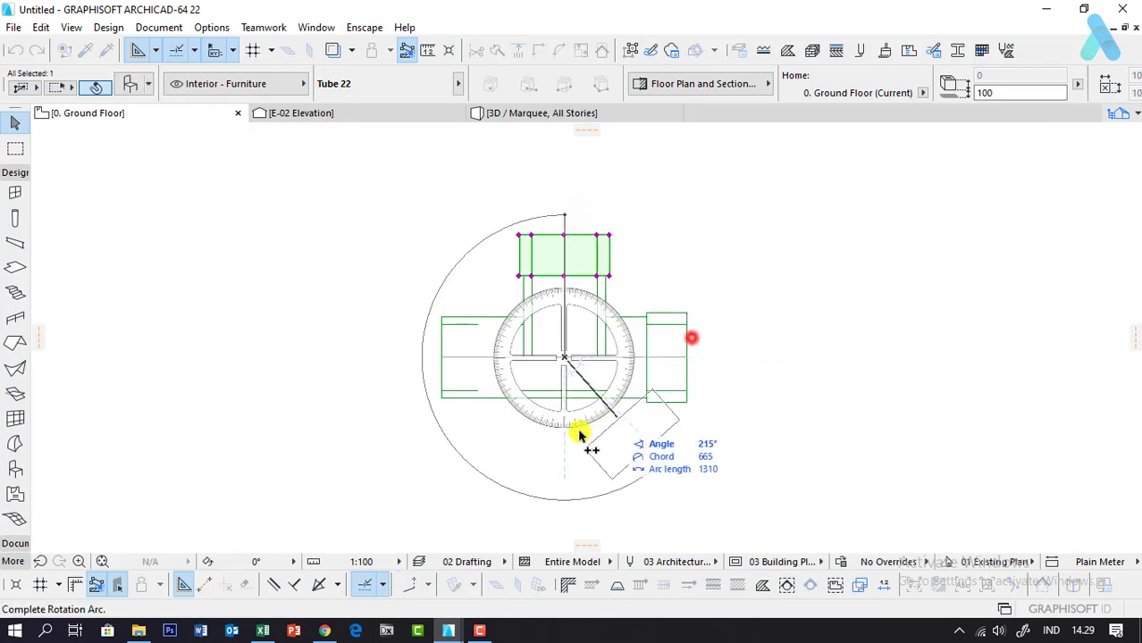
click(383, 357)
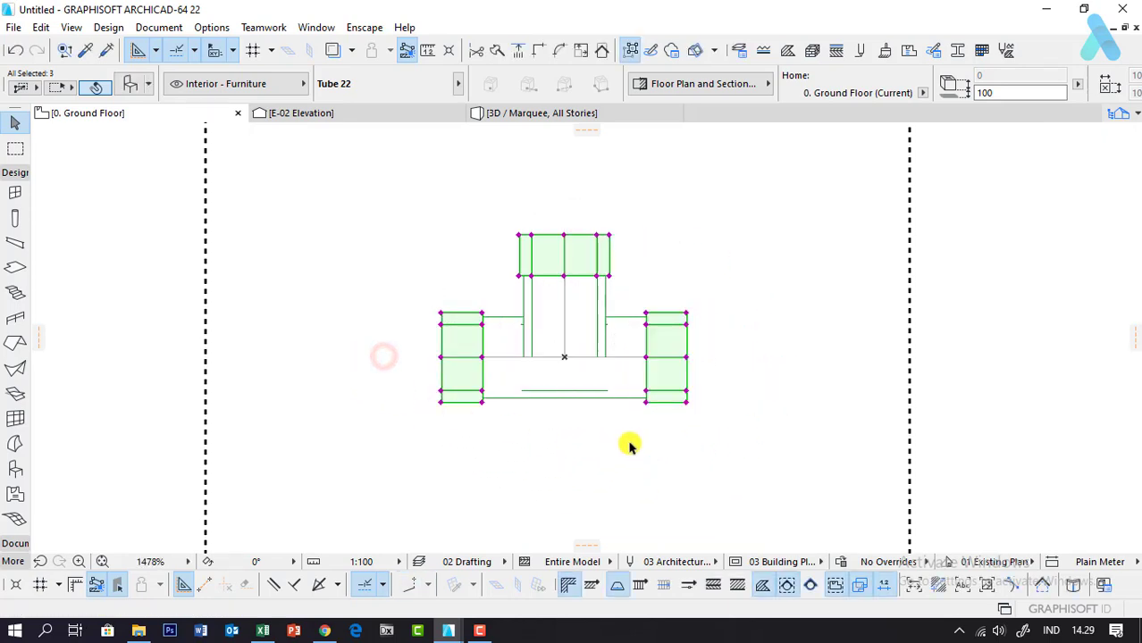
click(726, 309)
Step: Pull both ends of the horizontal main pipe back into the new collars
click(625, 338)
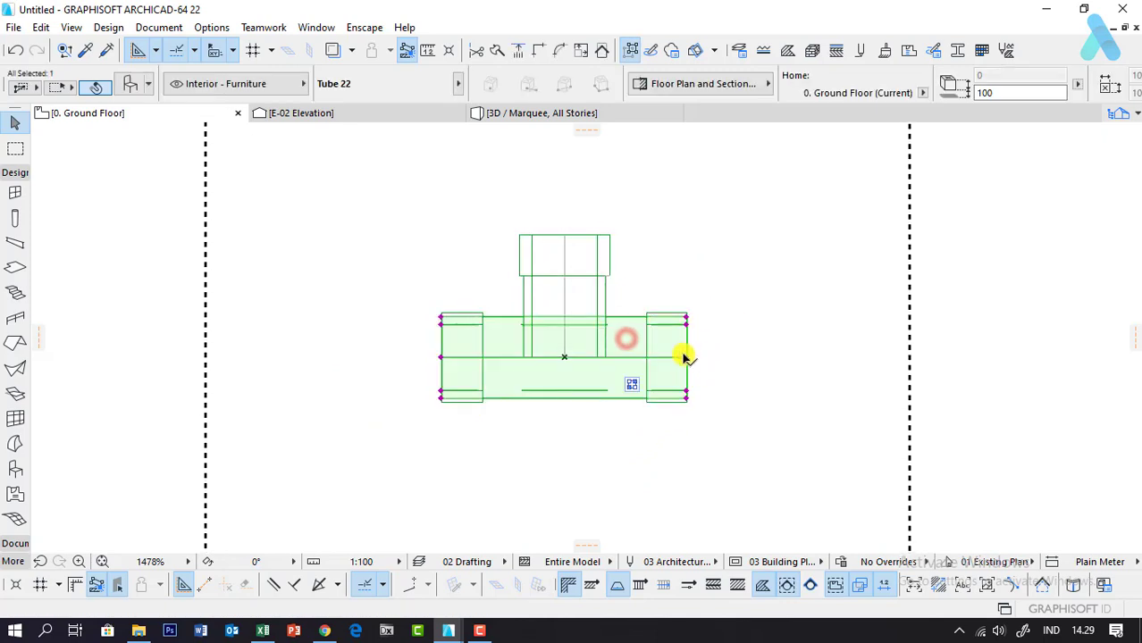
click(684, 357)
click(646, 358)
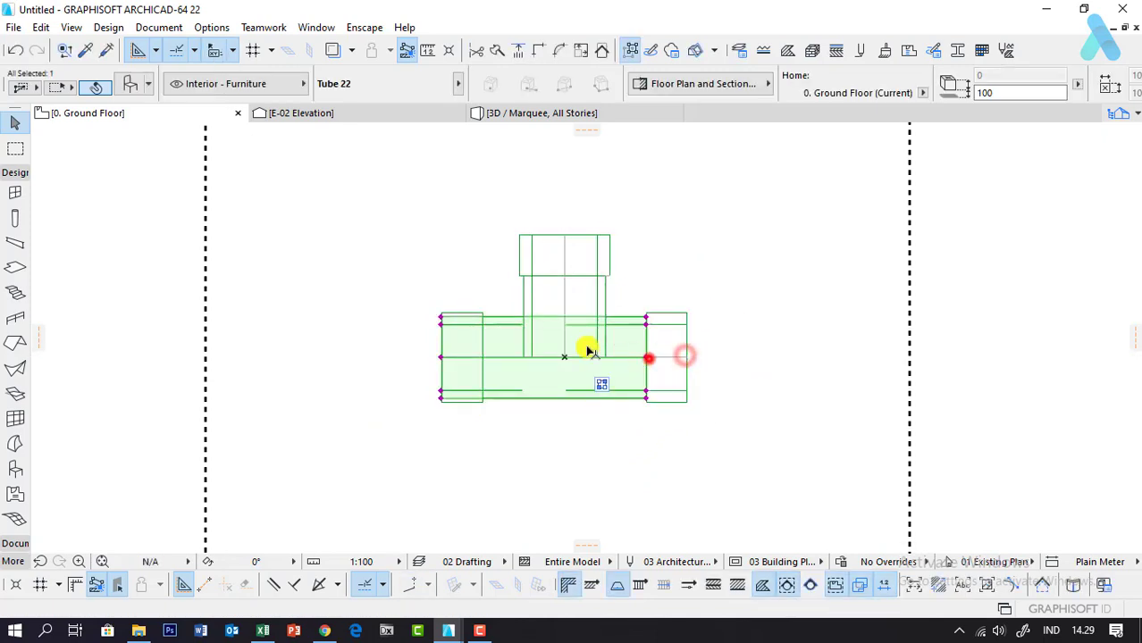
click(442, 356)
click(481, 356)
click(390, 250)
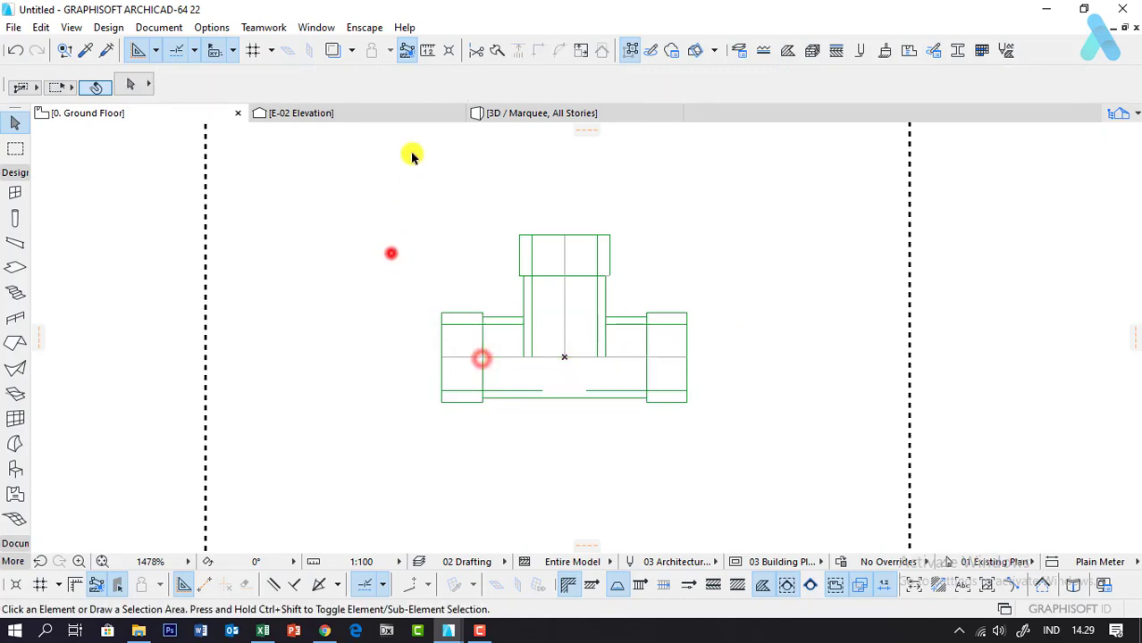
Step: Inspect the three-collar tee from a side angle in 3D, then return to the Ground Floor plan
click(394, 115)
click(504, 112)
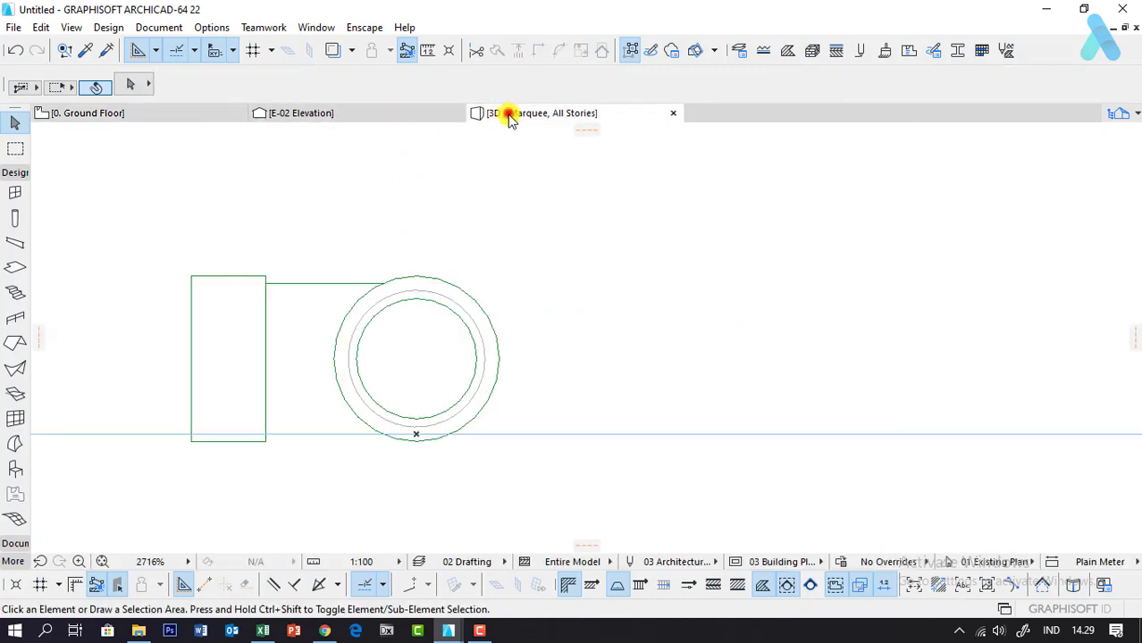
mouse_move(622, 332)
shift+middle_down()
mouse_move(726, 211)
mouse_move(615, 362)
mouse_move(752, 377)
mouse_move(295, 430)
mouse_move(372, 425)
mouse_move(487, 392)
mouse_move(556, 415)
mouse_move(524, 432)
shift+middle_up()
scroll(586, 357, down, 1)
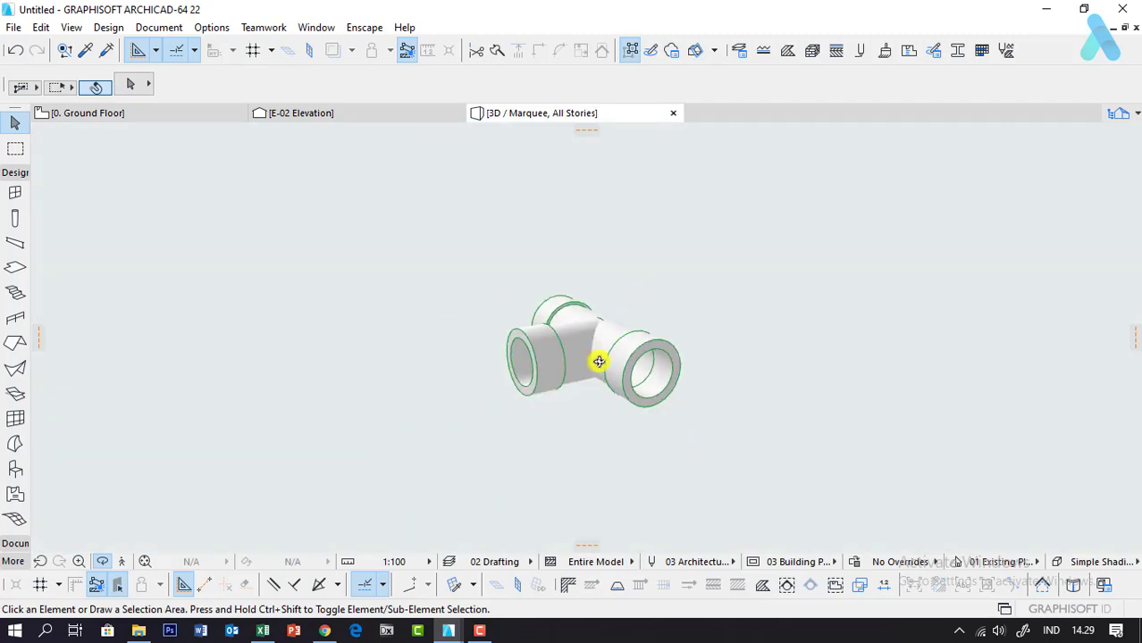
scroll(583, 367, up, 5)
scroll(583, 367, down, 3)
scroll(584, 370, down, 1)
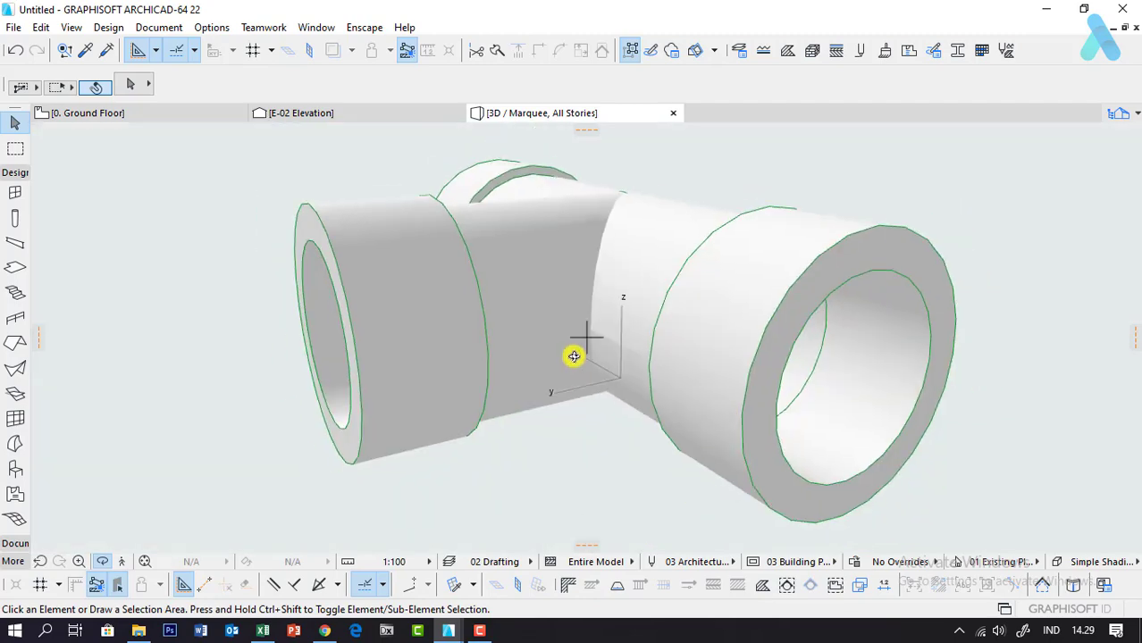
key(F2)
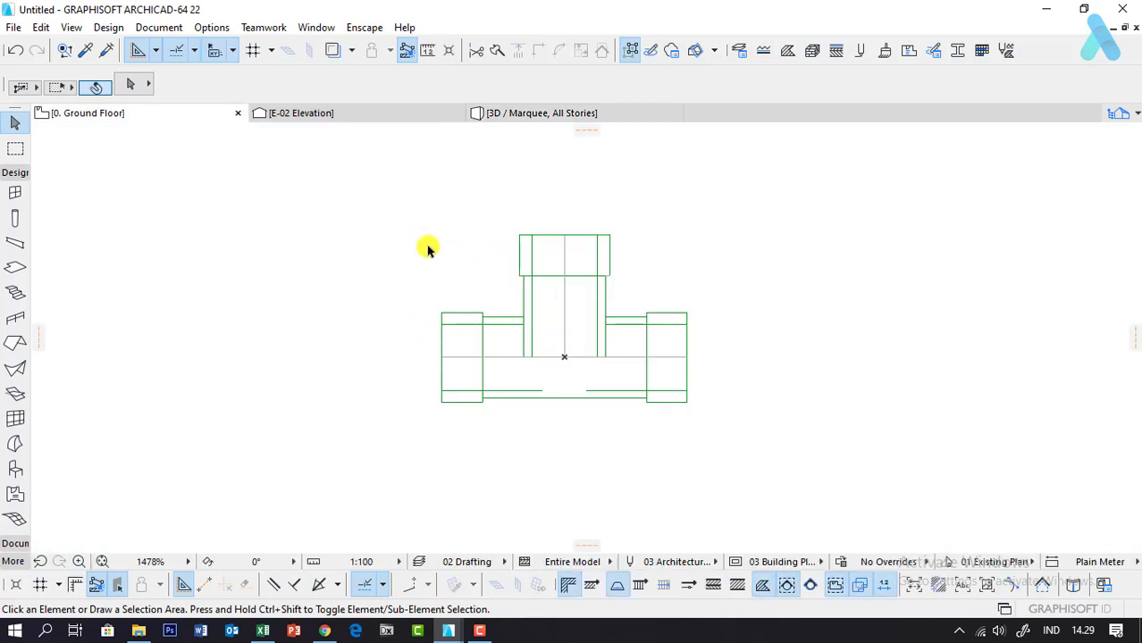
Step: With the Object tool active, choose Spiral 22 as the default library object
click(15, 468)
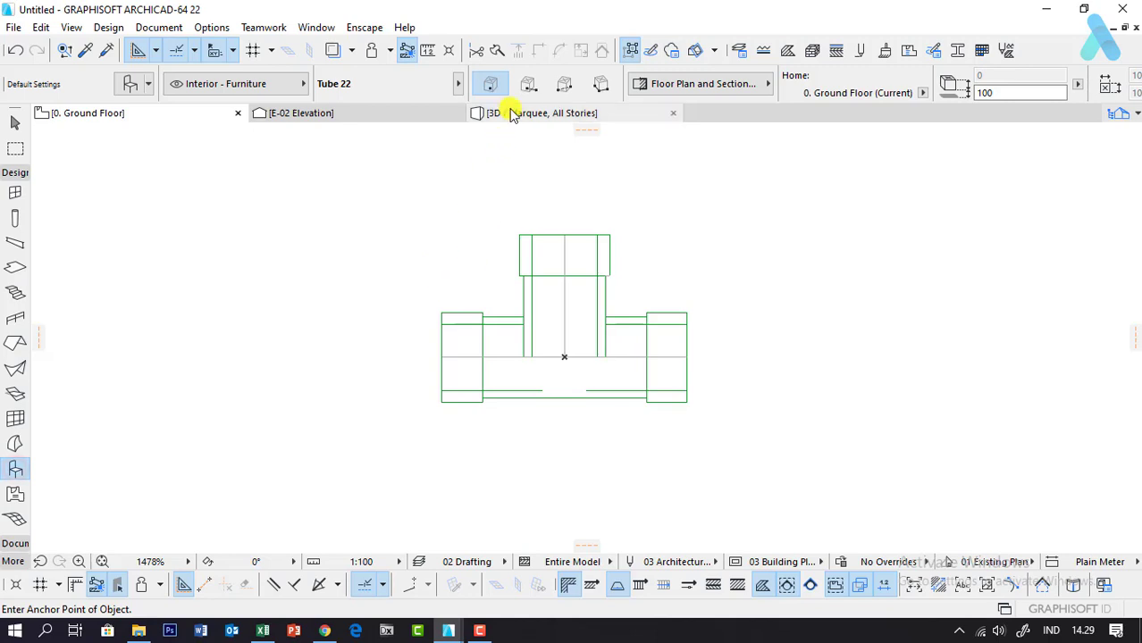
click(509, 112)
scroll(700, 357, up, 3)
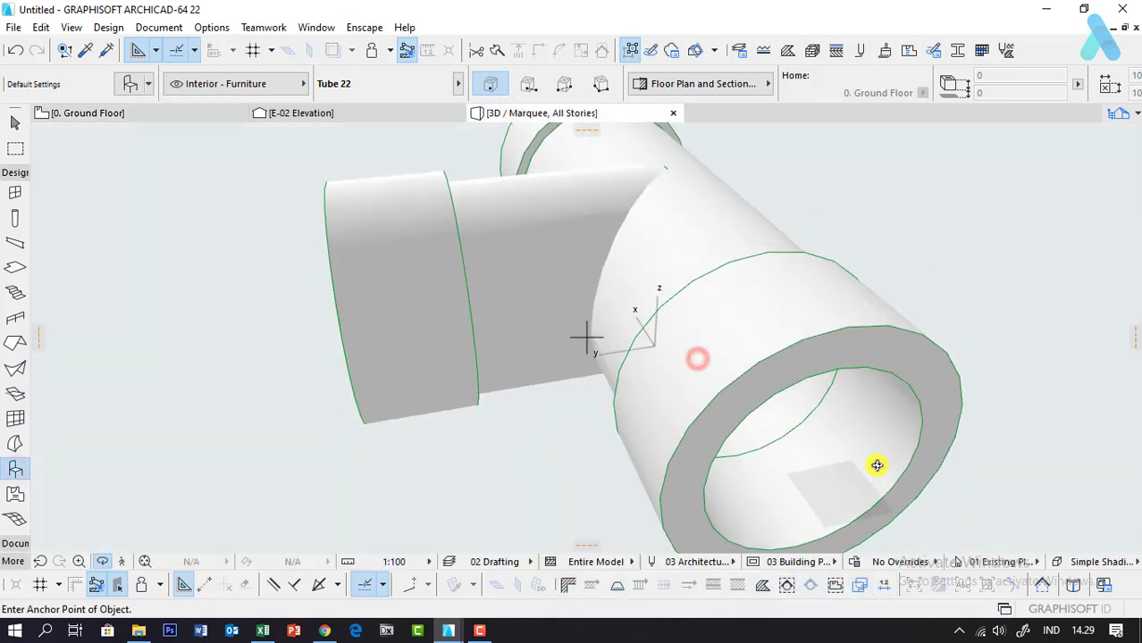
click(116, 111)
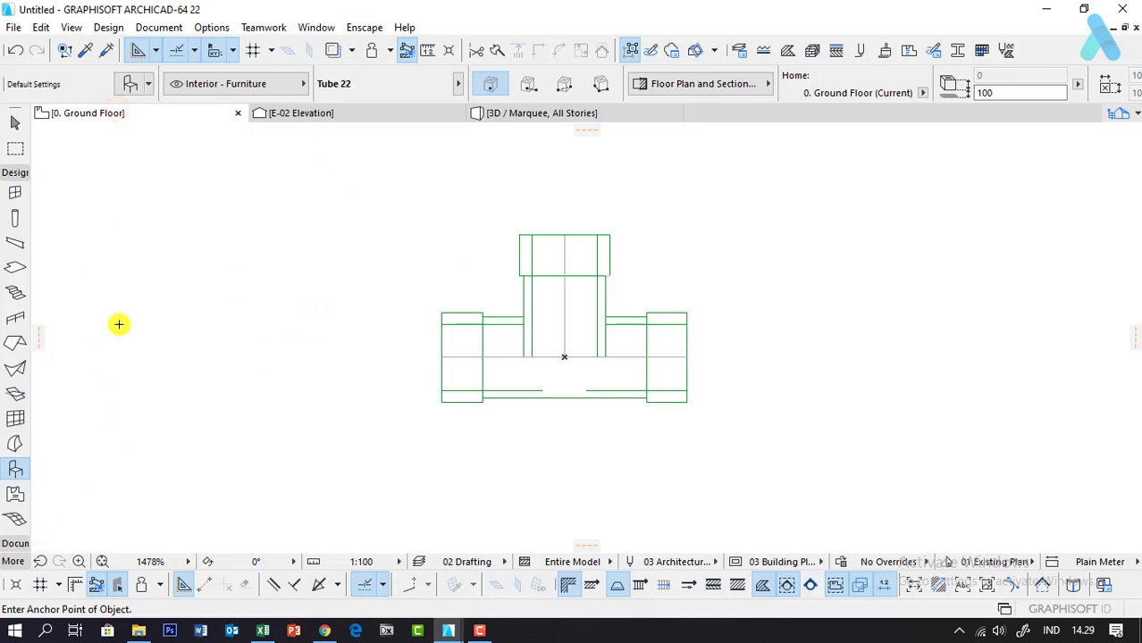
click(134, 87)
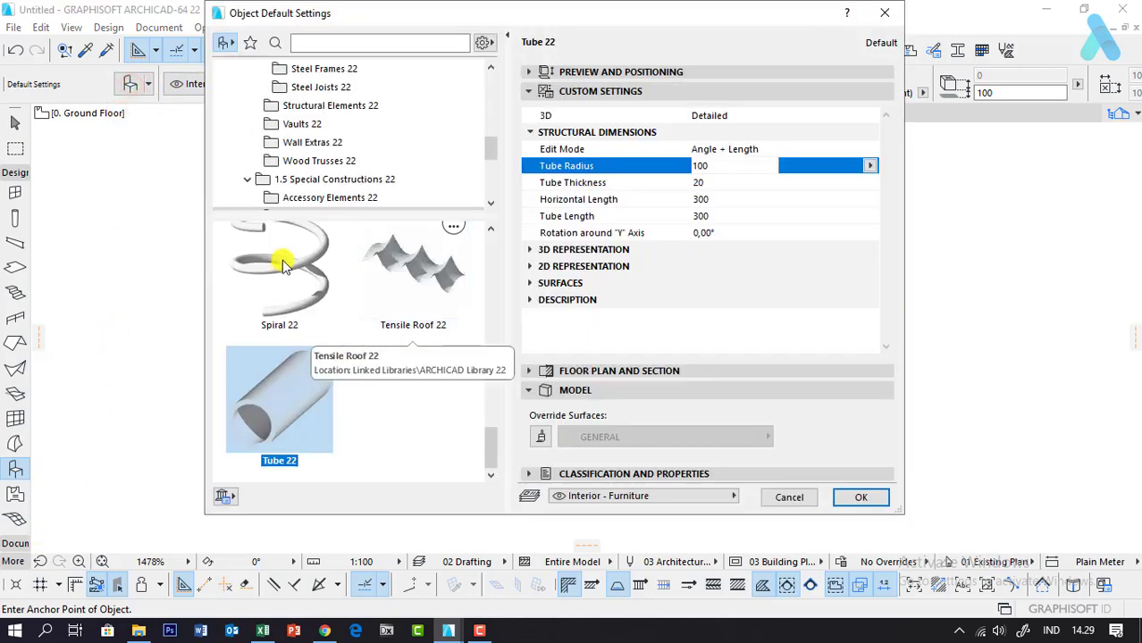
click(279, 266)
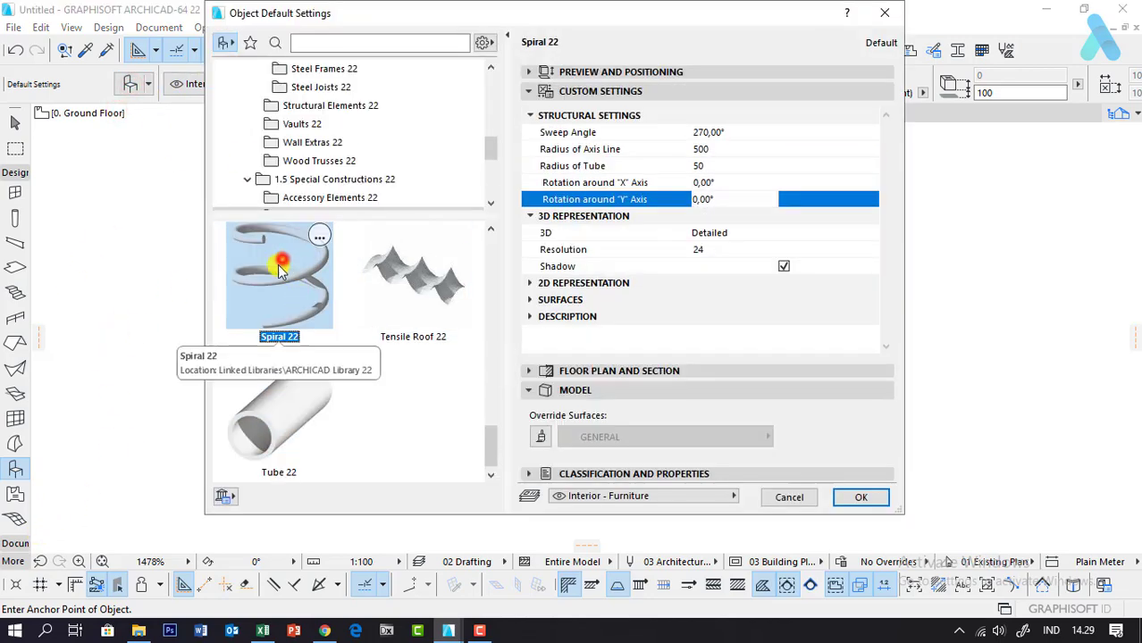
click(858, 497)
Step: Place a Spiral 22 object beside the tee and check its settings (270° sweep)
click(733, 316)
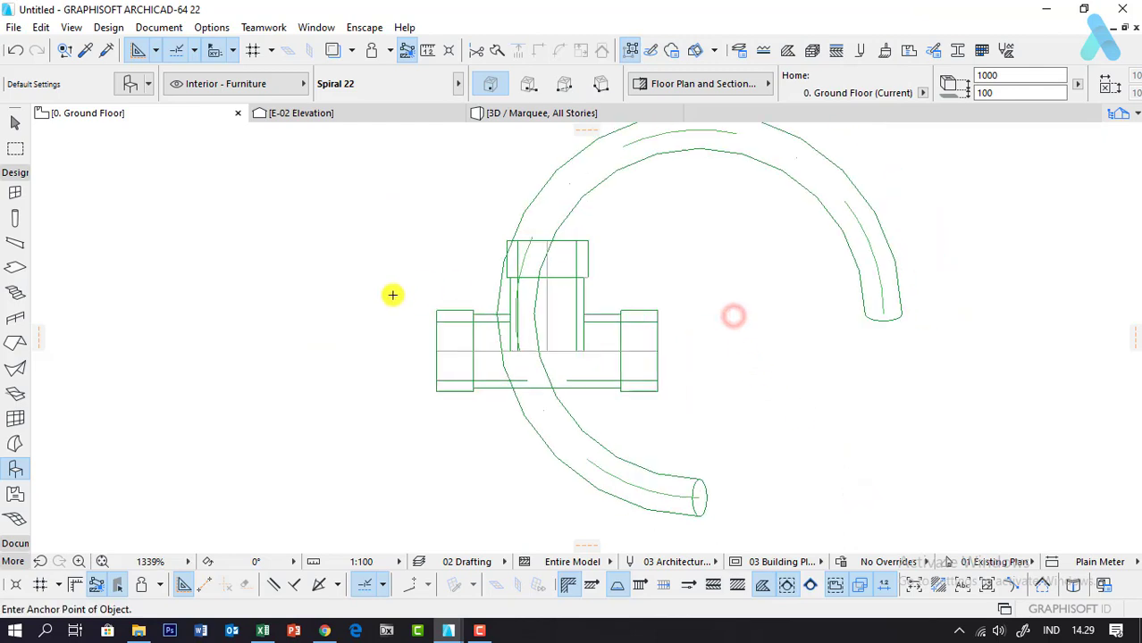
scroll(392, 295, down, 2)
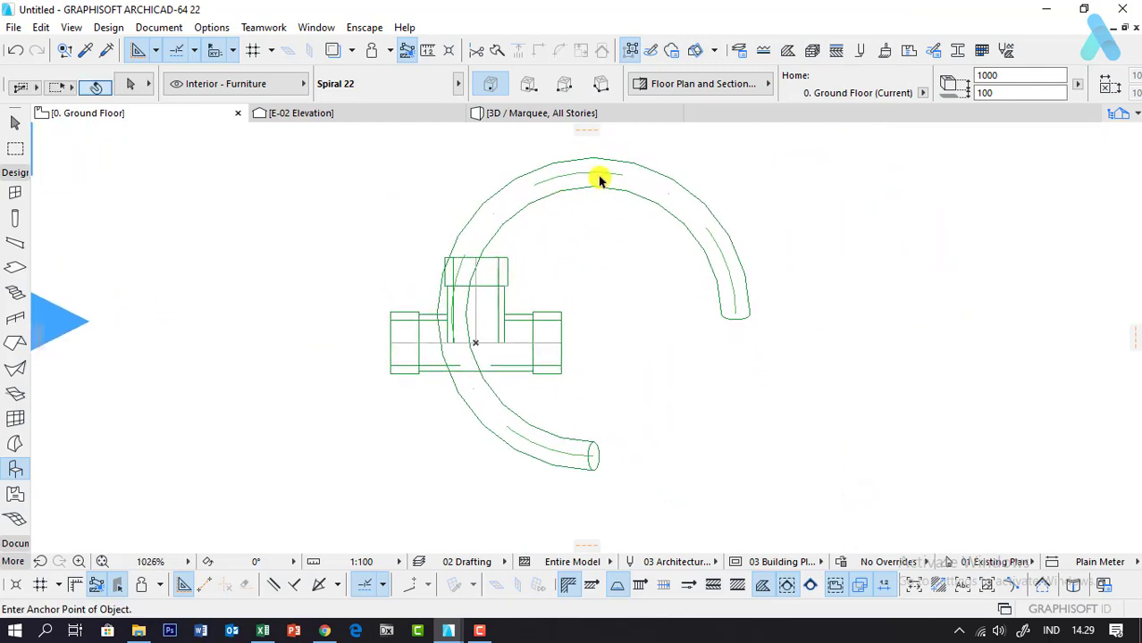
click(600, 336)
click(752, 201)
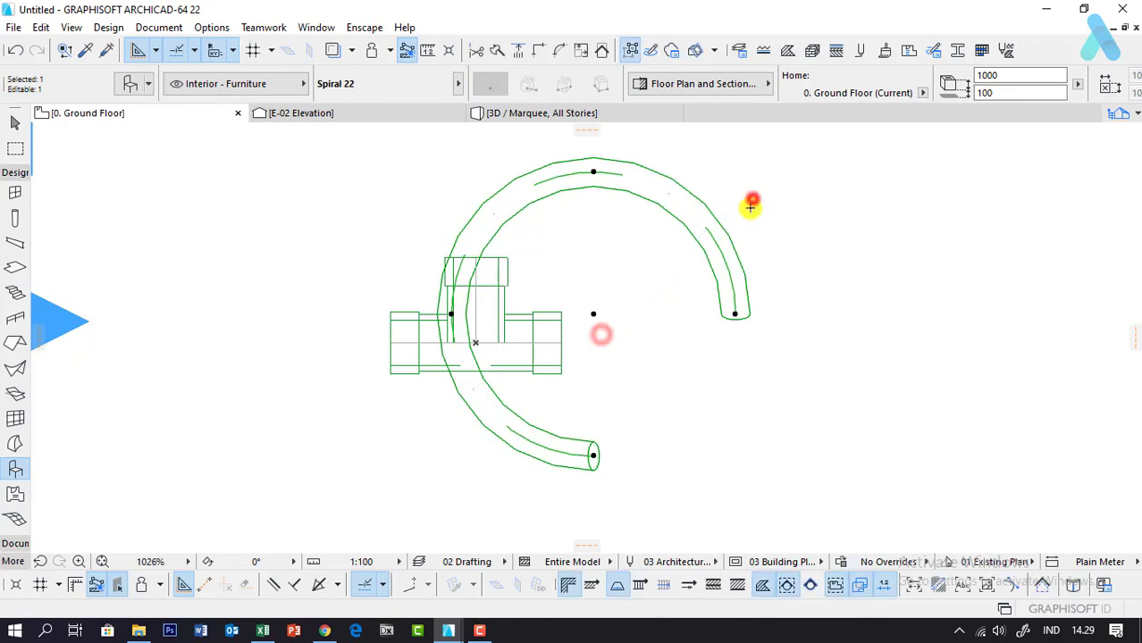
click(615, 357)
click(594, 312)
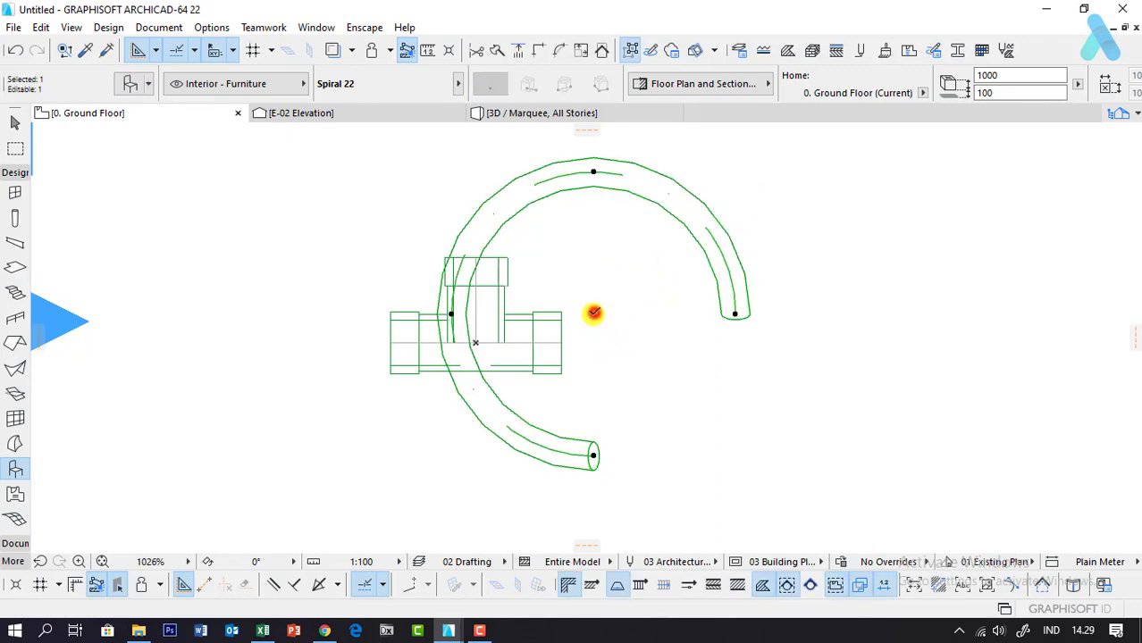
key(ctrl+t)
key(Escape)
scroll(586, 319, up, 2)
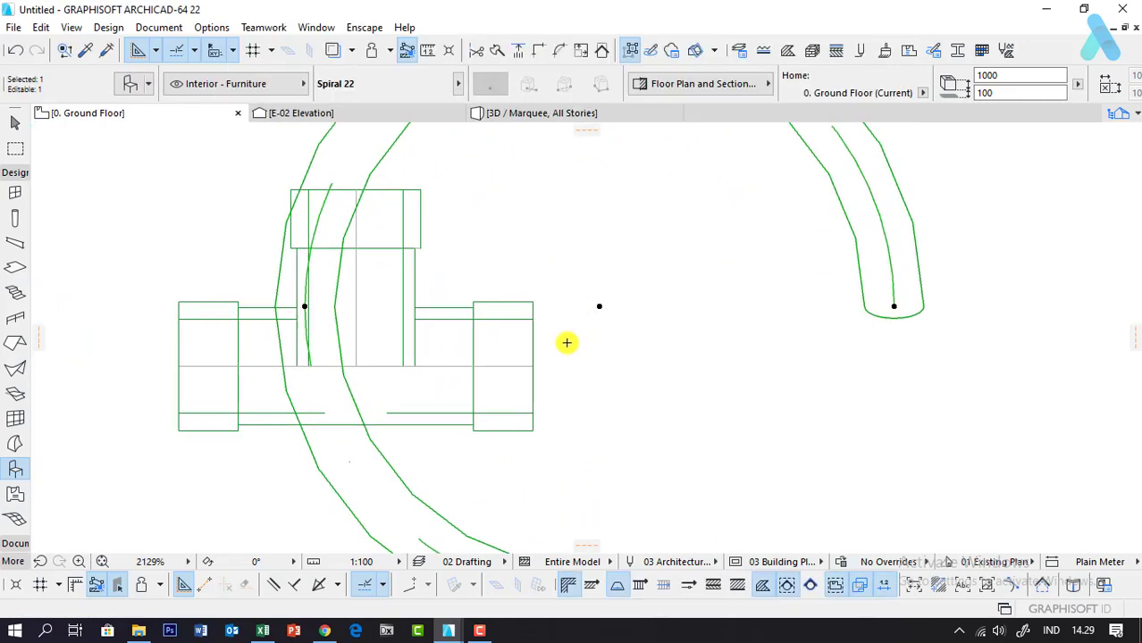
scroll(565, 342, up, 1)
Step: Draw a 160-long vertical line down the right collar's outer edge, then marquee-select the spiral
key(l)
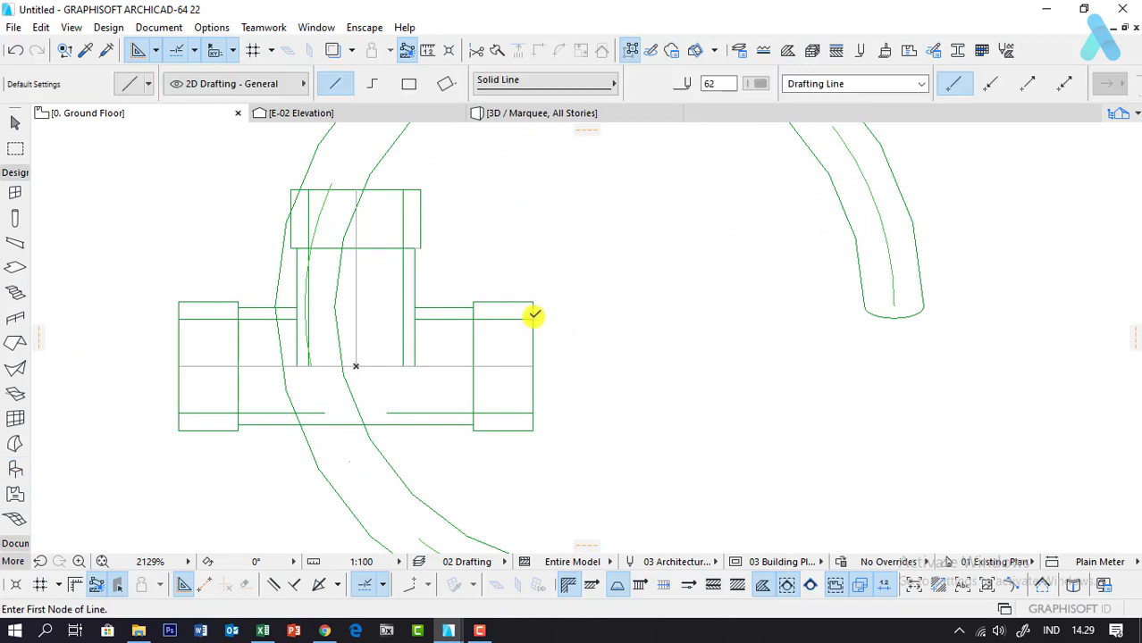
click(533, 318)
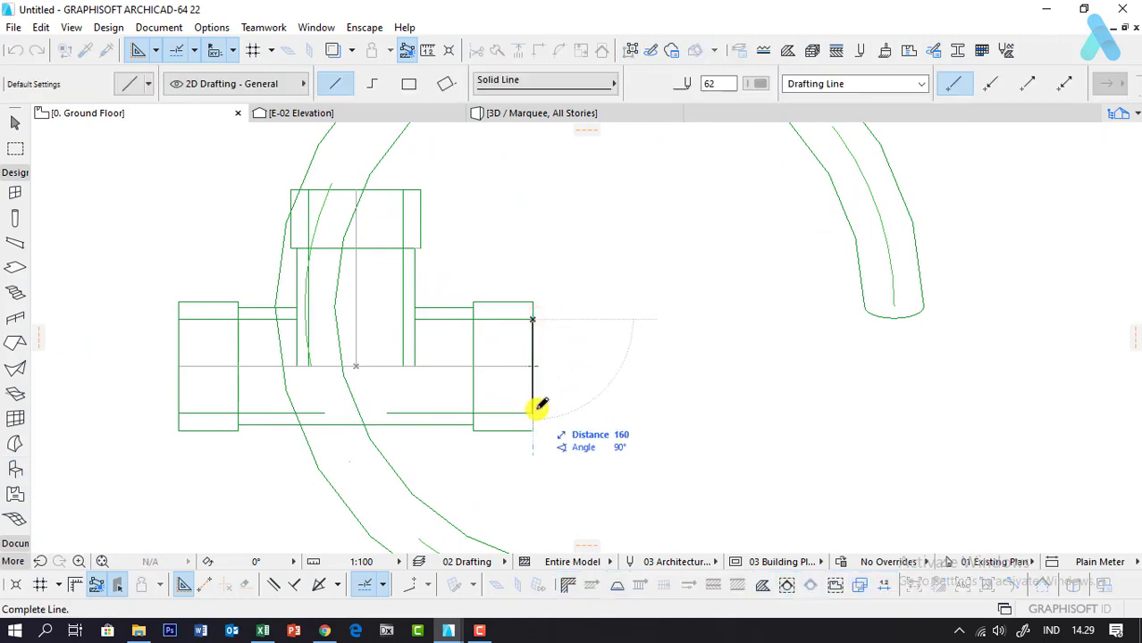
click(536, 408)
scroll(658, 265, down, 2)
shift+click(815, 234)
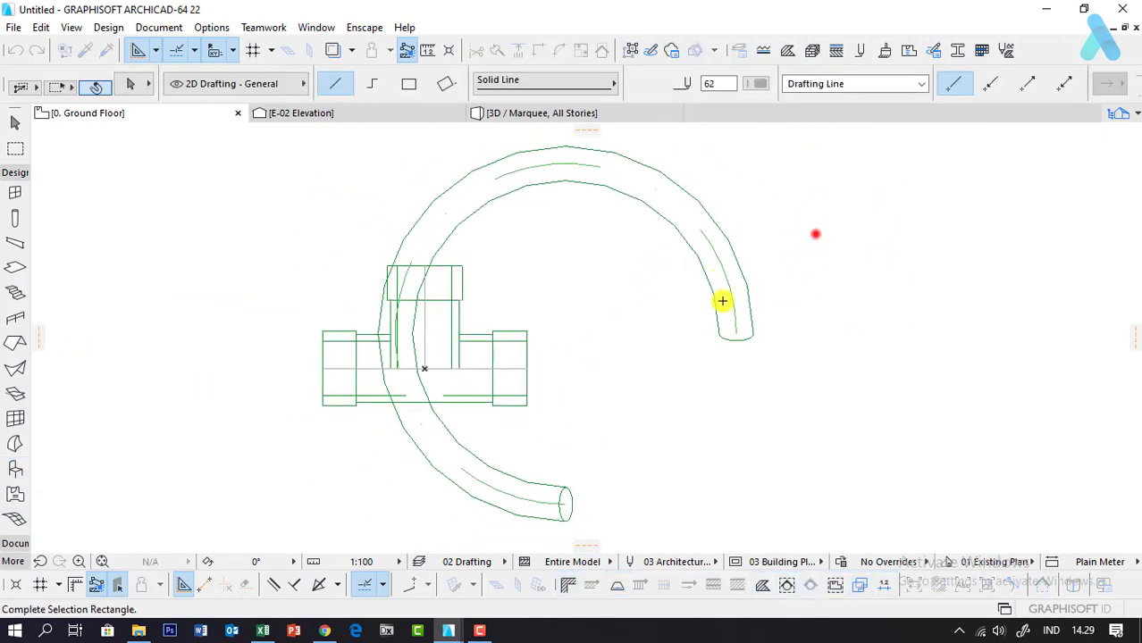
click(552, 415)
Step: Set the spiral's Radius of Axis Line to 80
key(ctrl+t)
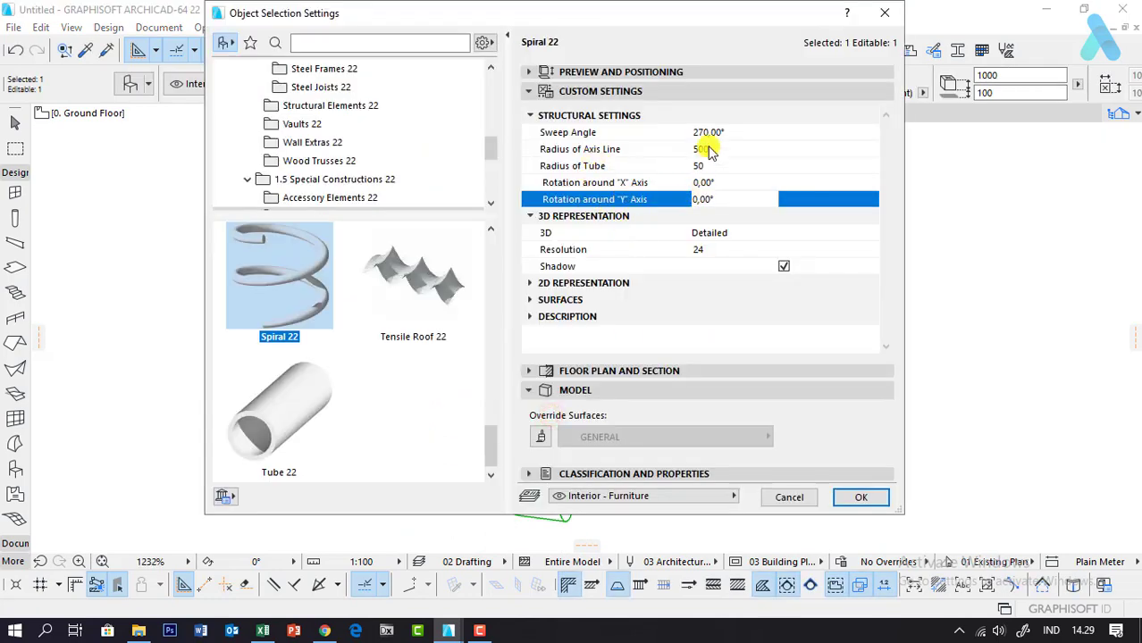
click(710, 149)
click(714, 134)
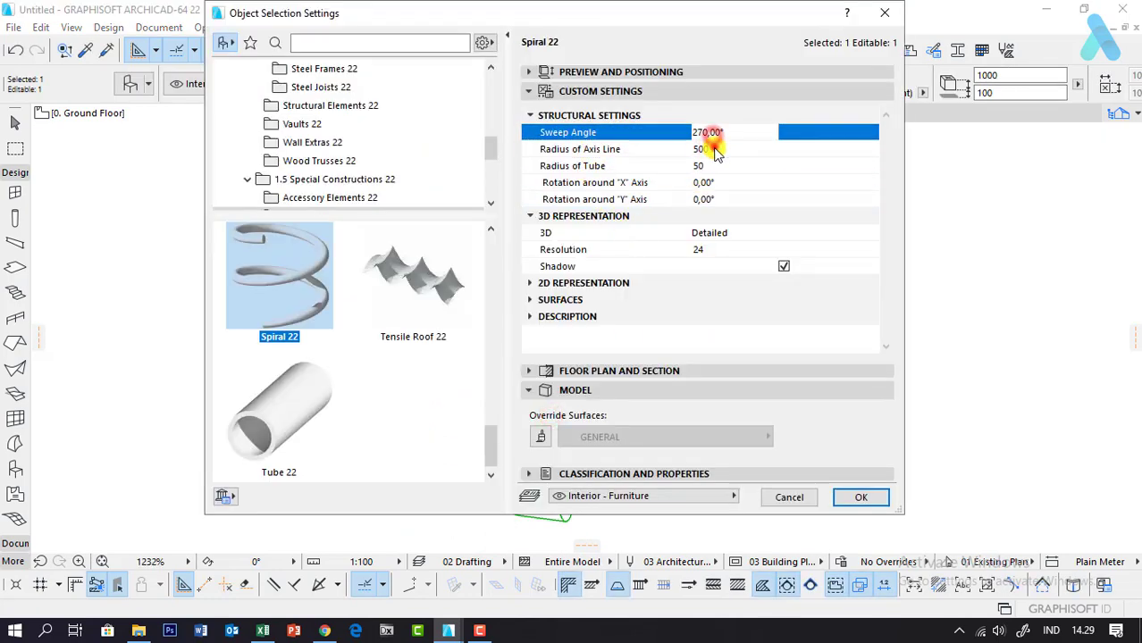
click(708, 150)
text(0)
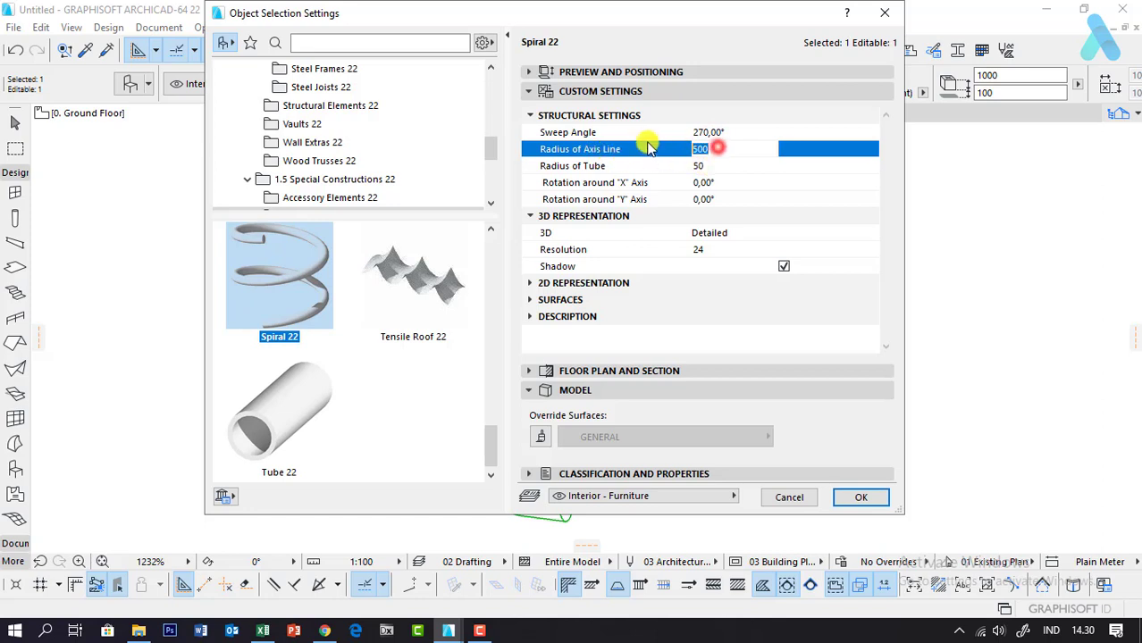
key(Return)
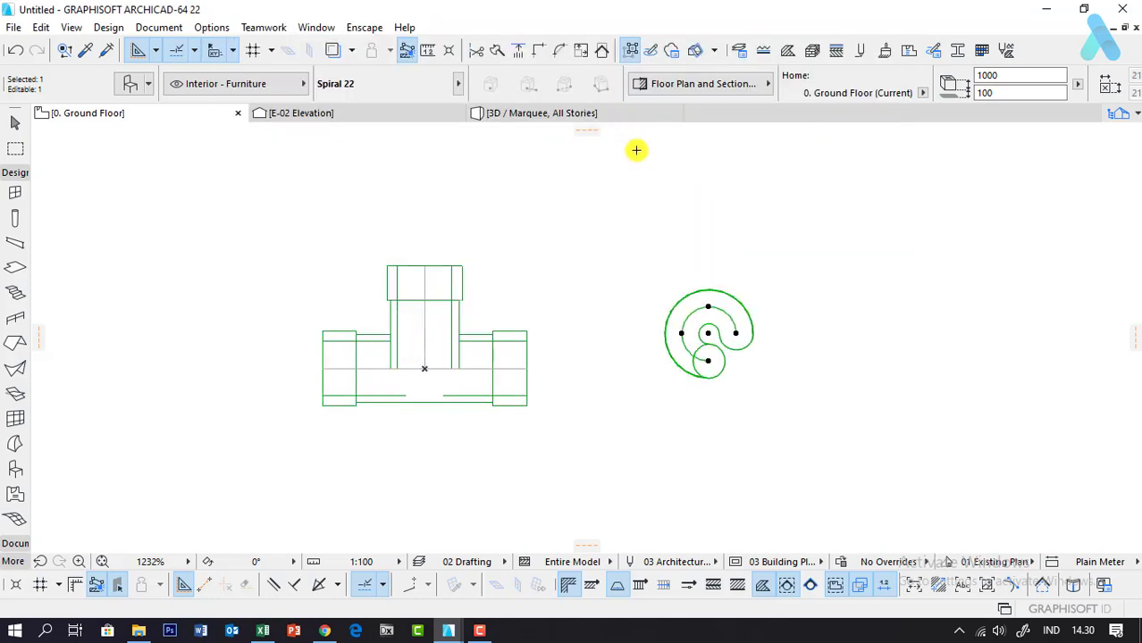
Step: Move the spiral onto the tee's right collar and set its Radius of Tube to 2
drag(708, 333, 525, 365)
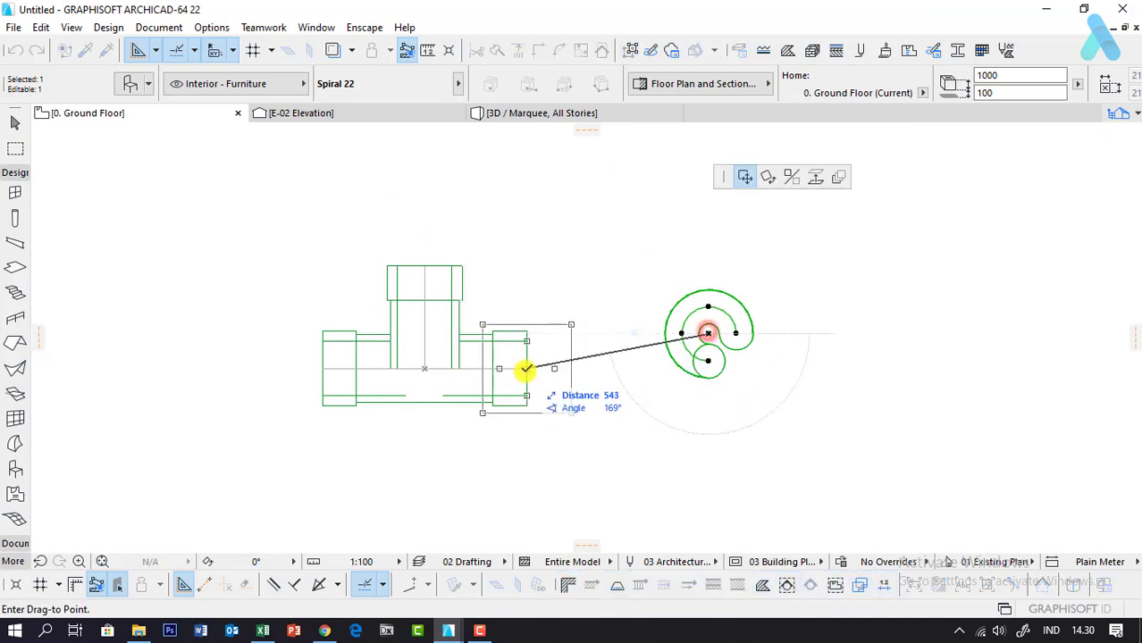
scroll(528, 365, up, 3)
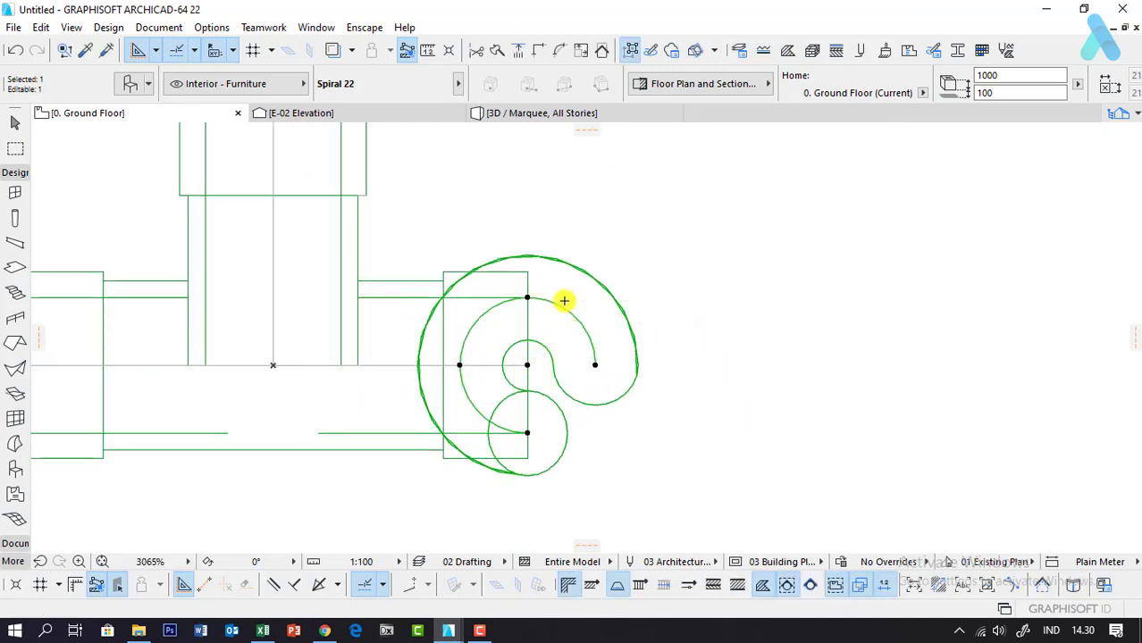
key(ctrl+t)
click(704, 166)
text(2)
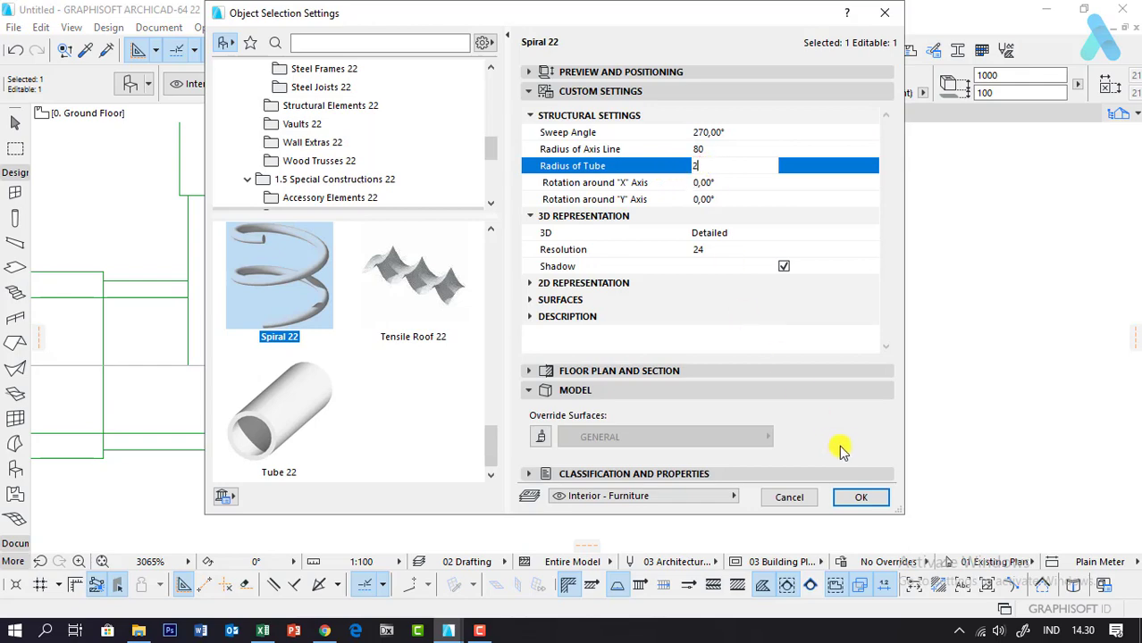
click(860, 497)
Step: Edit the spiral's Sweep Angle and height and positioning options in its settings
scroll(491, 380, up, 2)
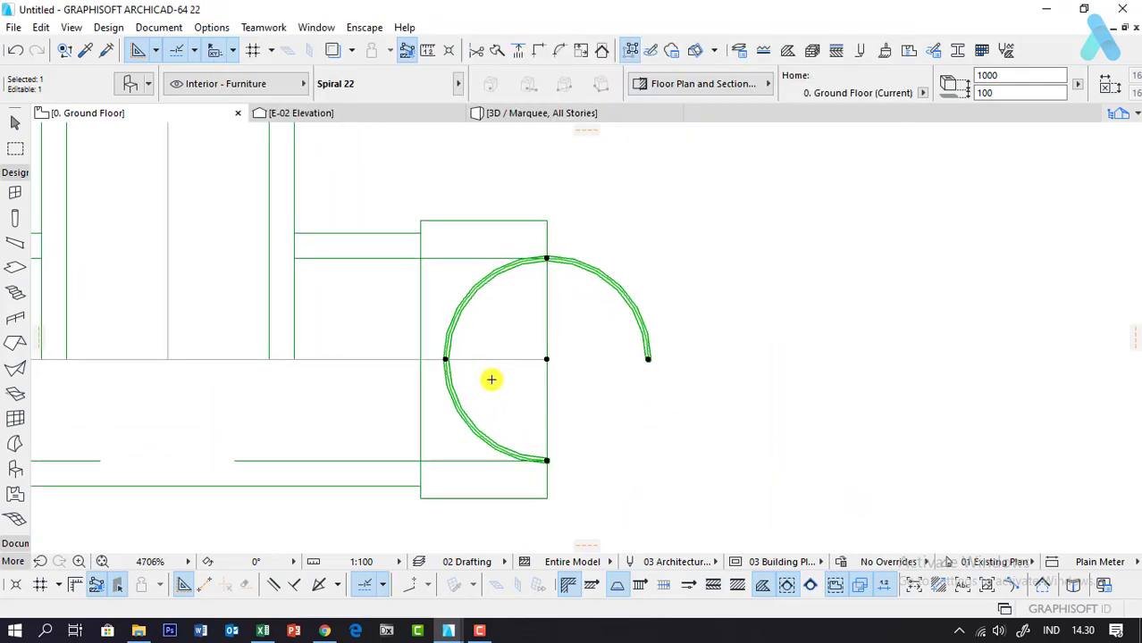
scroll(491, 380, up, 1)
key(ctrl+t)
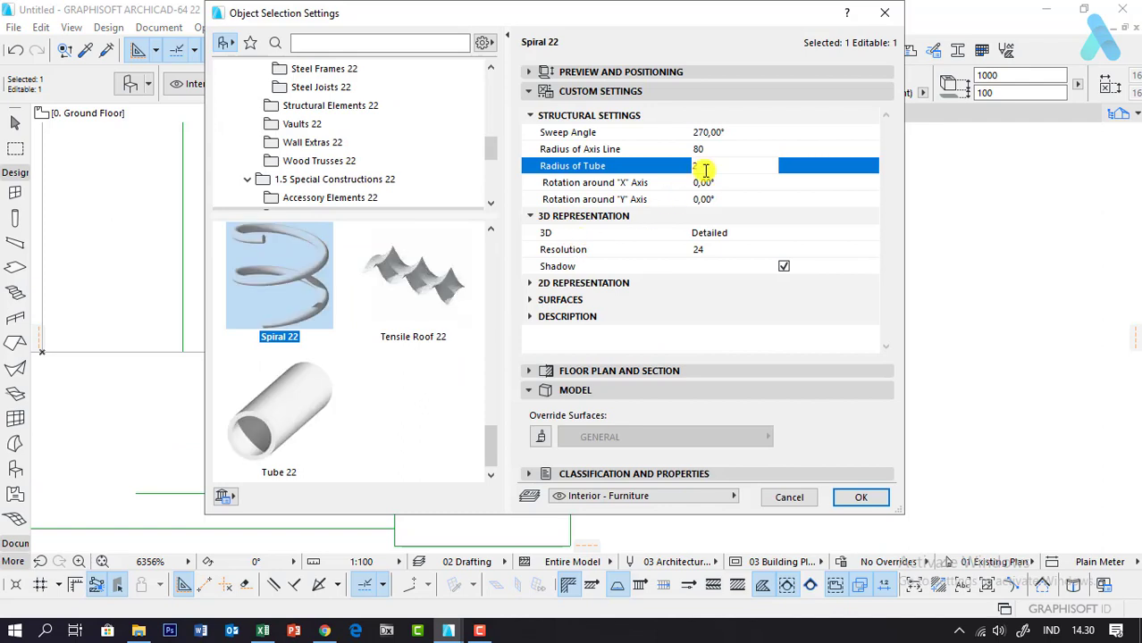
click(699, 149)
click(720, 132)
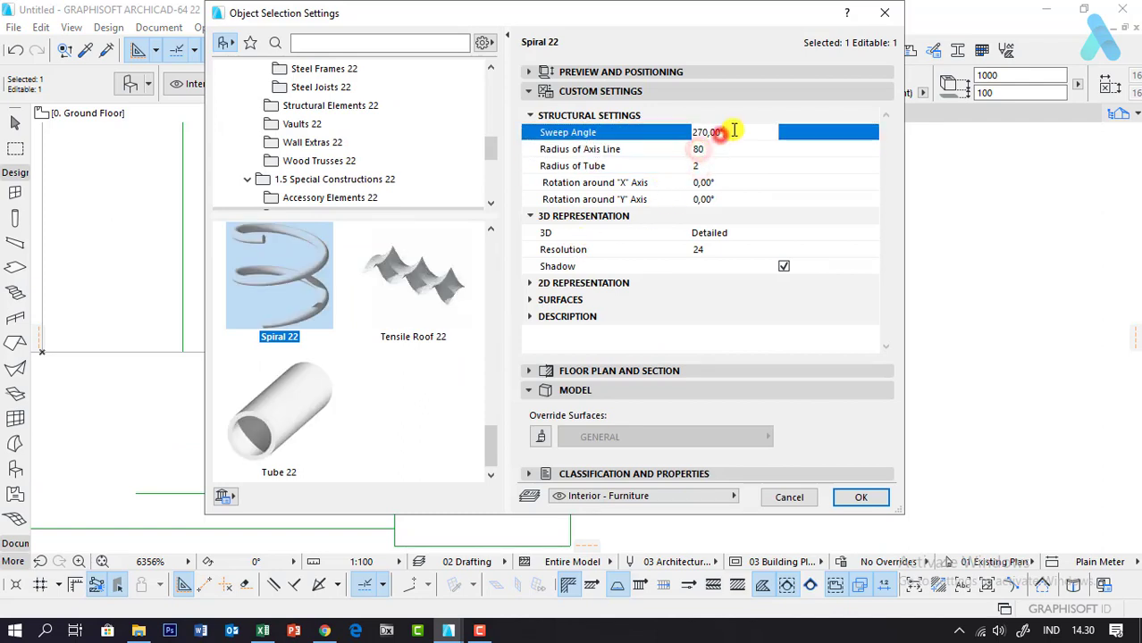
click(625, 75)
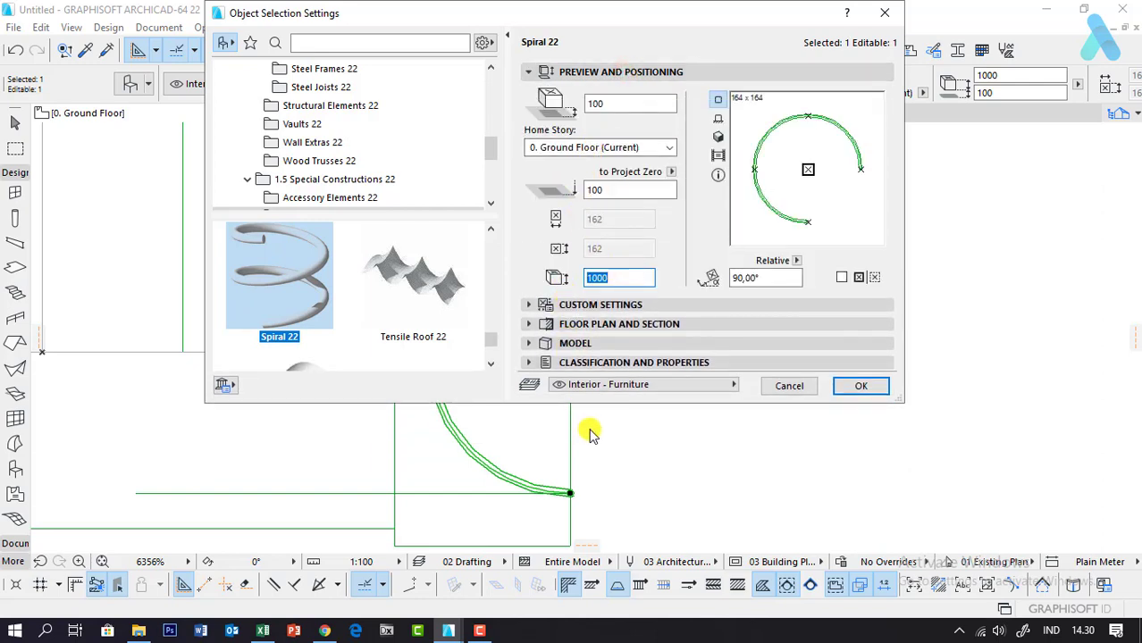
key(Return)
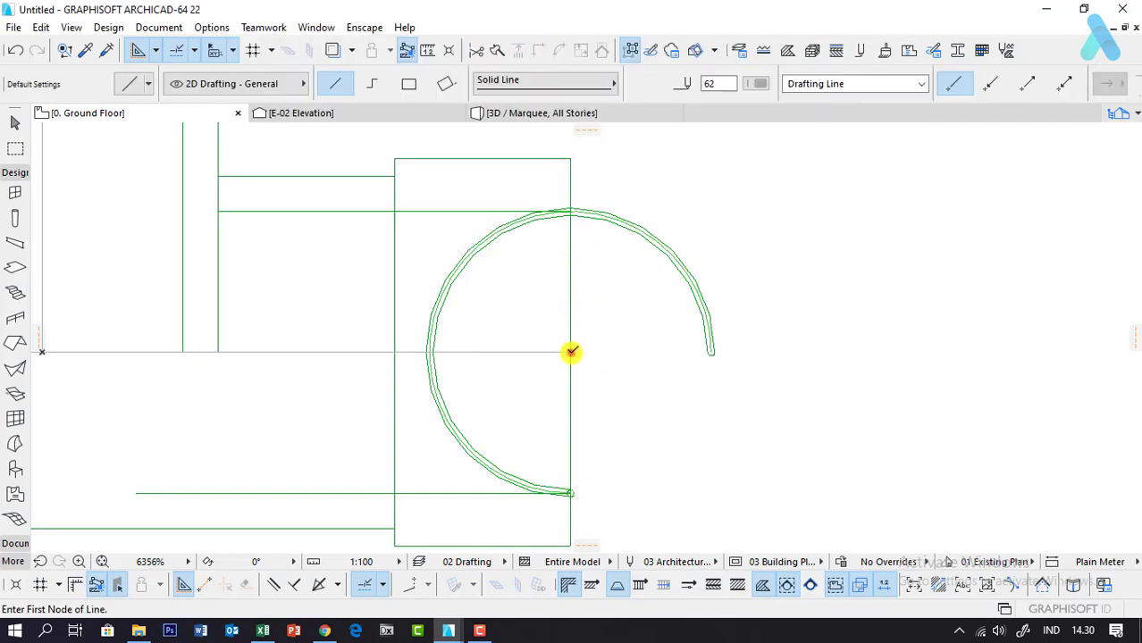
Step: Draw a line along the right collar's midline and edit the spiral's 1000 height value
click(571, 352)
click(397, 344)
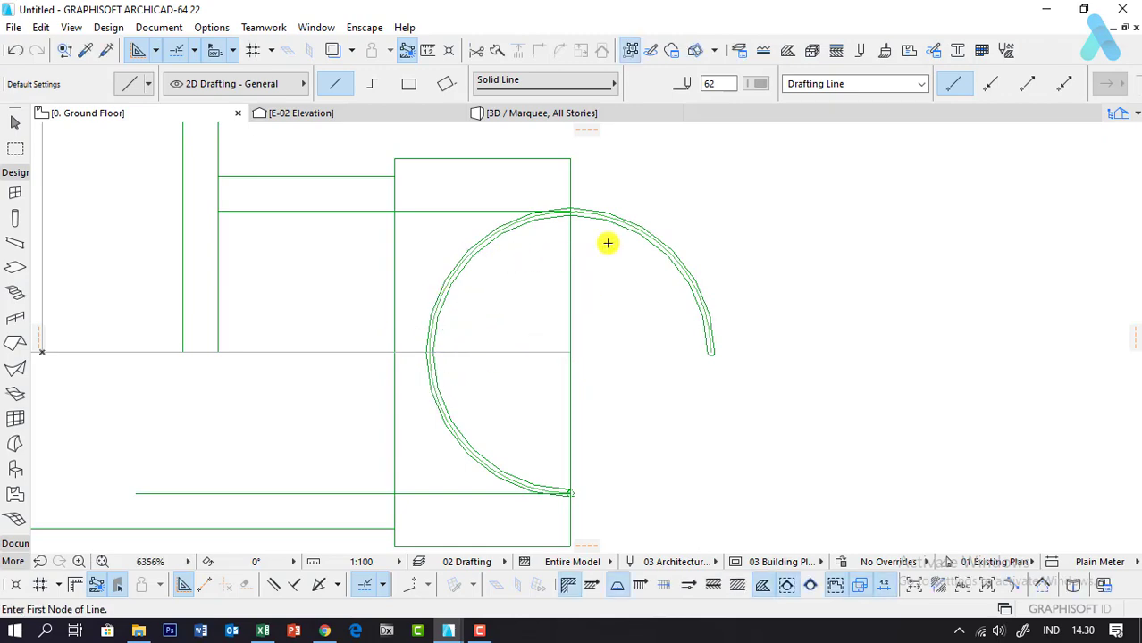
double_click(643, 225)
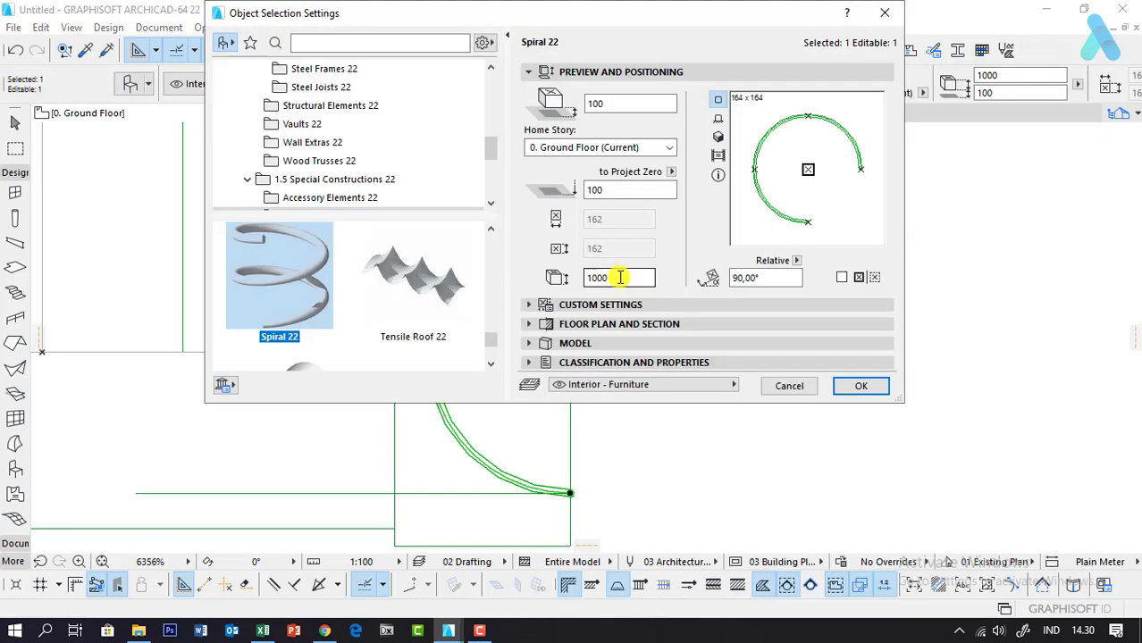
double_click(617, 277)
text(100)
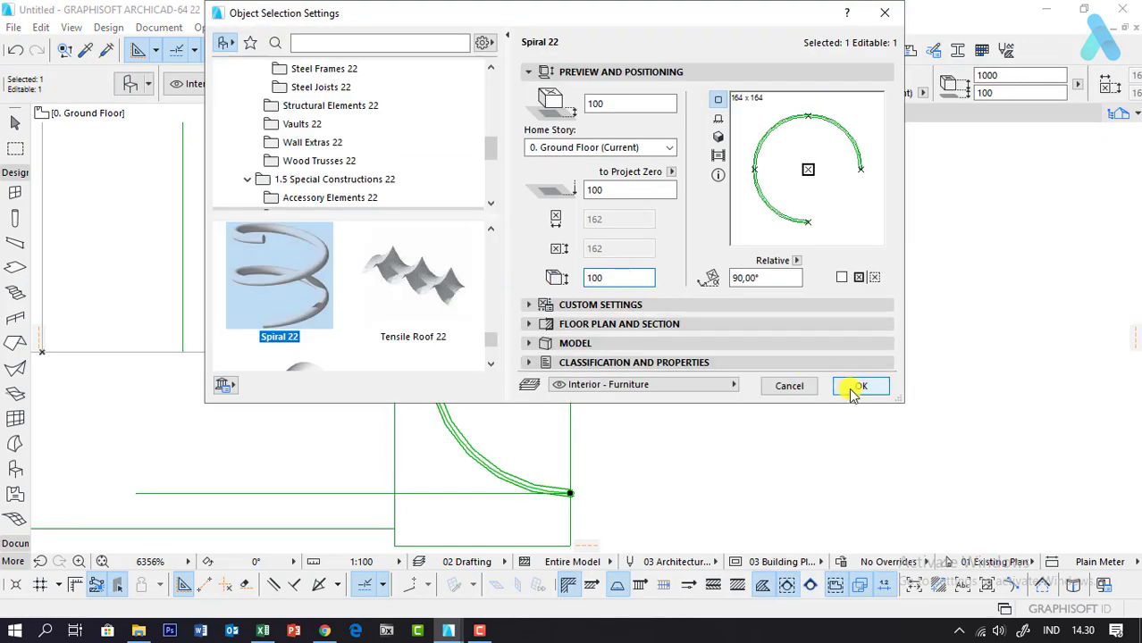
click(858, 386)
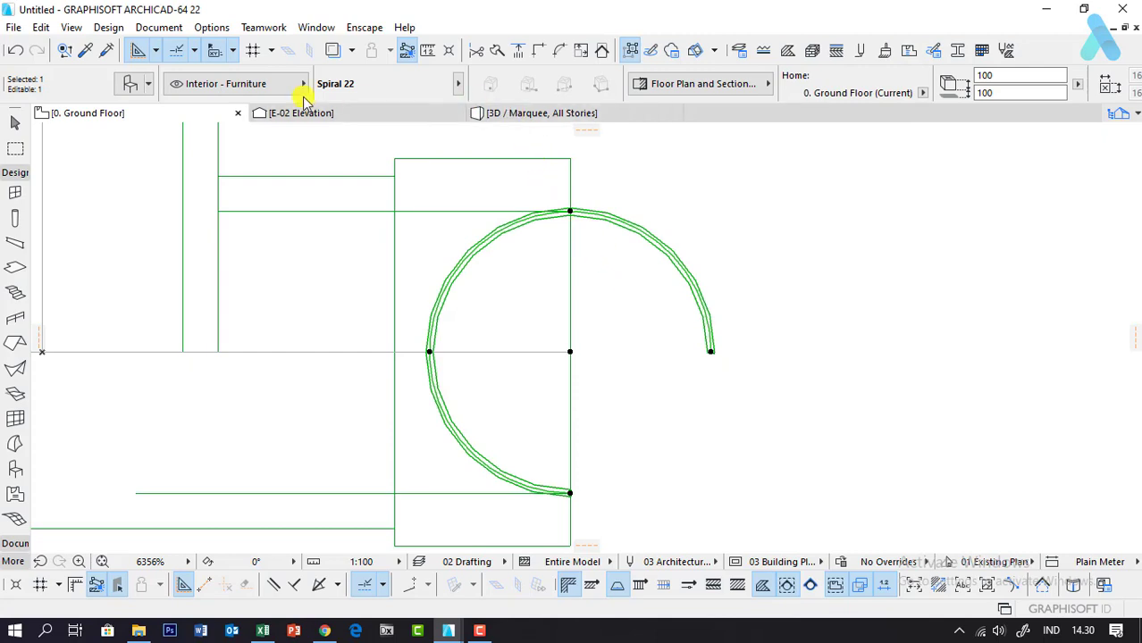
Step: Set the spiral's Sweep Angle to 4000° so it coils into many turns
key(ctrl+t)
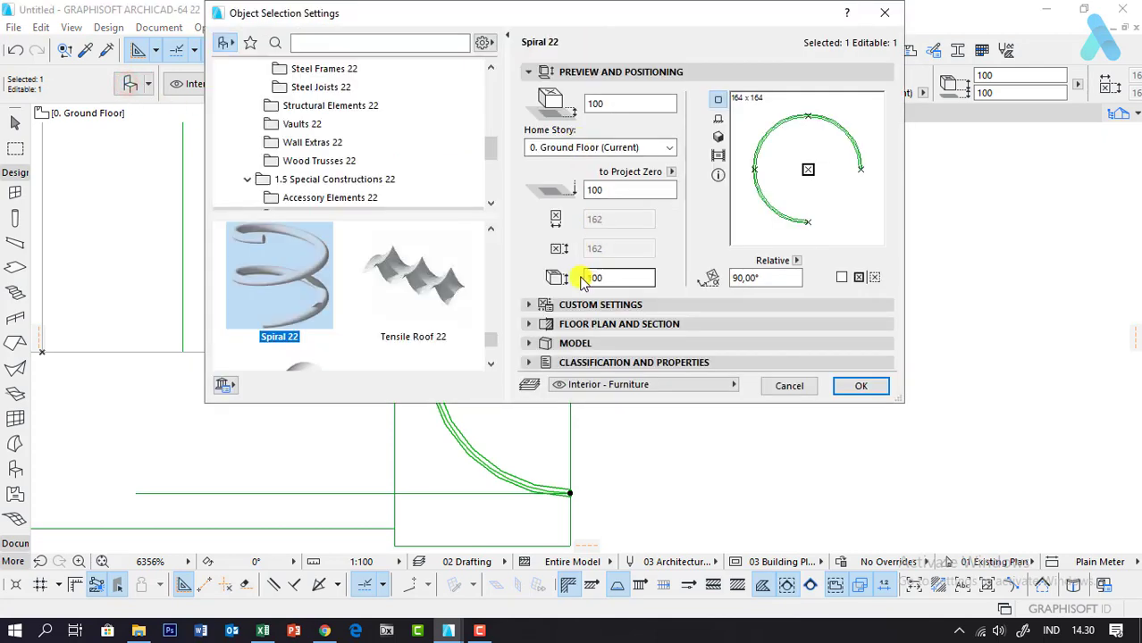
click(569, 303)
click(723, 148)
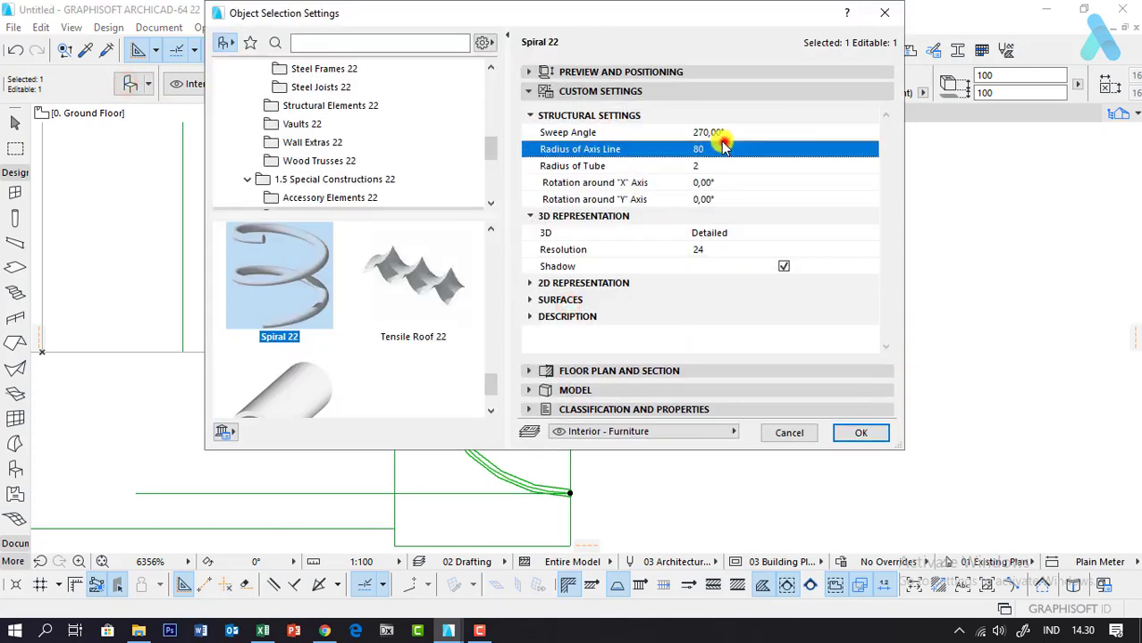
click(729, 132)
drag(665, 132, 646, 143)
text(4000)
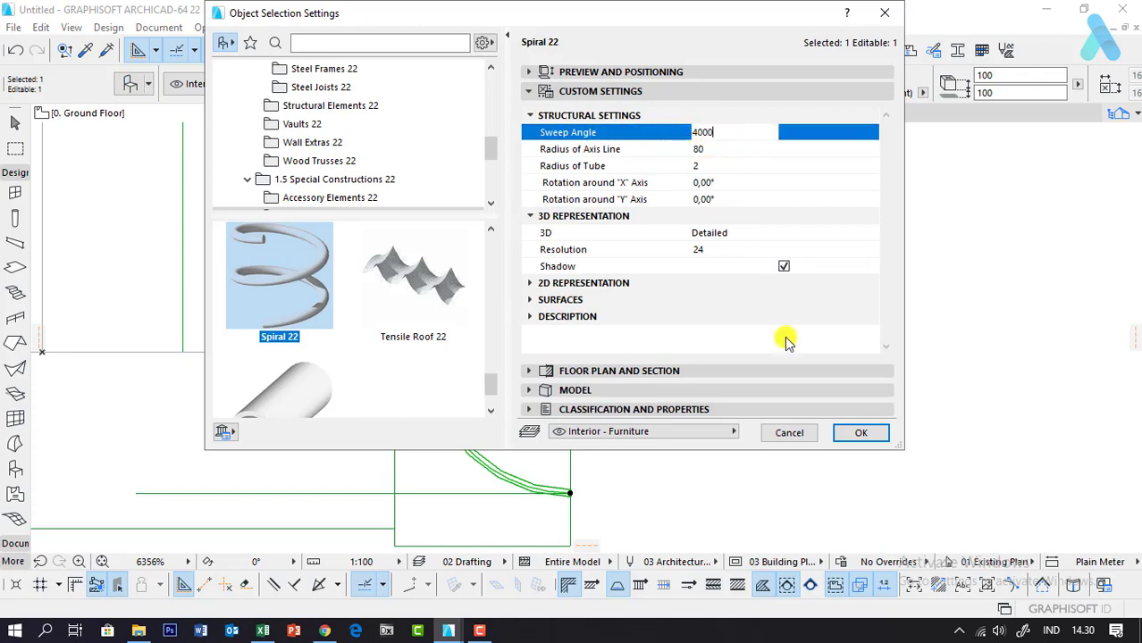
click(853, 432)
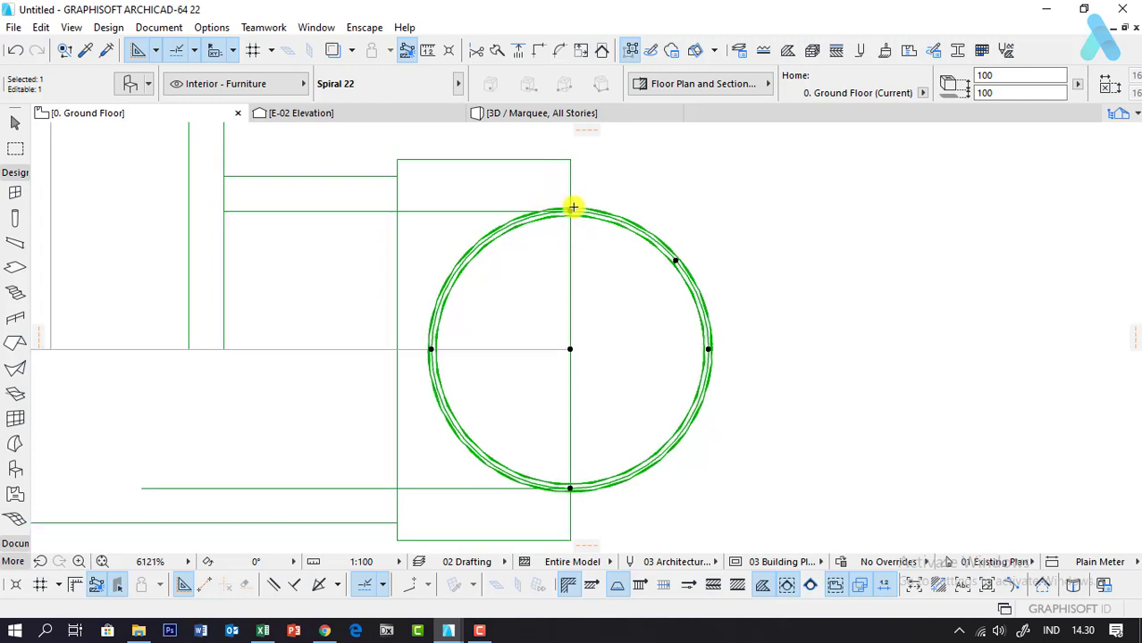
scroll(572, 208, down, 10)
Step: In the 3D view, select the spiral and raise its Sweep Angle to 4500°
click(494, 114)
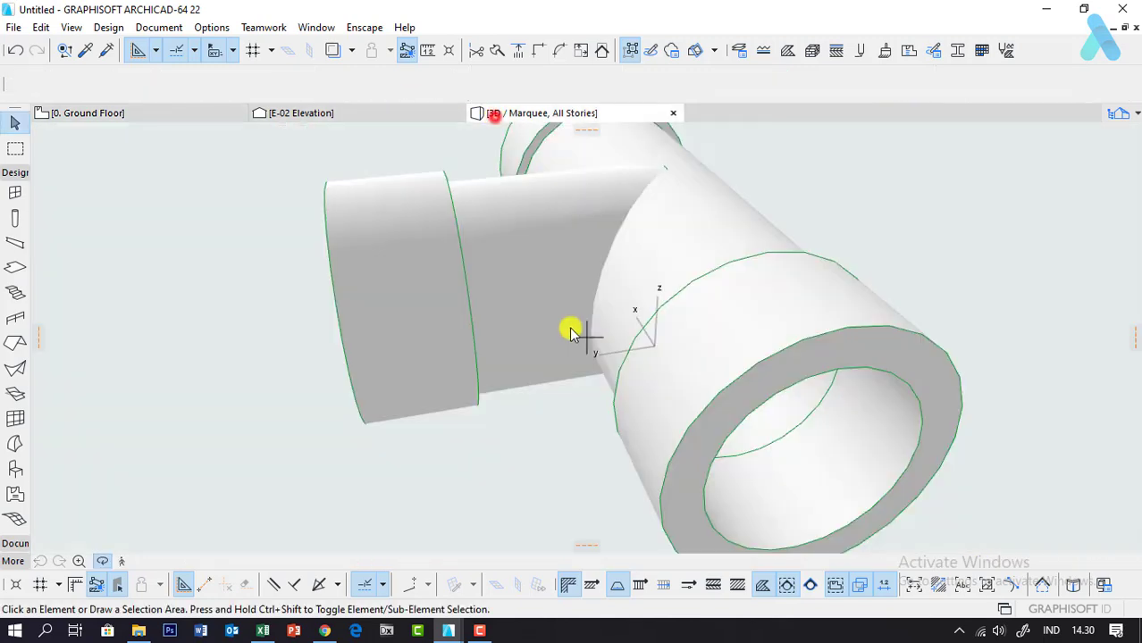
mouse_move(572, 332)
shift+middle_down()
mouse_move(377, 324)
mouse_move(584, 359)
mouse_move(365, 344)
shift+middle_up()
scroll(540, 390, down, 5)
scroll(623, 373, up, 10)
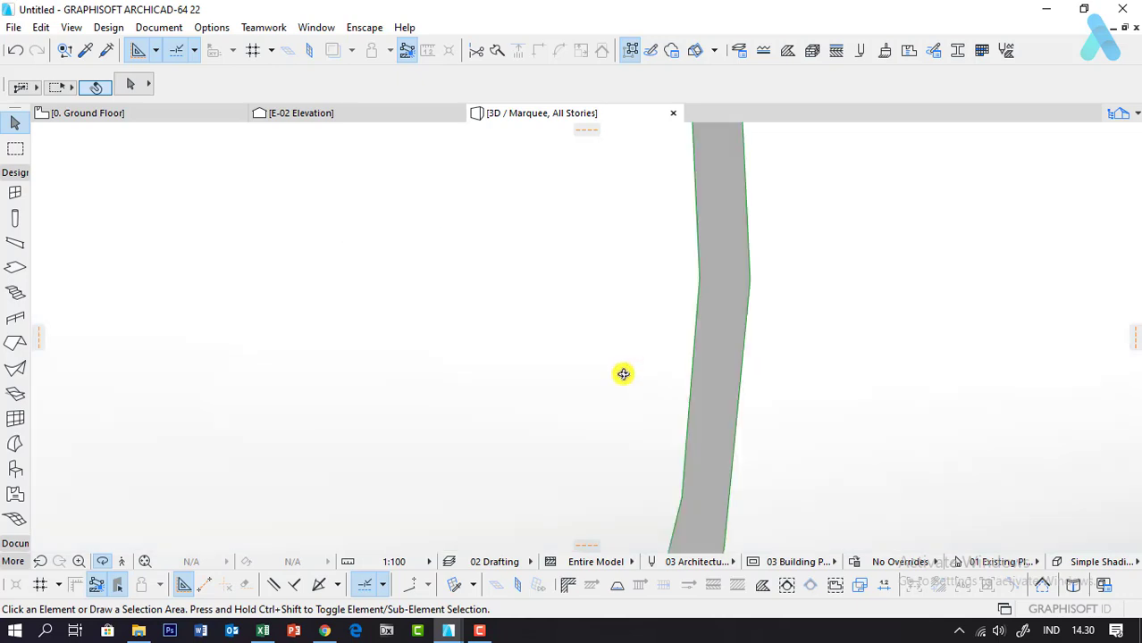
scroll(623, 373, down, 5)
mouse_move(604, 339)
shift+middle_down()
mouse_move(616, 319)
mouse_move(571, 323)
shift+middle_up()
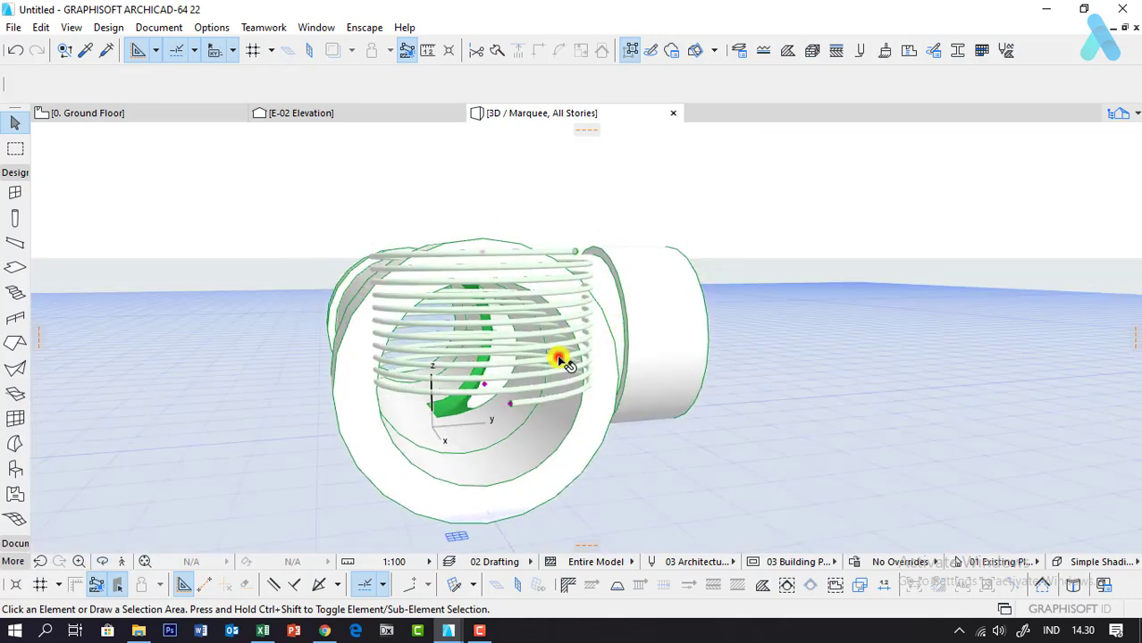
click(556, 356)
double_click(596, 245)
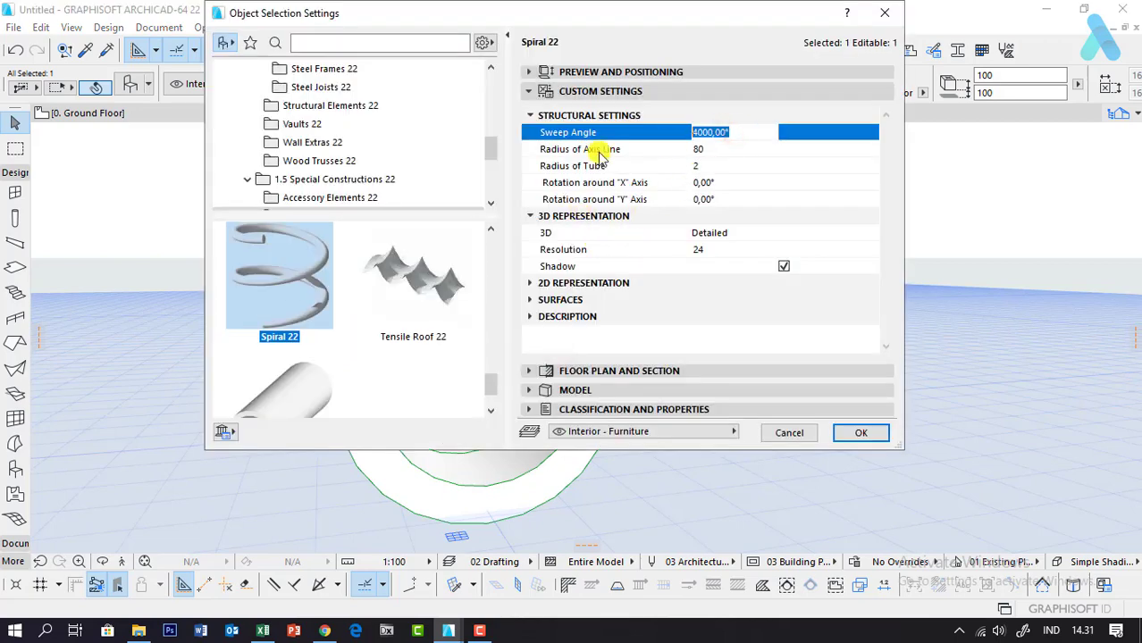
key(Return)
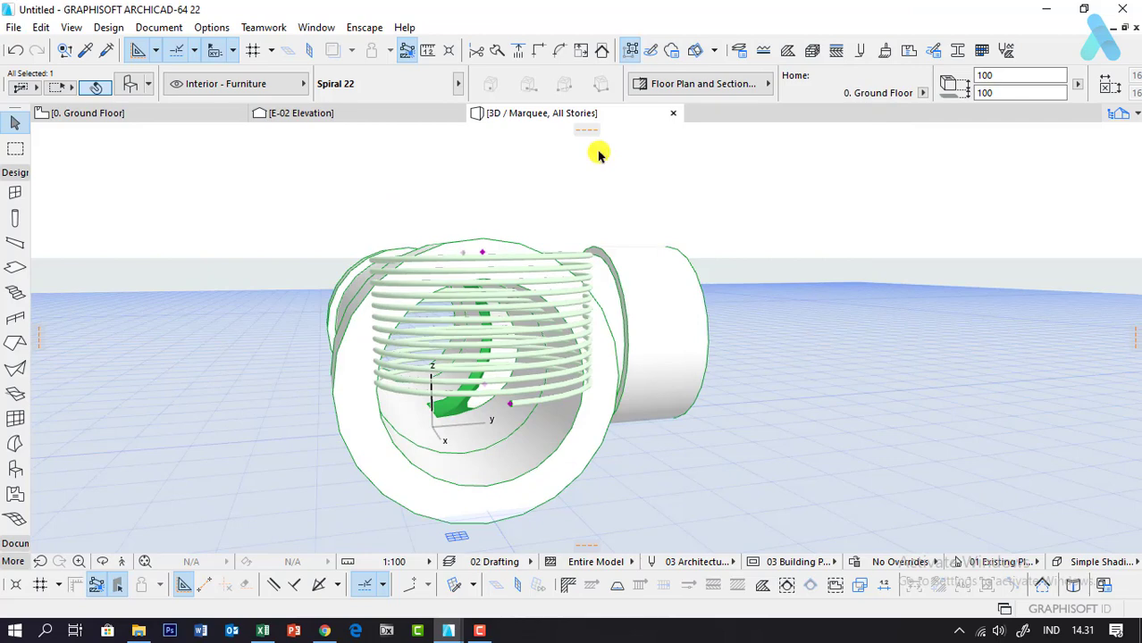
Step: Rotate the spiral 90° around the X axis
double_click(604, 311)
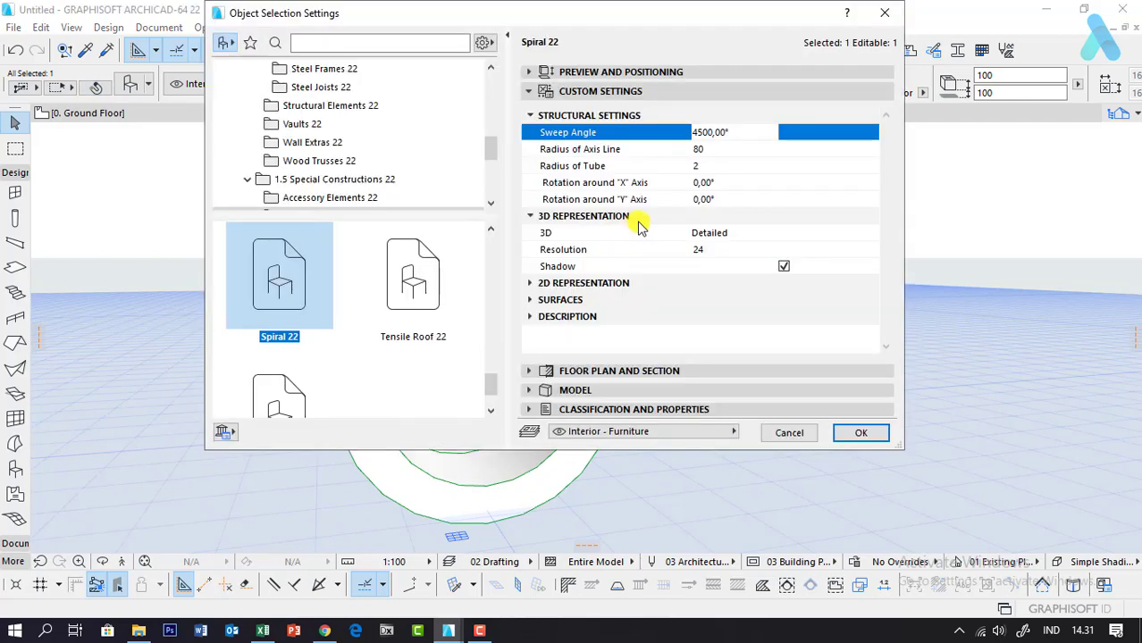
click(706, 149)
click(718, 148)
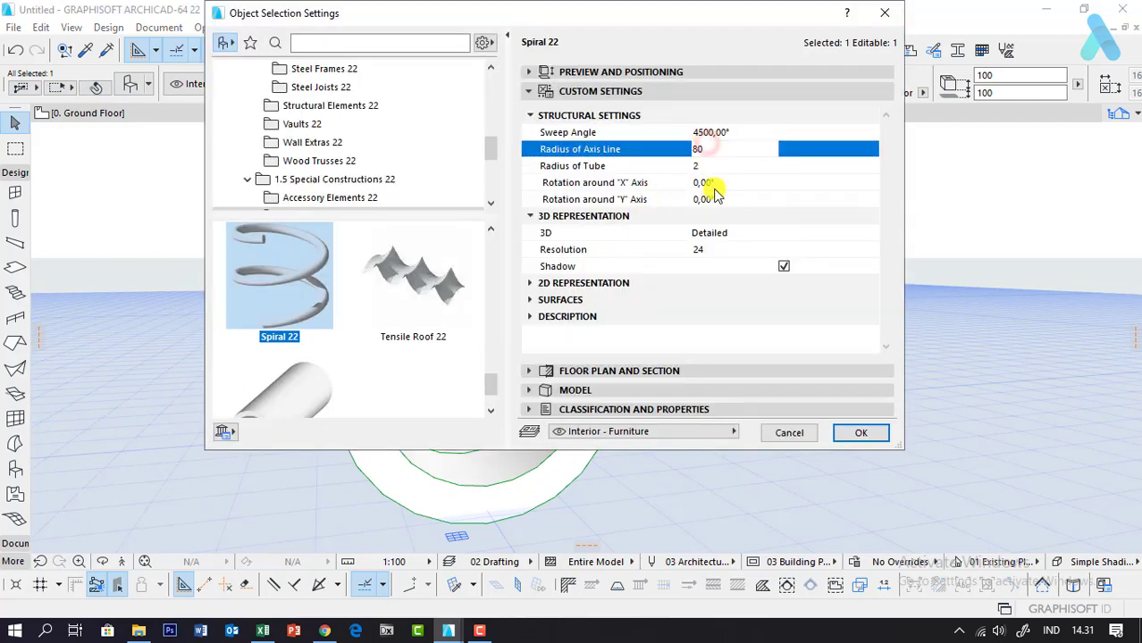
click(717, 183)
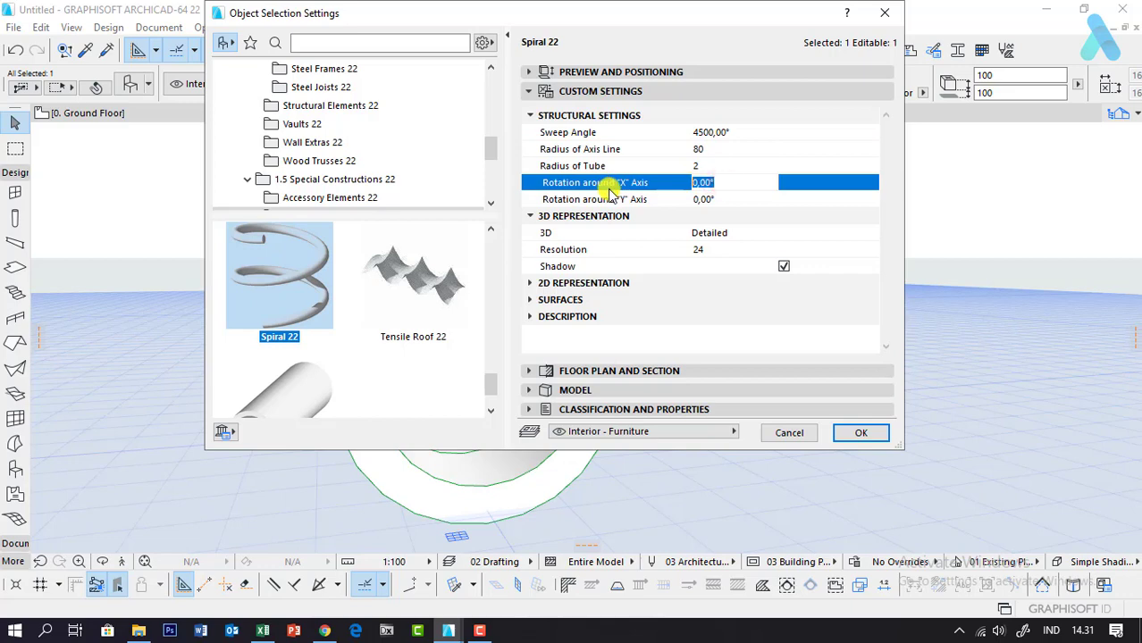
text(90)
click(855, 435)
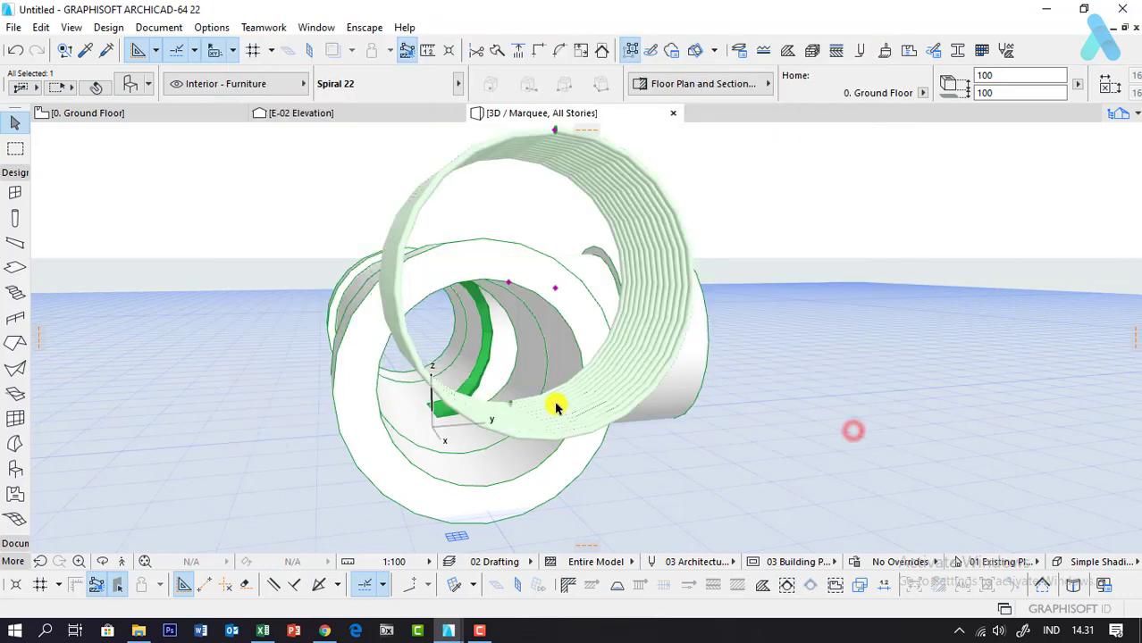
scroll(561, 304, down, 5)
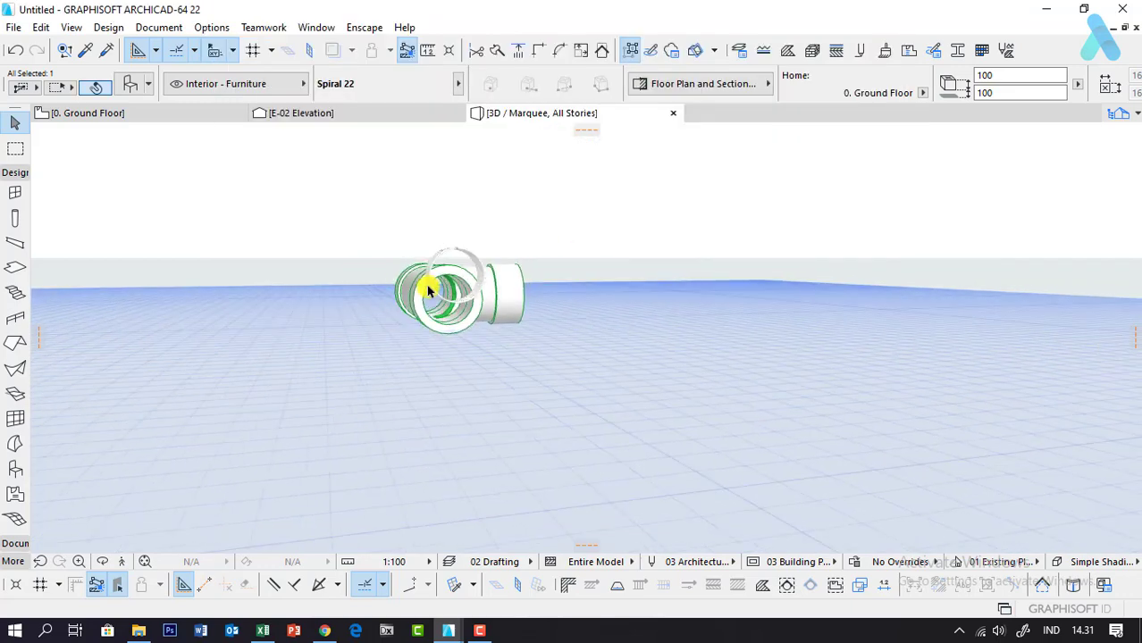
scroll(536, 273, up, 3)
Step: On the Ground Floor plan, move the spiral inside the tee's right pipe end
click(174, 114)
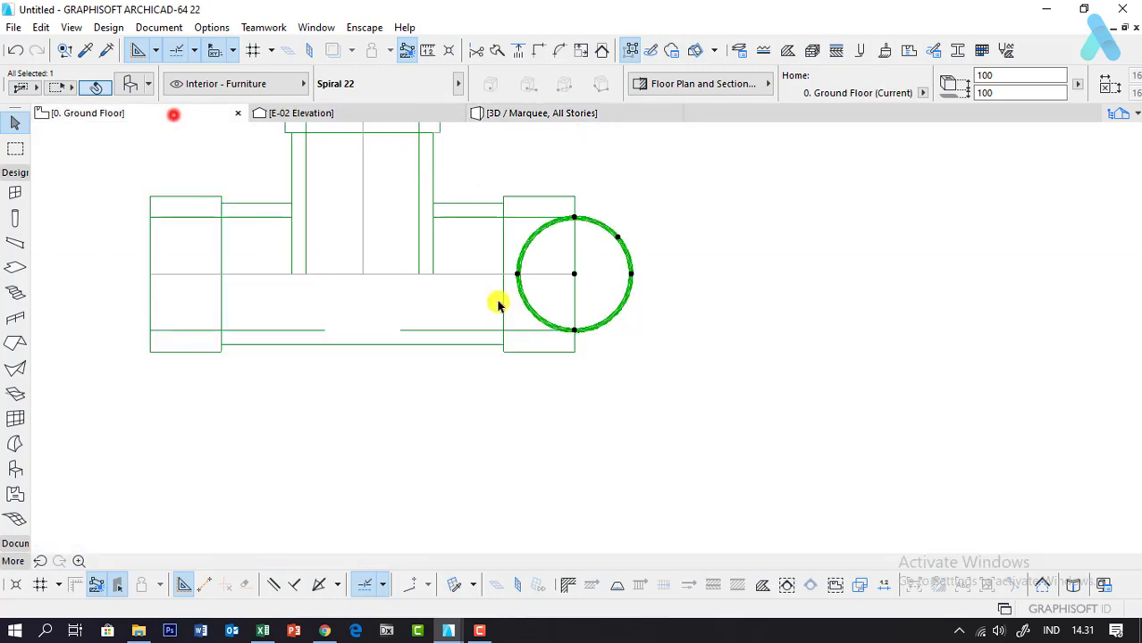
key(ctrl+d)
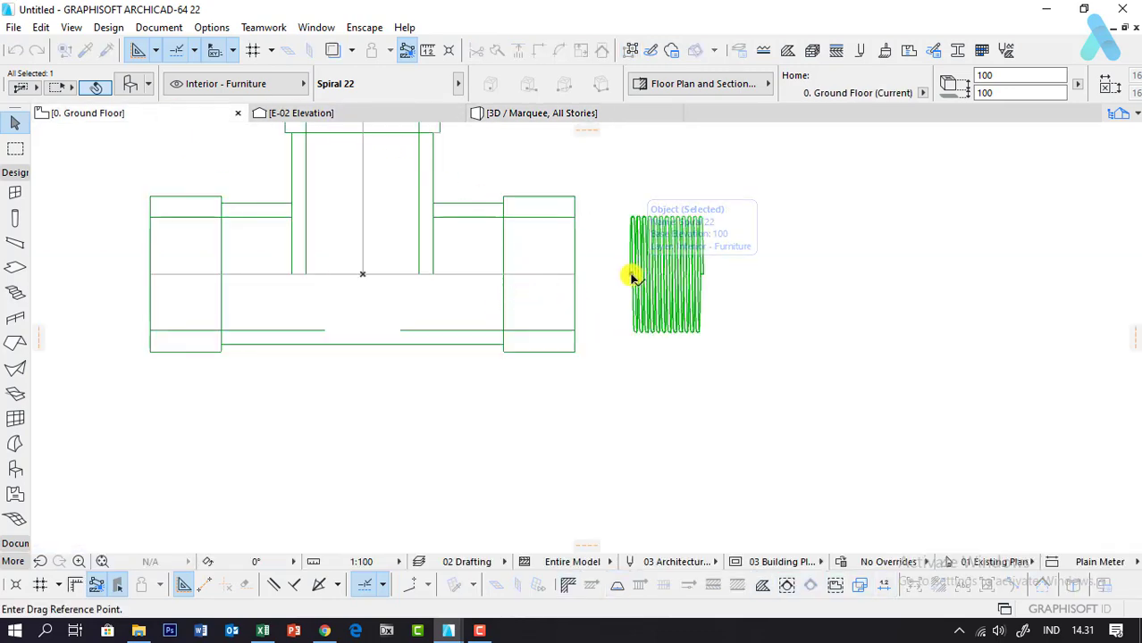
click(630, 274)
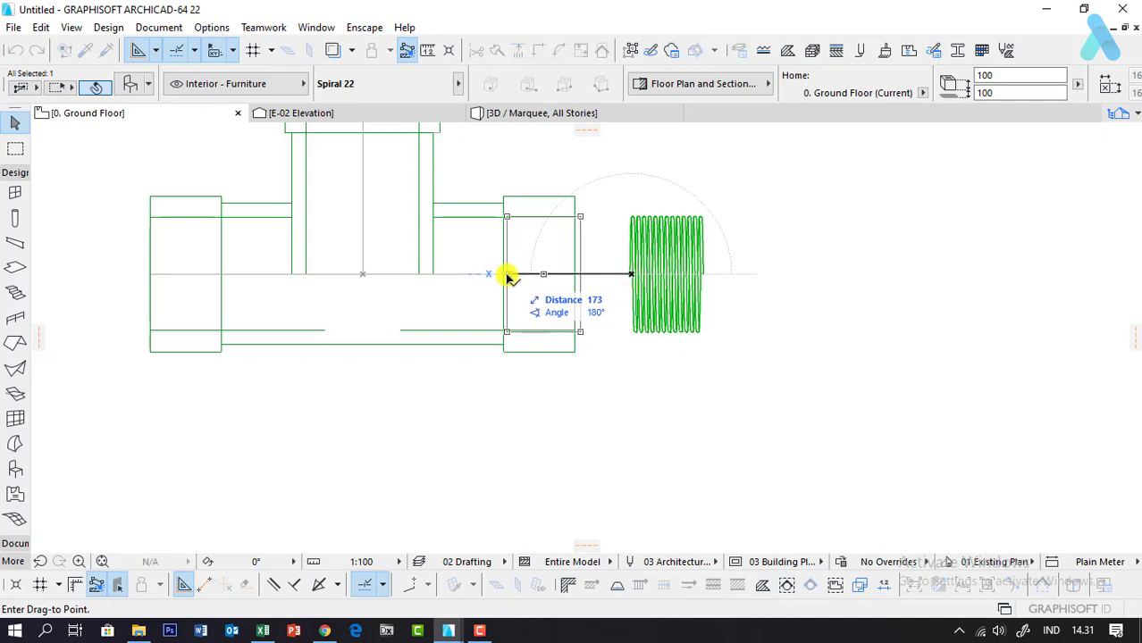
click(506, 274)
click(616, 245)
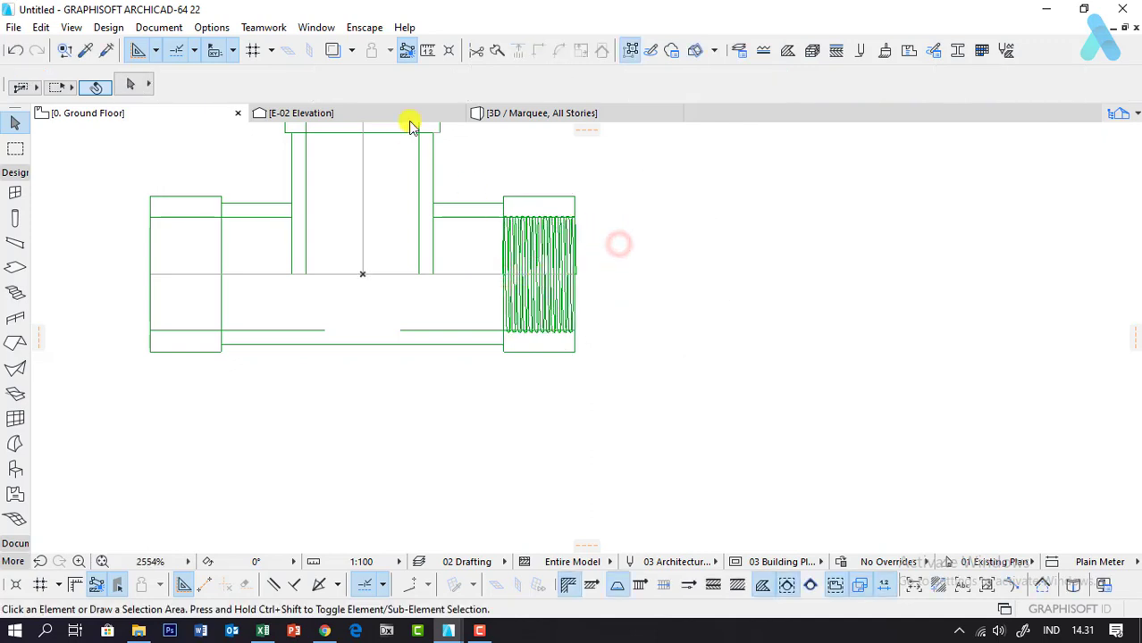
click(499, 114)
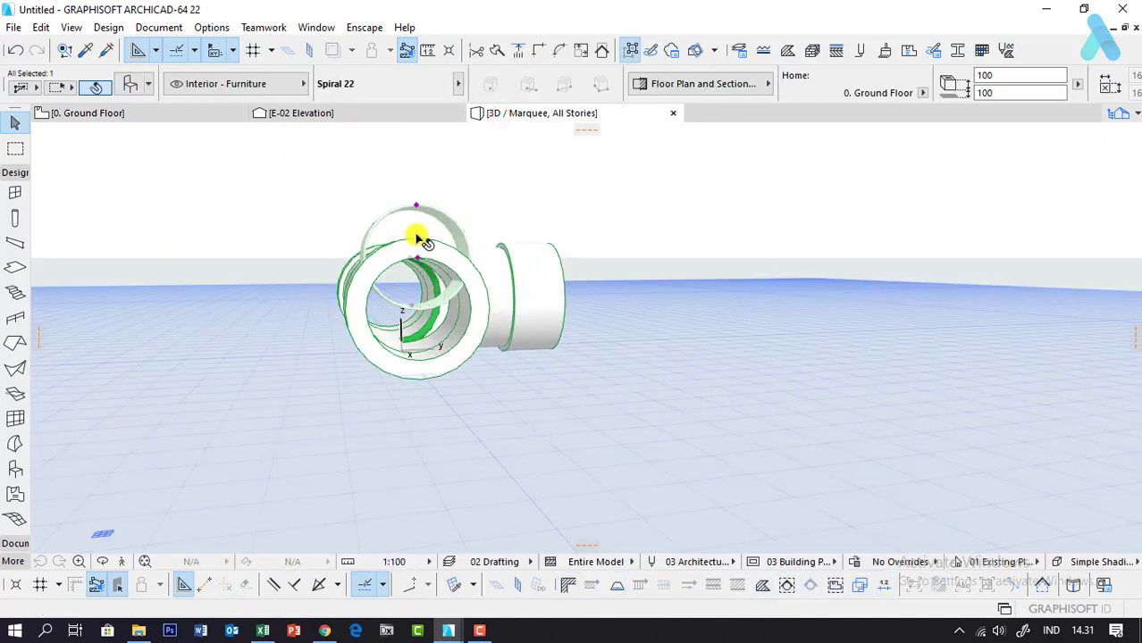
Step: In the E-02 Elevation, drop the spiral down so it's centred in the pipe opening
click(288, 114)
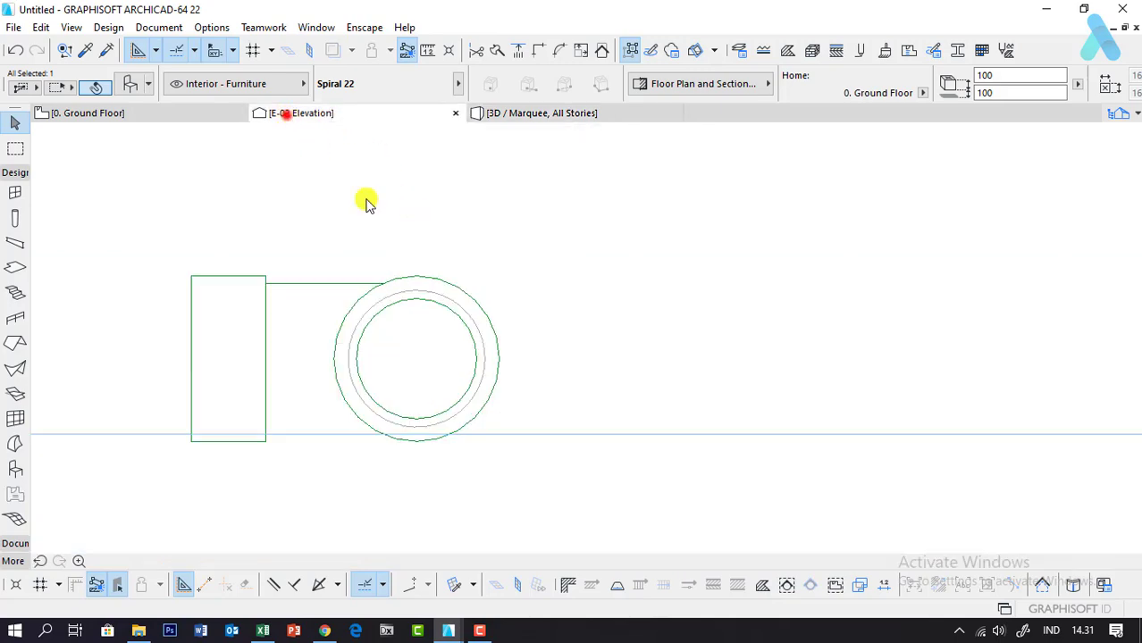
click(419, 241)
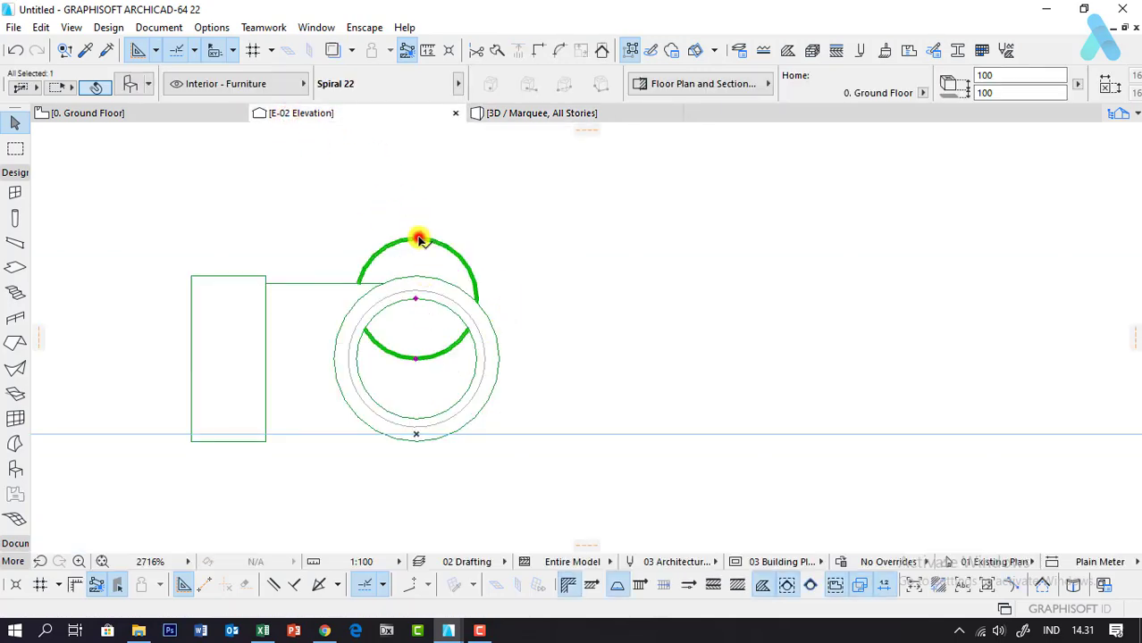
key(ctrl+d)
click(415, 299)
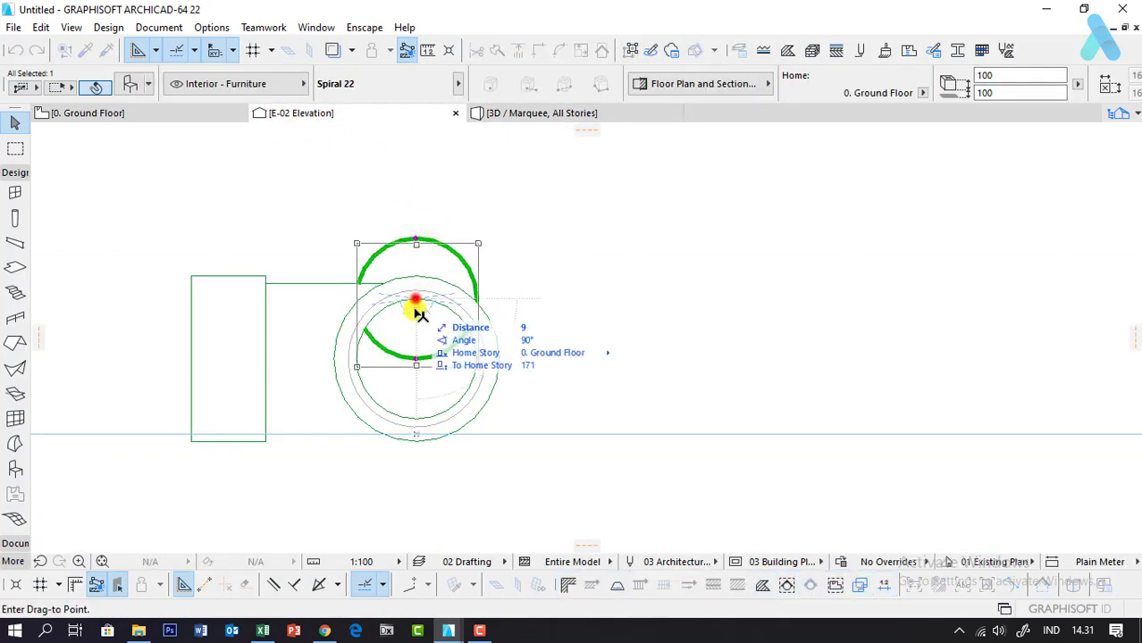
click(415, 359)
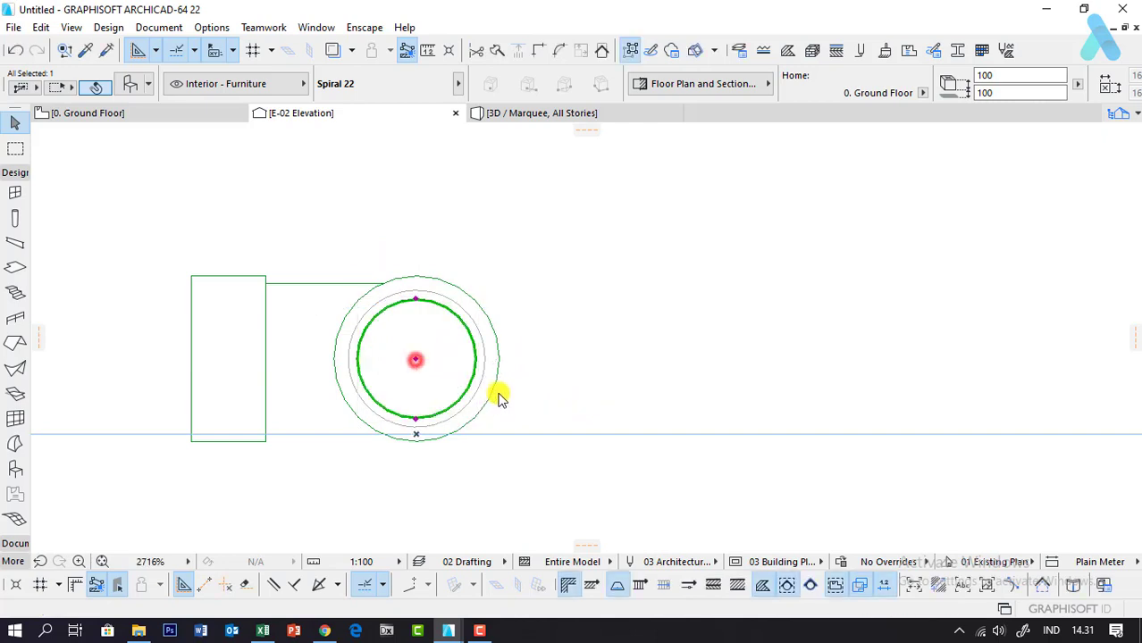
click(576, 336)
click(415, 288)
click(416, 287)
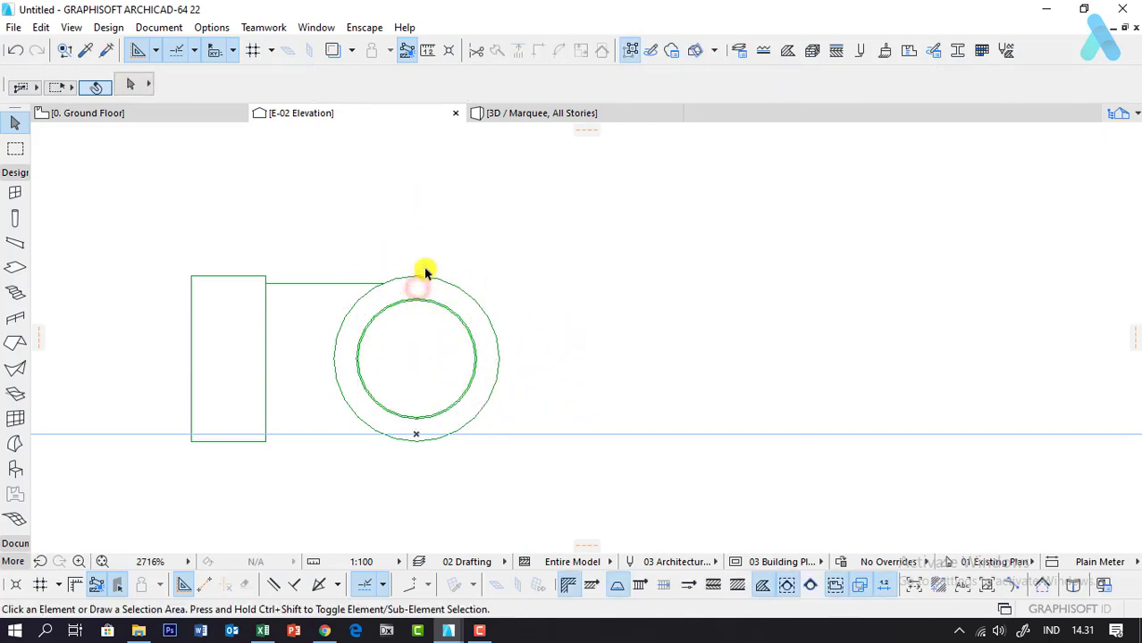
click(183, 111)
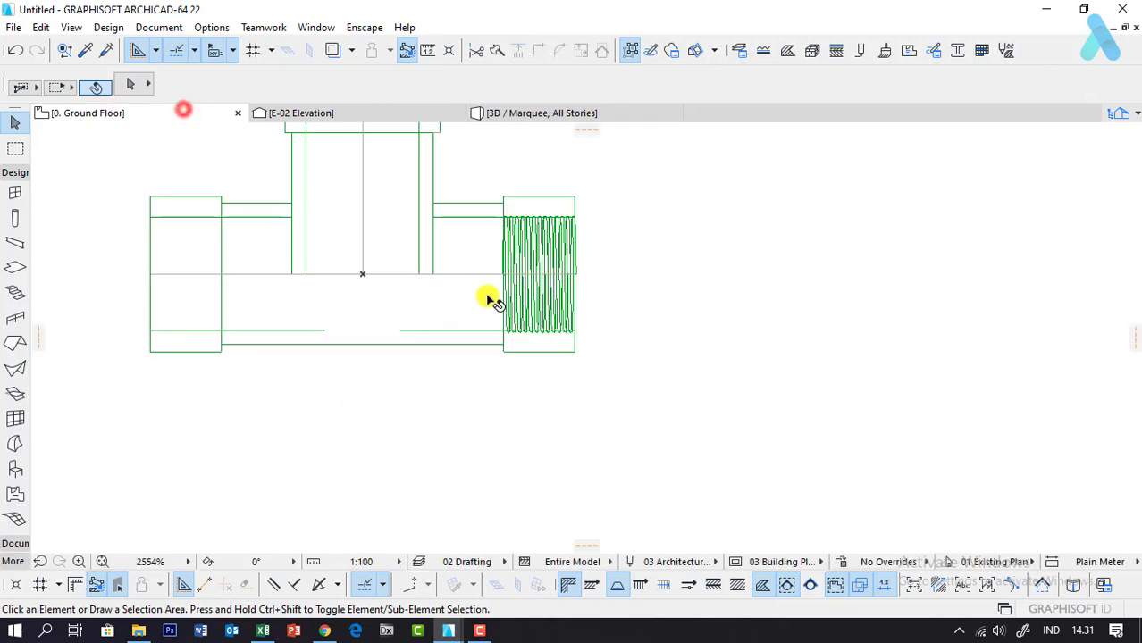
Step: Orbit and zoom the 3D view to inspect the thread inside the right-hand end
click(509, 115)
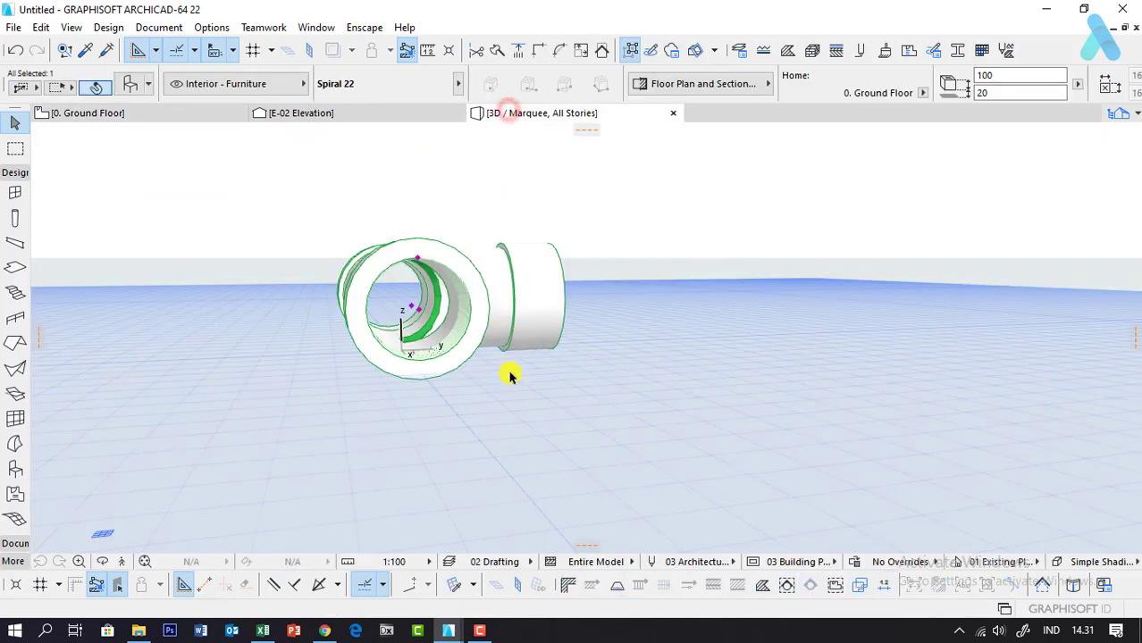
mouse_move(467, 425)
shift+middle_down()
mouse_move(476, 369)
mouse_move(542, 395)
mouse_move(537, 358)
shift+middle_up()
scroll(531, 353, up, 3)
scroll(525, 349, up, 4)
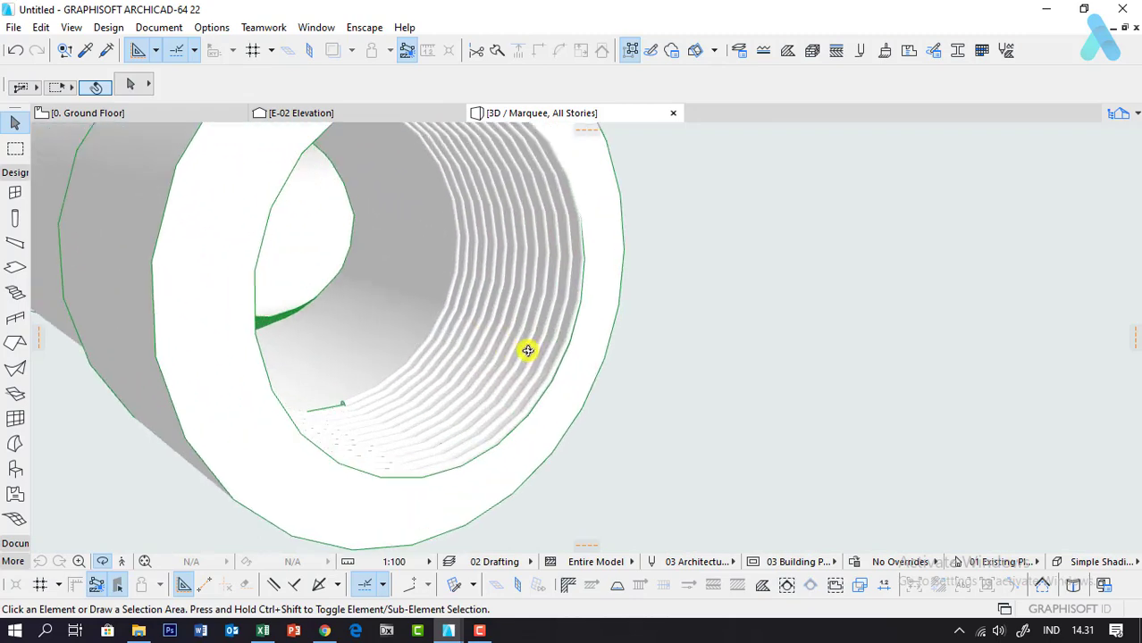
scroll(625, 420, down, 5)
scroll(619, 416, up, 2)
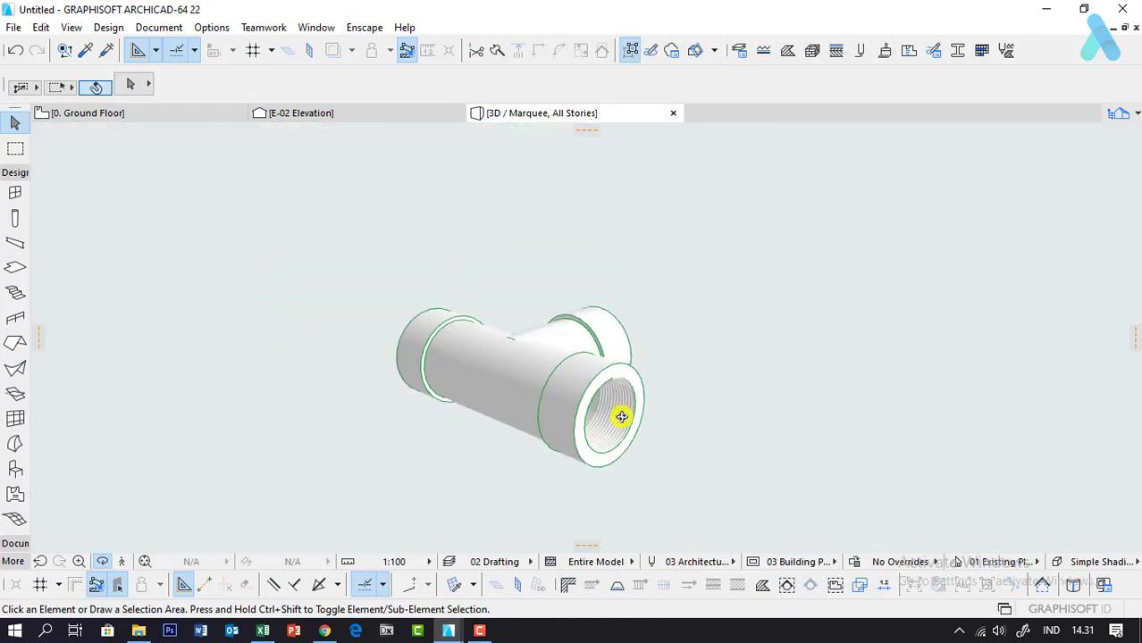
scroll(426, 334, up, 4)
scroll(443, 343, up, 1)
scroll(443, 342, down, 5)
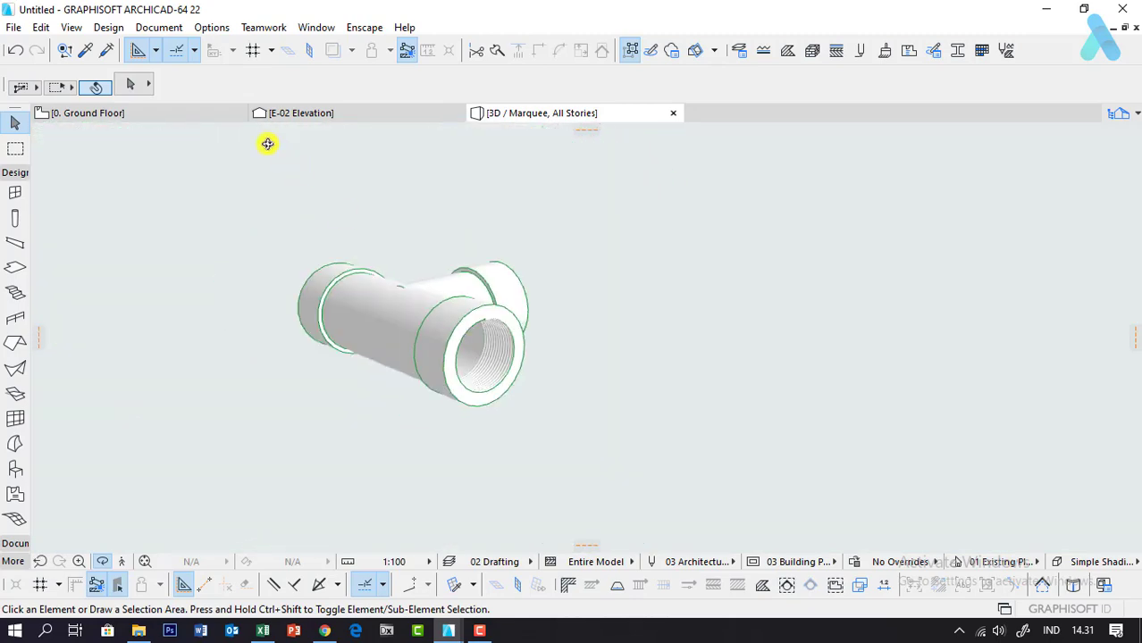
Step: Select the right-hand thread spiral on the Ground Floor plan
click(165, 113)
click(533, 246)
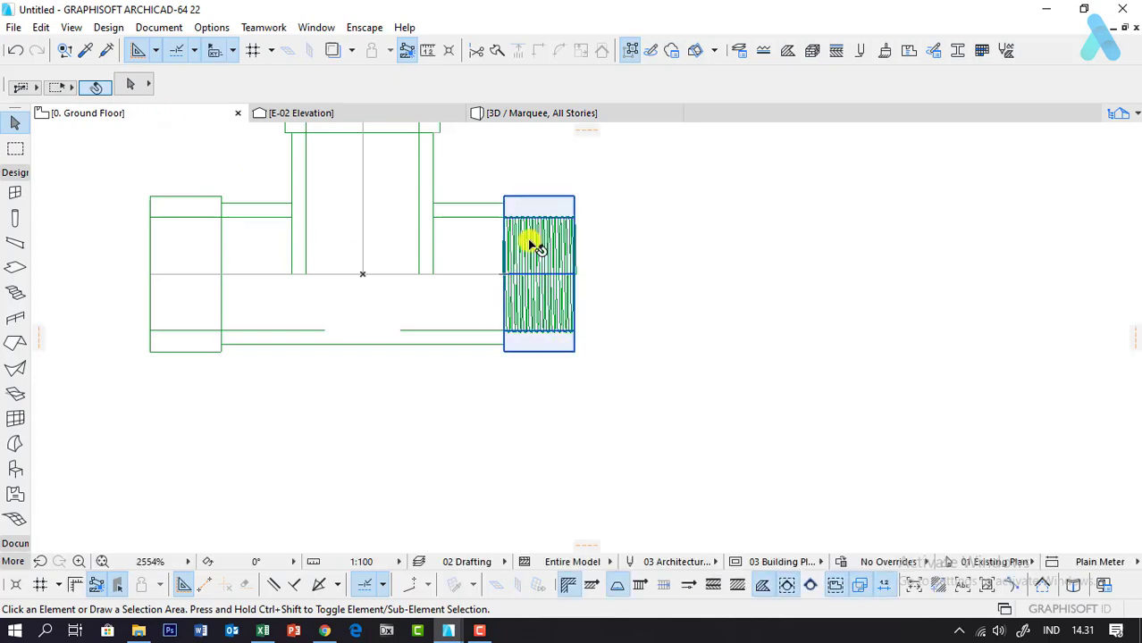
click(578, 222)
click(569, 214)
click(608, 239)
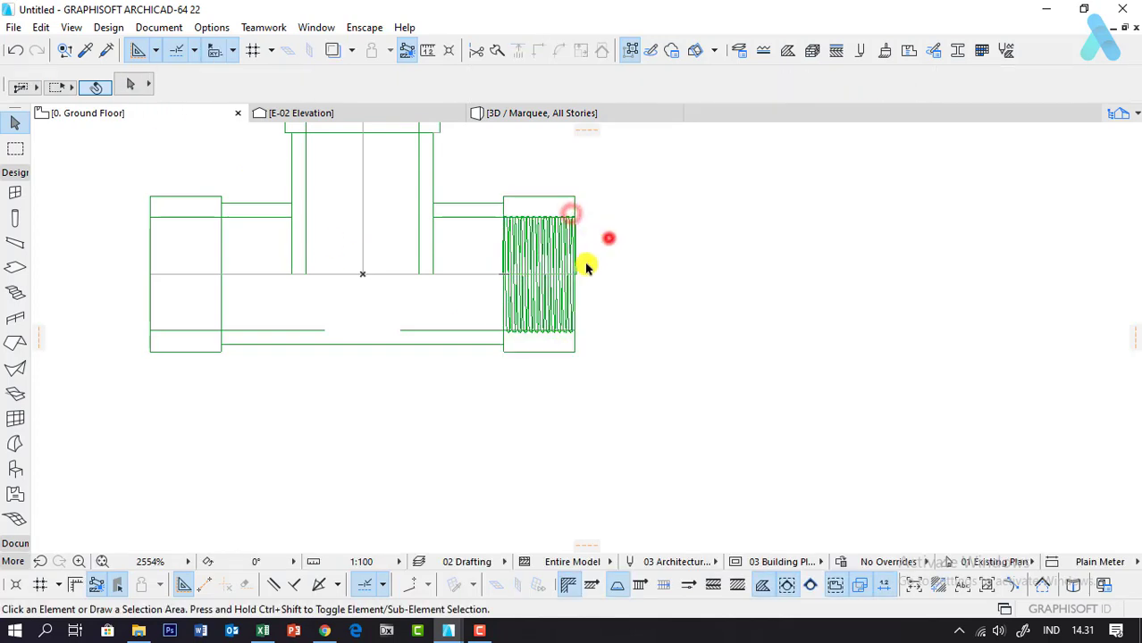
click(576, 273)
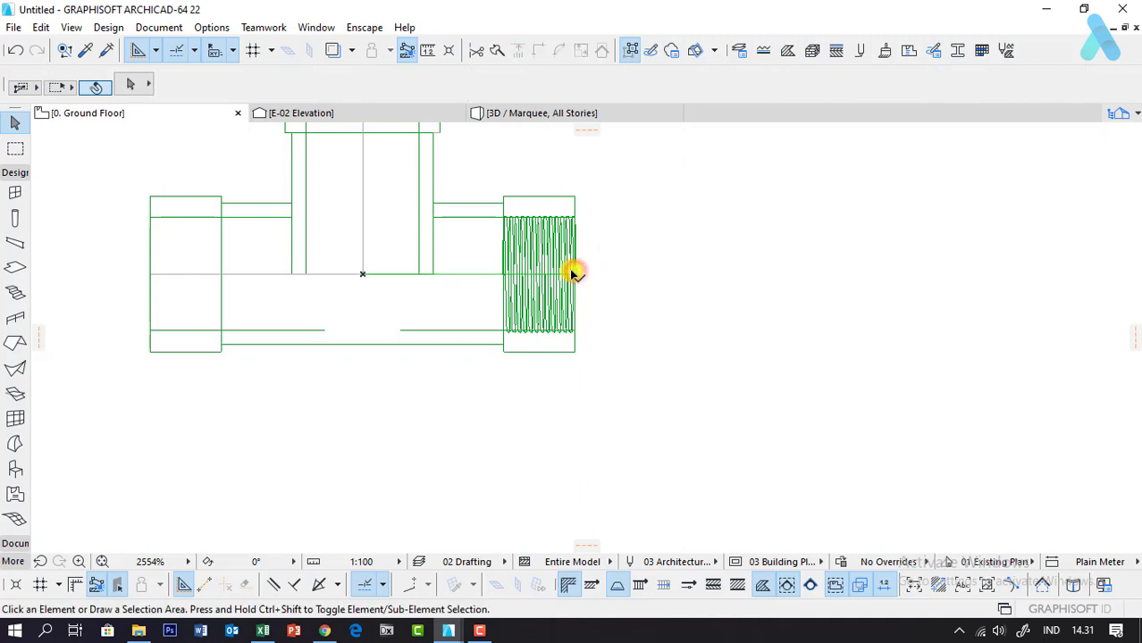
click(506, 278)
click(506, 278)
scroll(507, 277, down, 2)
scroll(415, 173, up, 1)
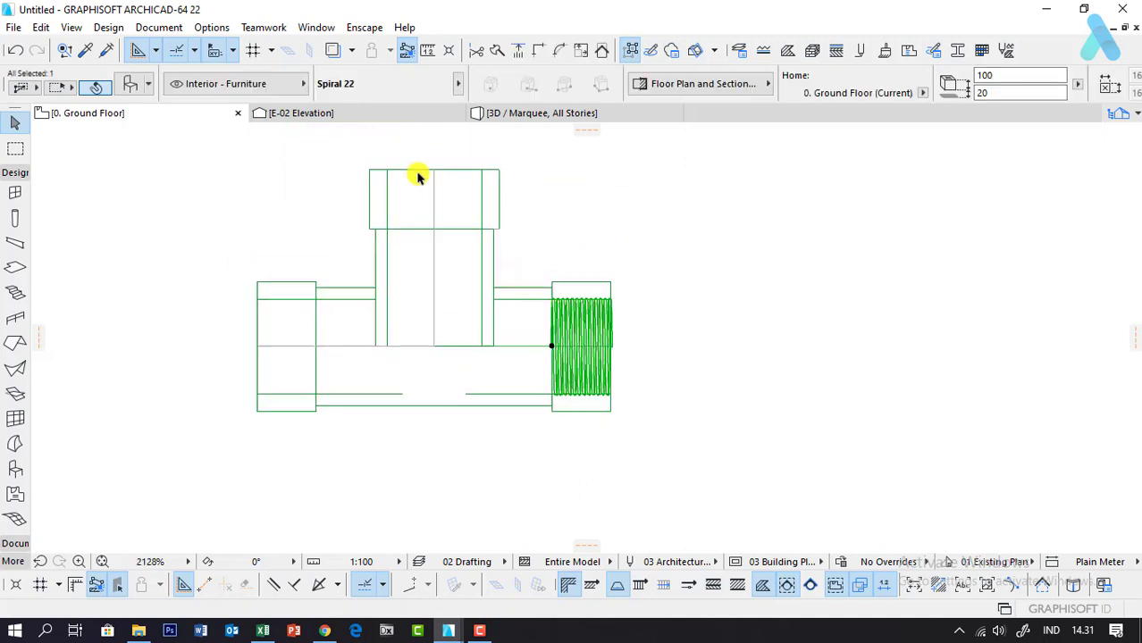
Step: Rotate-copy the spiral about the tee's centre into the left and top ends, then view in 3D
key(ctrl+e)
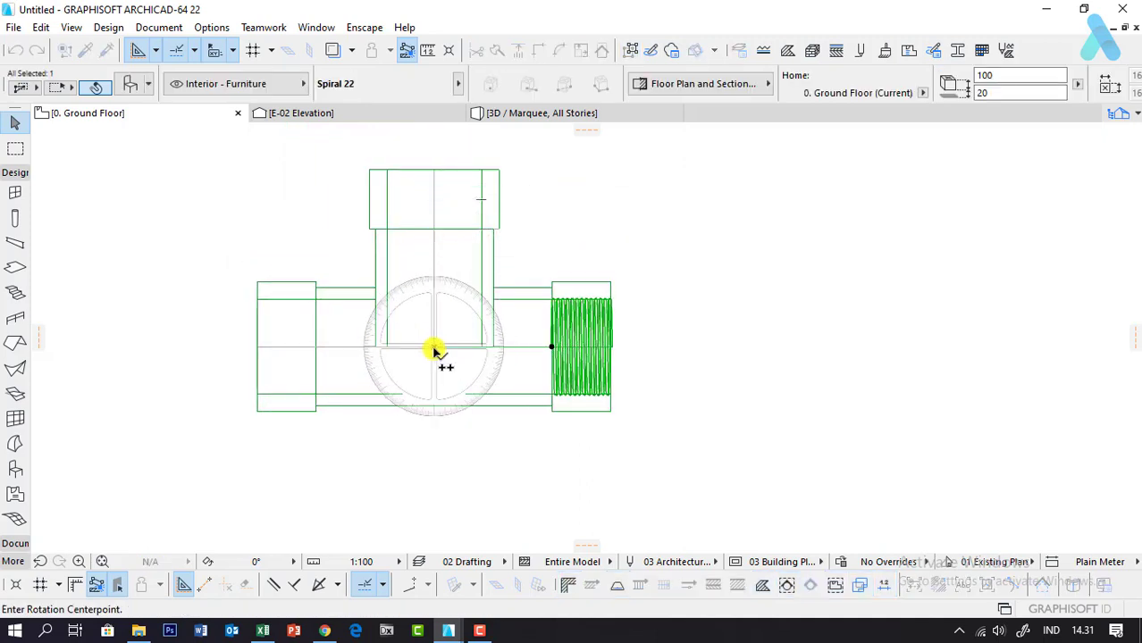
click(433, 347)
click(529, 338)
click(229, 330)
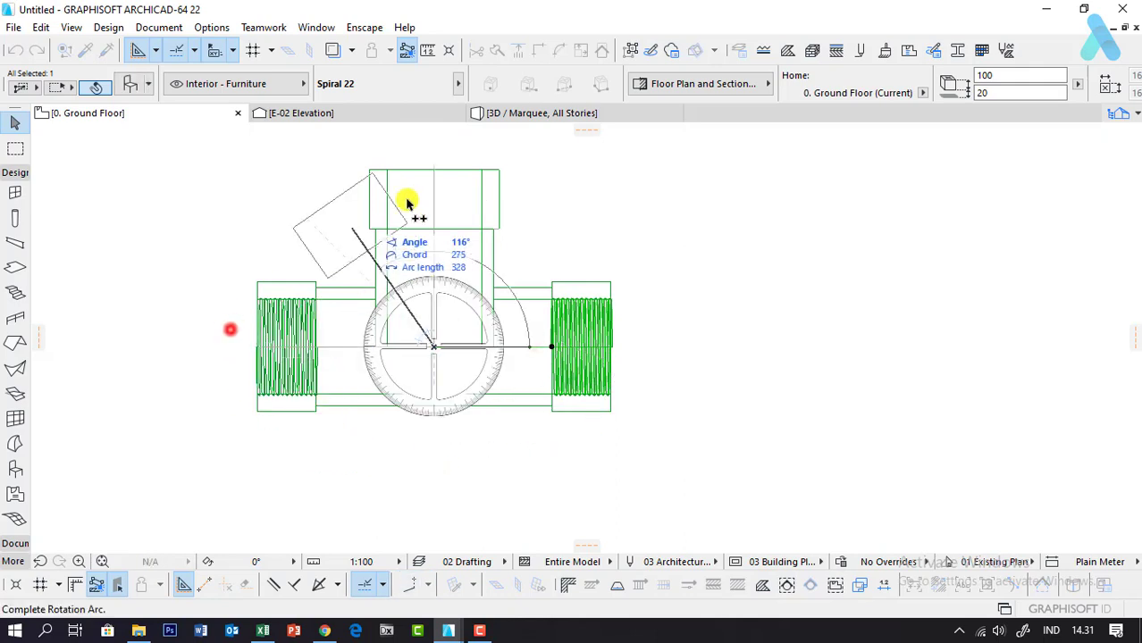
click(439, 185)
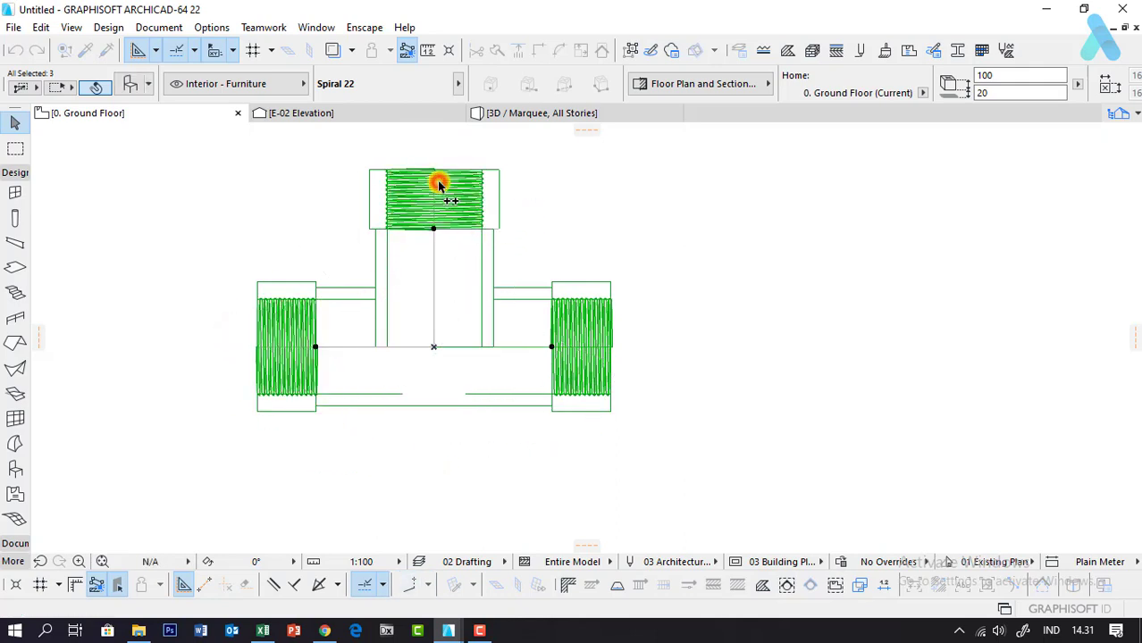
click(529, 216)
scroll(649, 434, down, 2)
scroll(517, 373, up, 2)
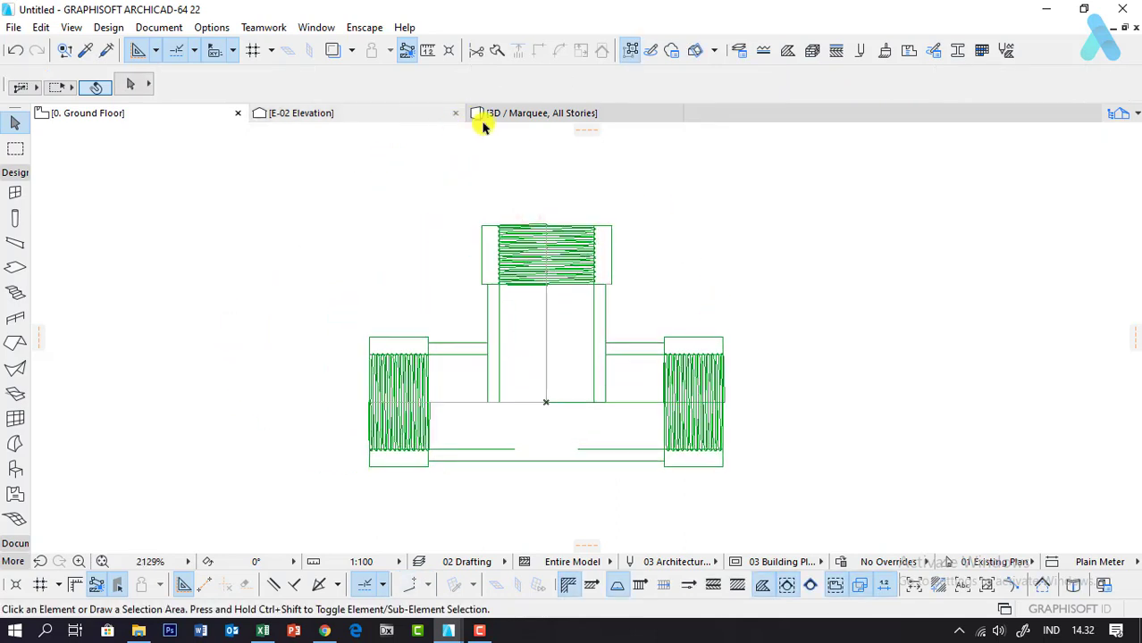
click(482, 117)
mouse_move(550, 332)
shift+middle_down()
mouse_move(201, 341)
mouse_move(177, 391)
mouse_move(120, 382)
mouse_move(90, 339)
mouse_move(229, 305)
shift+middle_up()
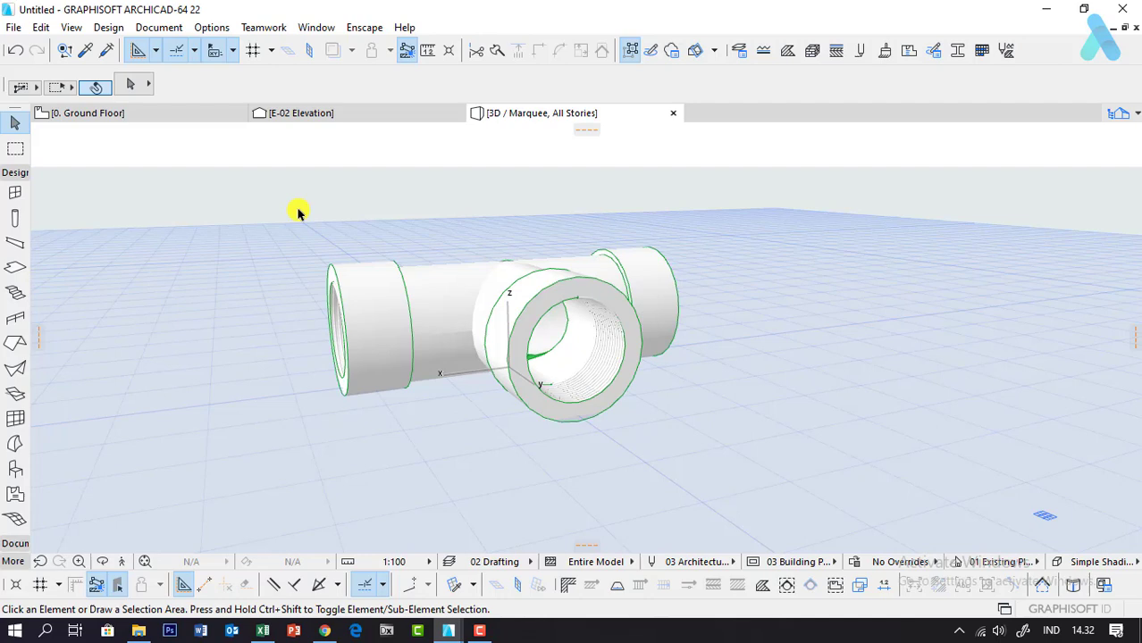
Step: Select all eight tee parts and override their surfaces with a grey metal material
click(248, 188)
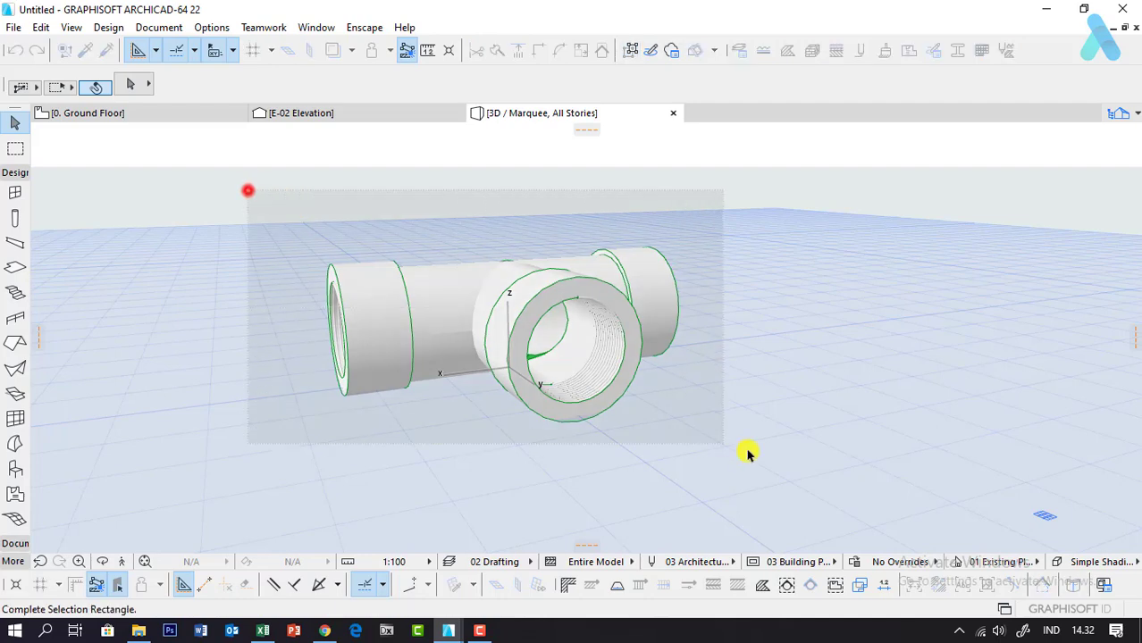
click(749, 451)
double_click(500, 286)
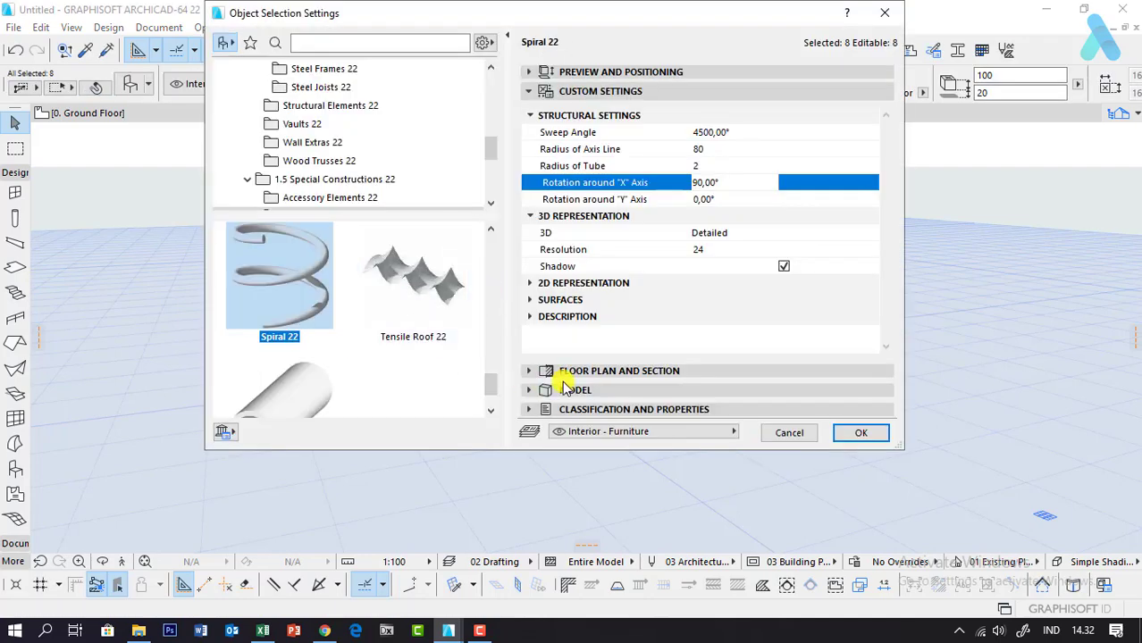
click(541, 390)
click(552, 440)
click(621, 444)
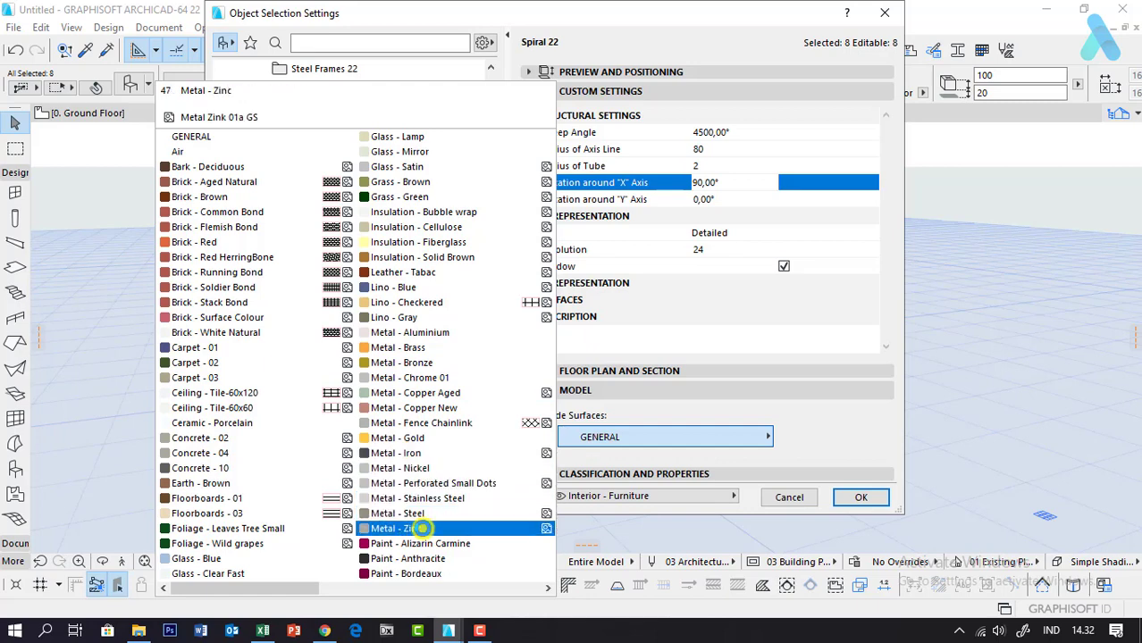
click(425, 515)
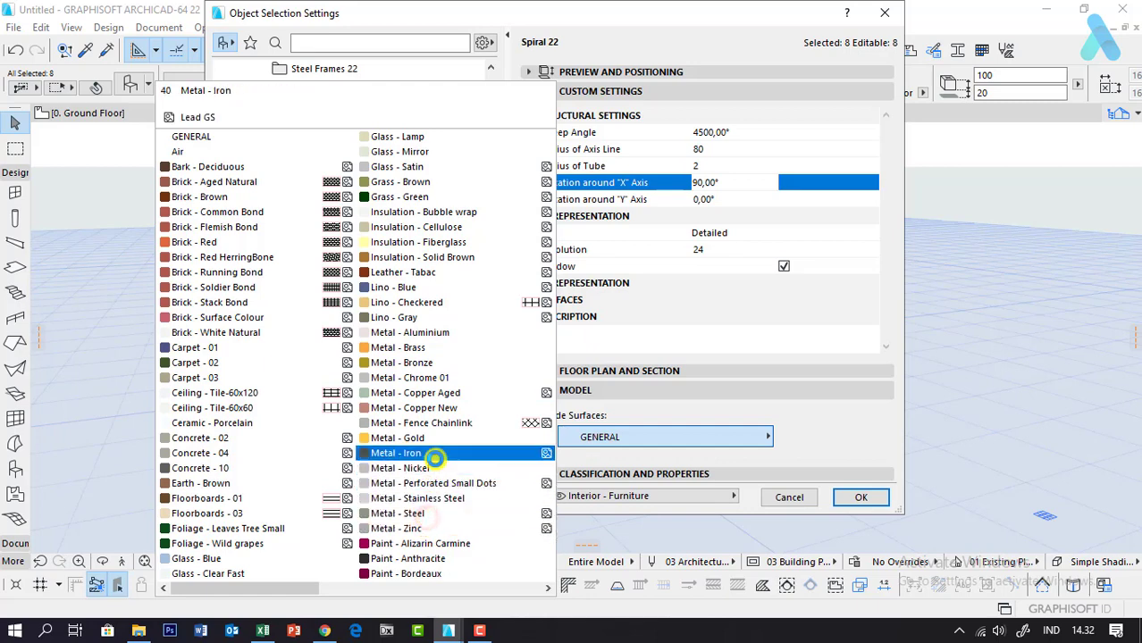
click(430, 468)
click(853, 498)
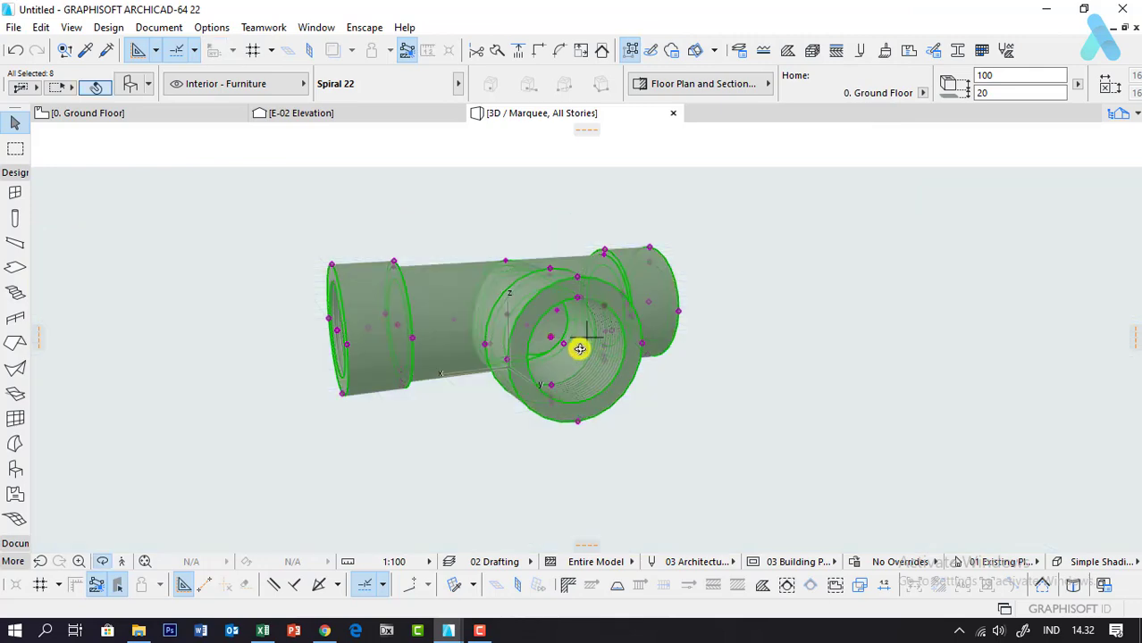
shift+middle_drag(581, 347, 630, 385)
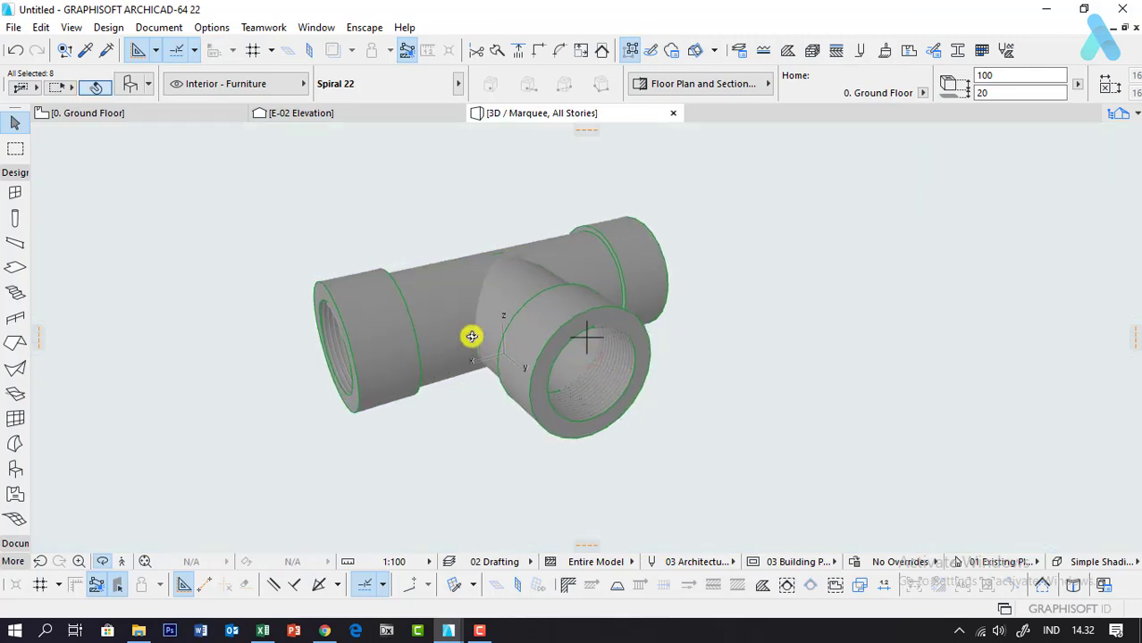
Step: Adjust the 3D view, clear the selection, and open PhotoRendering Settings (CineRender, Physical Sky)
scroll(858, 370, down, 3)
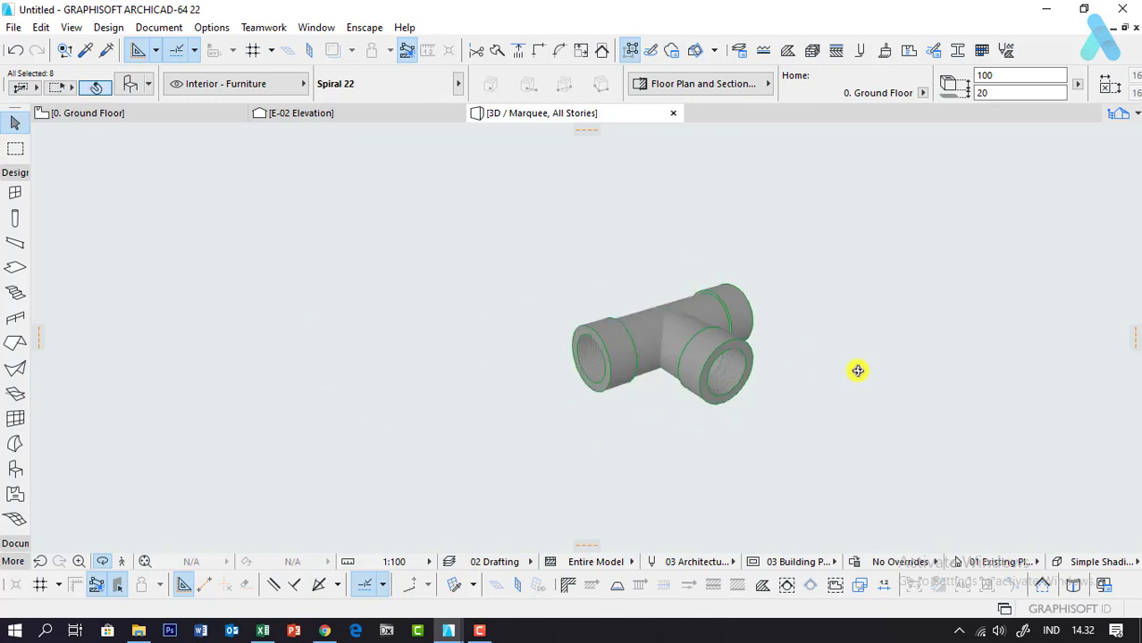
scroll(697, 348, up, 3)
scroll(697, 349, up, 2)
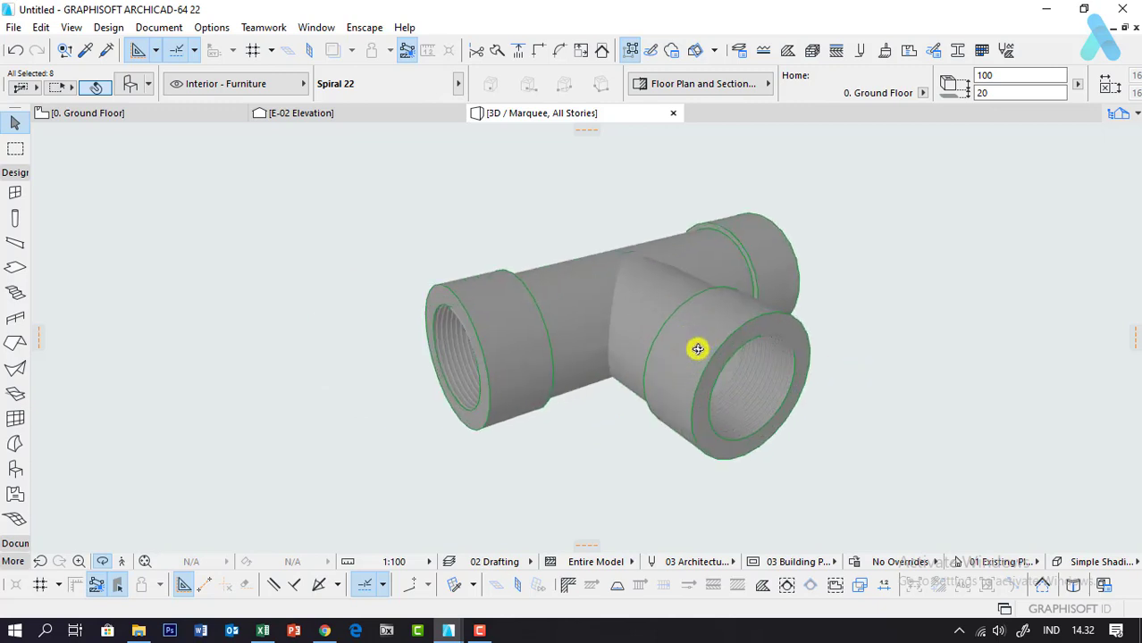
mouse_move(635, 358)
shift+middle_down()
mouse_move(621, 344)
mouse_move(699, 324)
shift+middle_up()
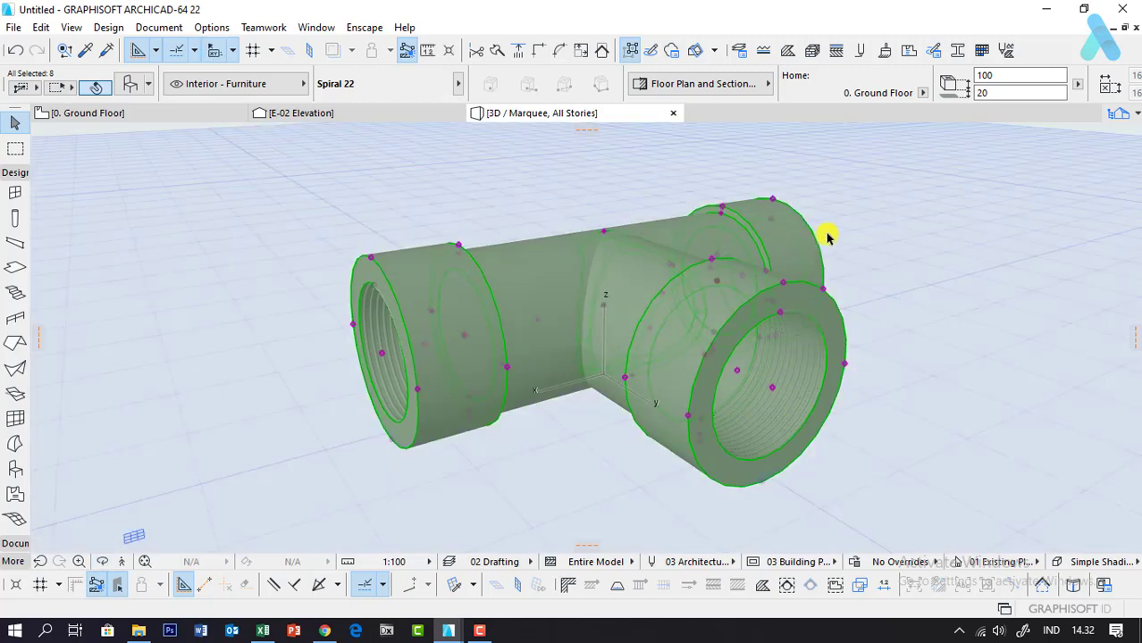
click(827, 234)
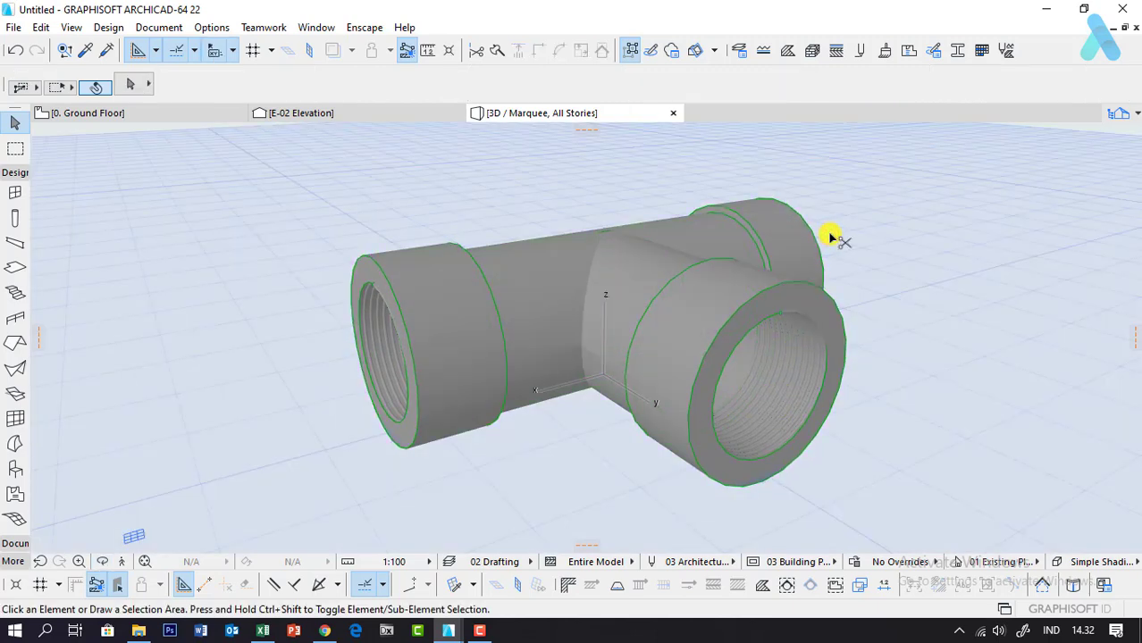
key(alt+shift+F6)
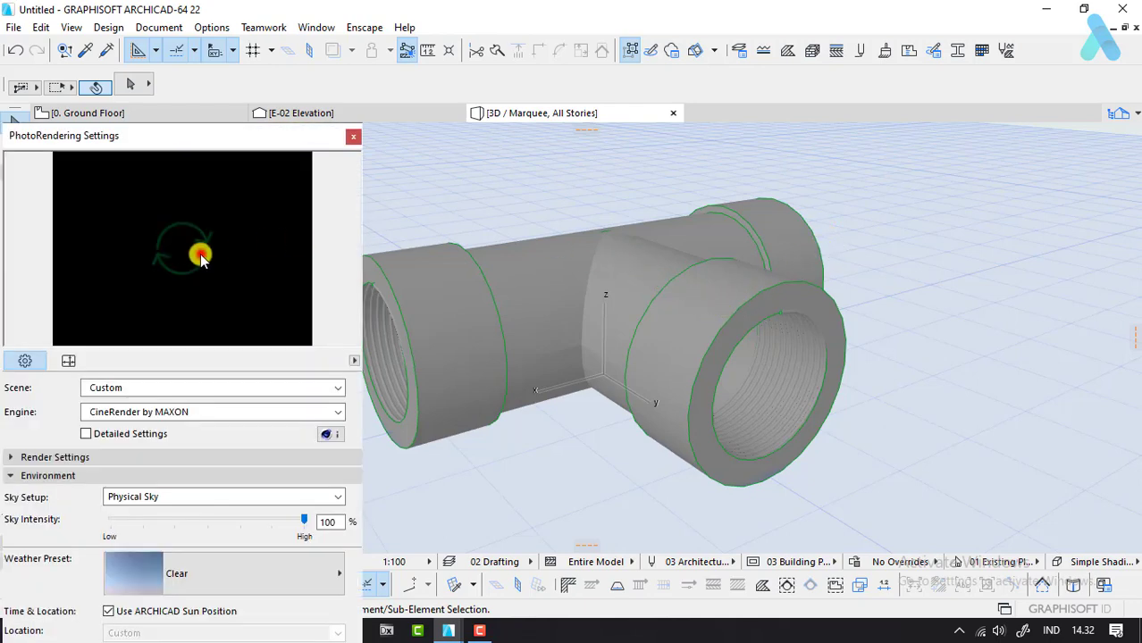